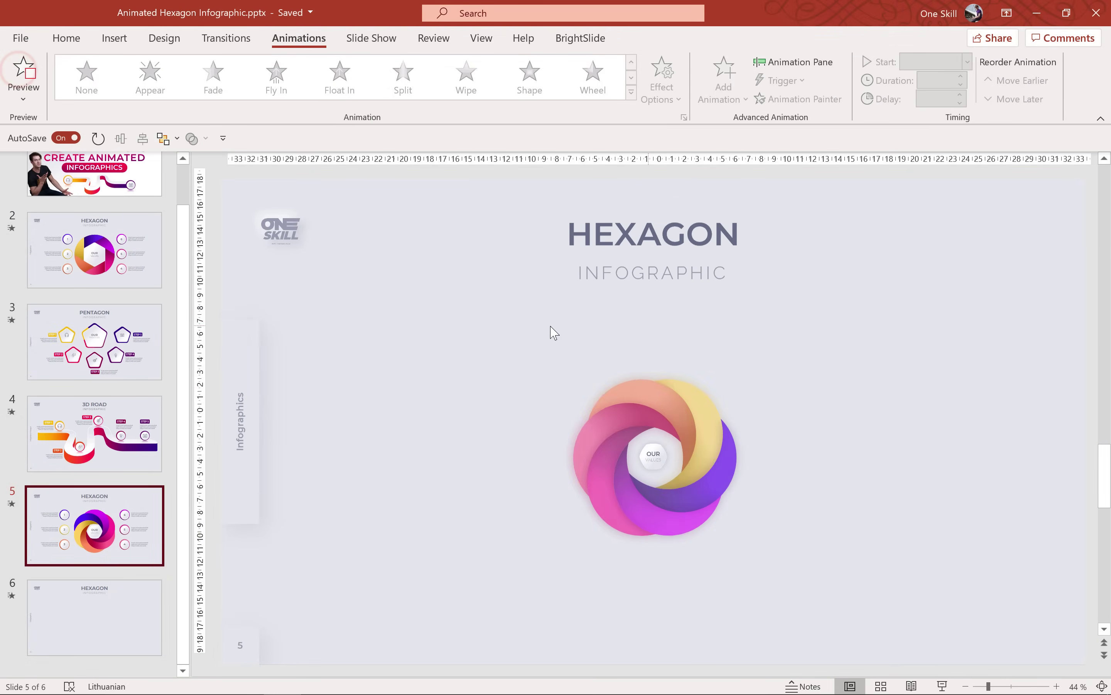
# Step: Look at empty slide 6, return to finished slide 5, then switch to a blank Inkscape document
pyautogui.click(132, 615)
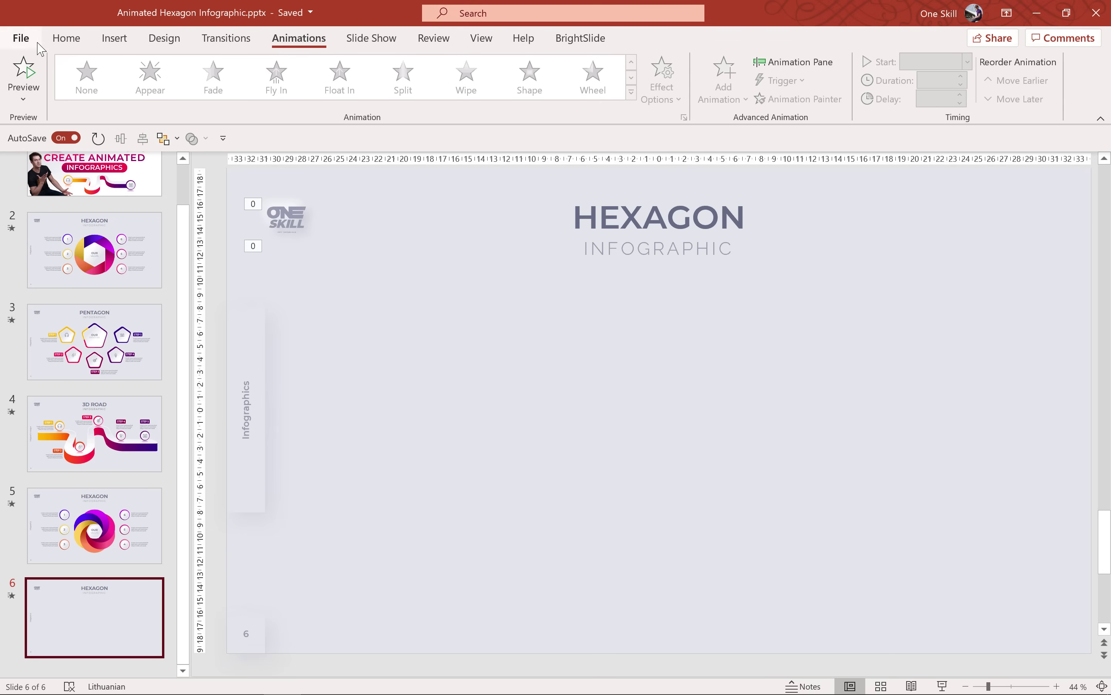
pyautogui.click(66, 38)
pyautogui.click(124, 533)
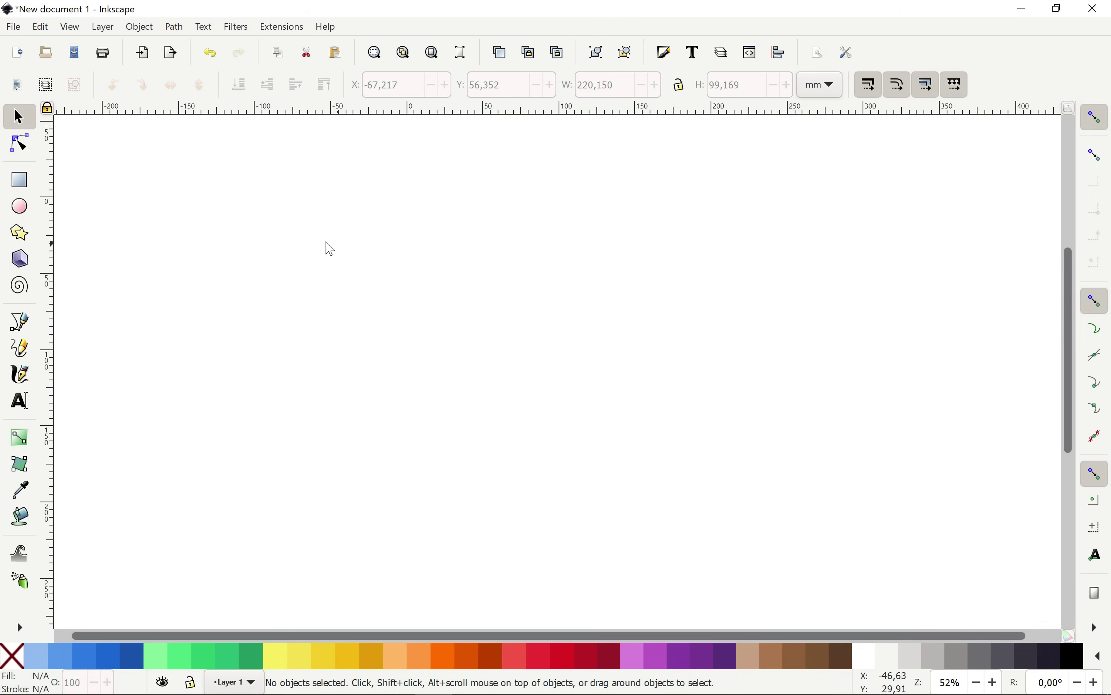
# Step: Draw a regular six-cornered hexagon and move it down and to the right
pyautogui.click(22, 235)
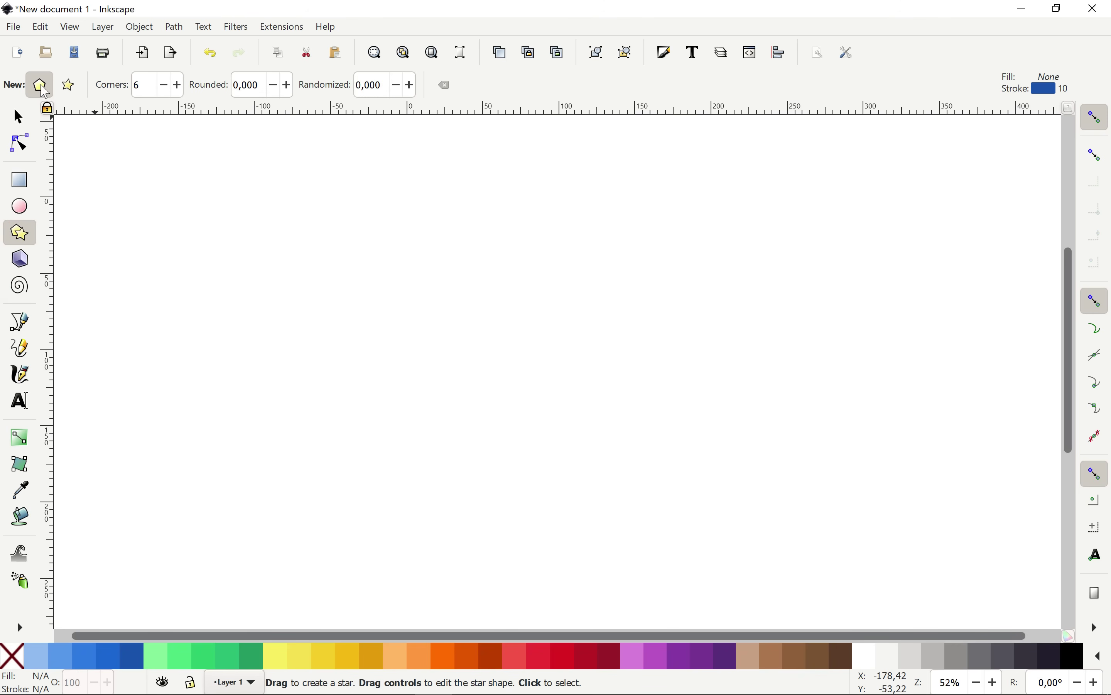
pyautogui.moveTo(537, 300); pyautogui.dragTo(596, 337)
pyautogui.click(19, 116)
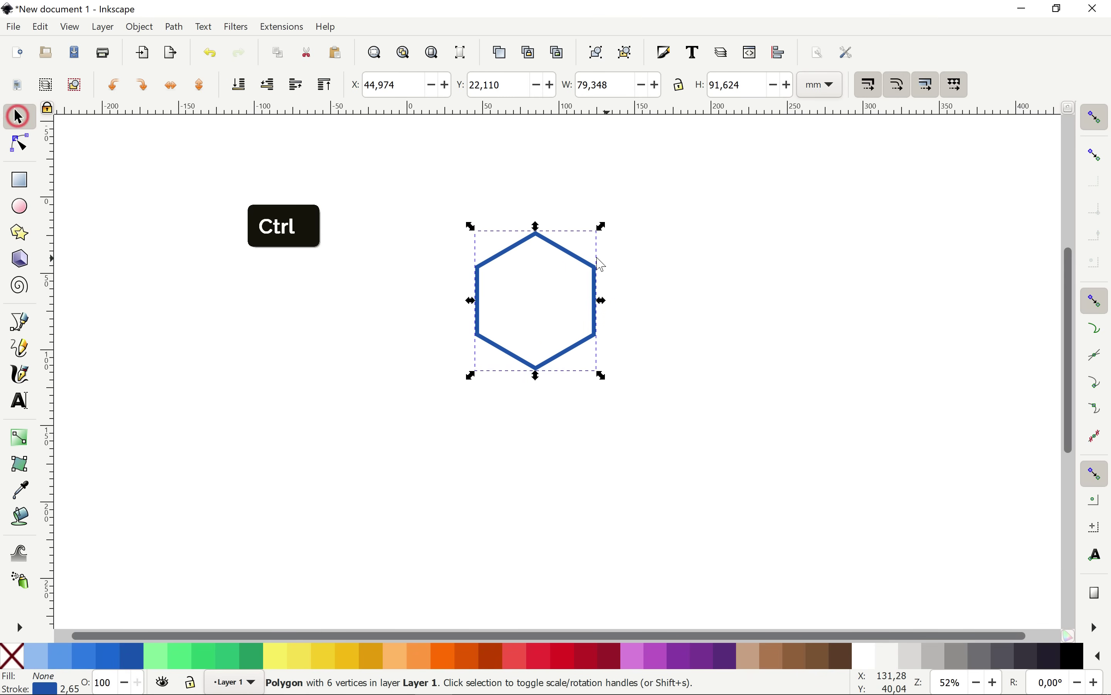
pyautogui.moveTo(580, 258); pyautogui.dragTo(607, 311)
pyautogui.click(654, 333)
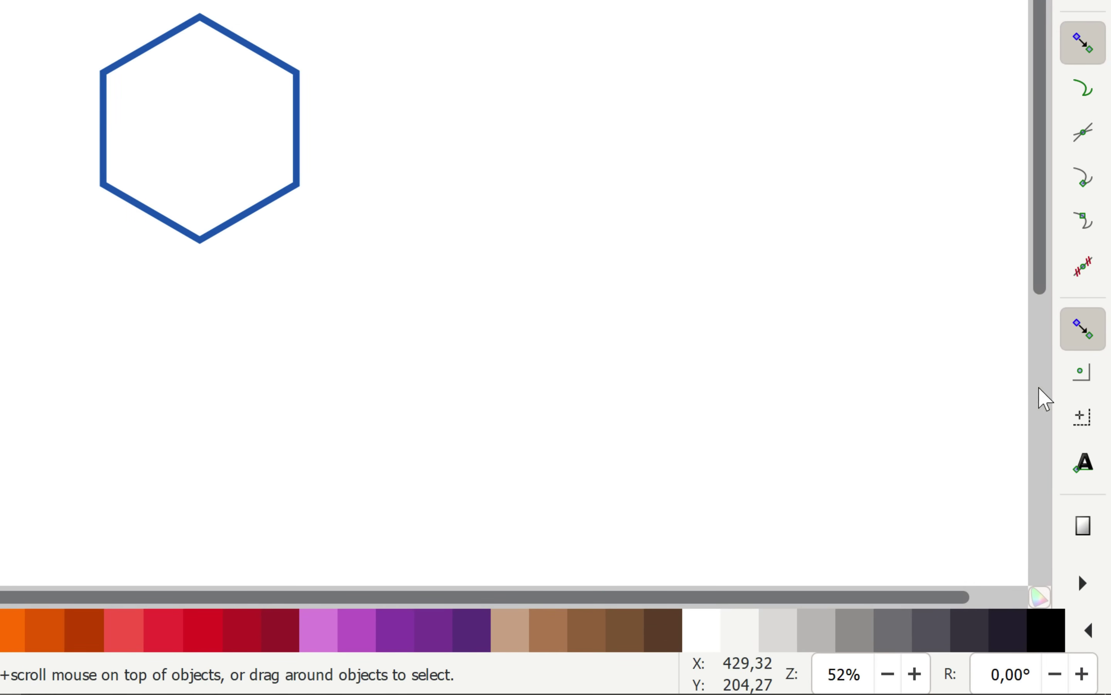
# Step: Turn on snapping to object centres and to cusp nodes
pyautogui.click(1083, 377)
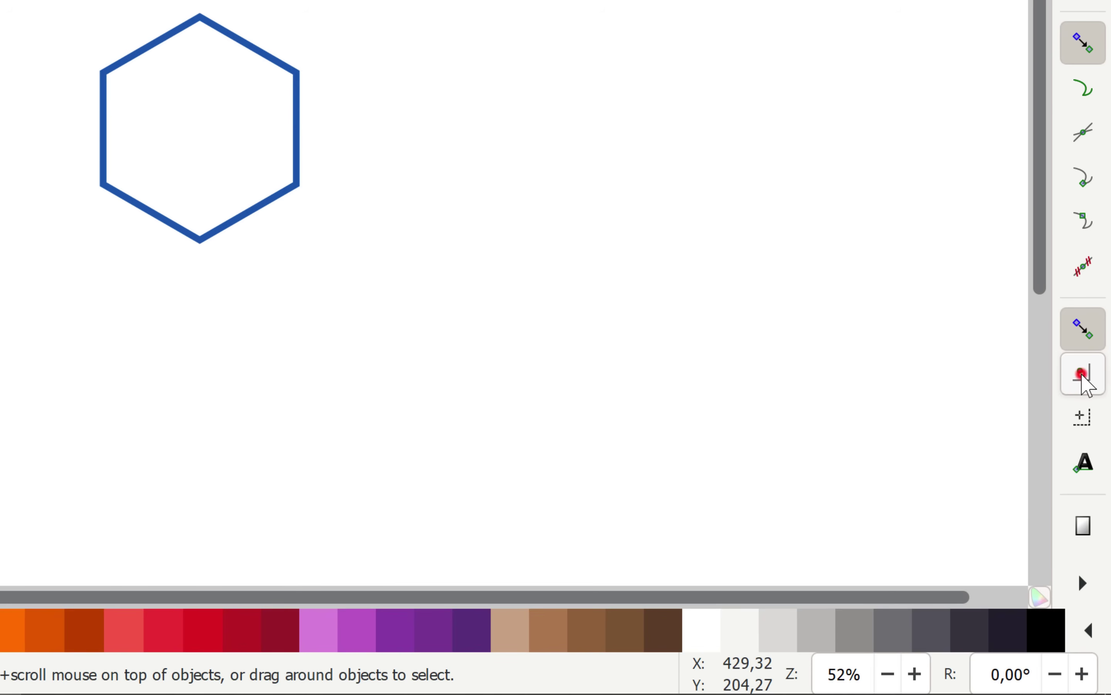
pyautogui.click(1084, 183)
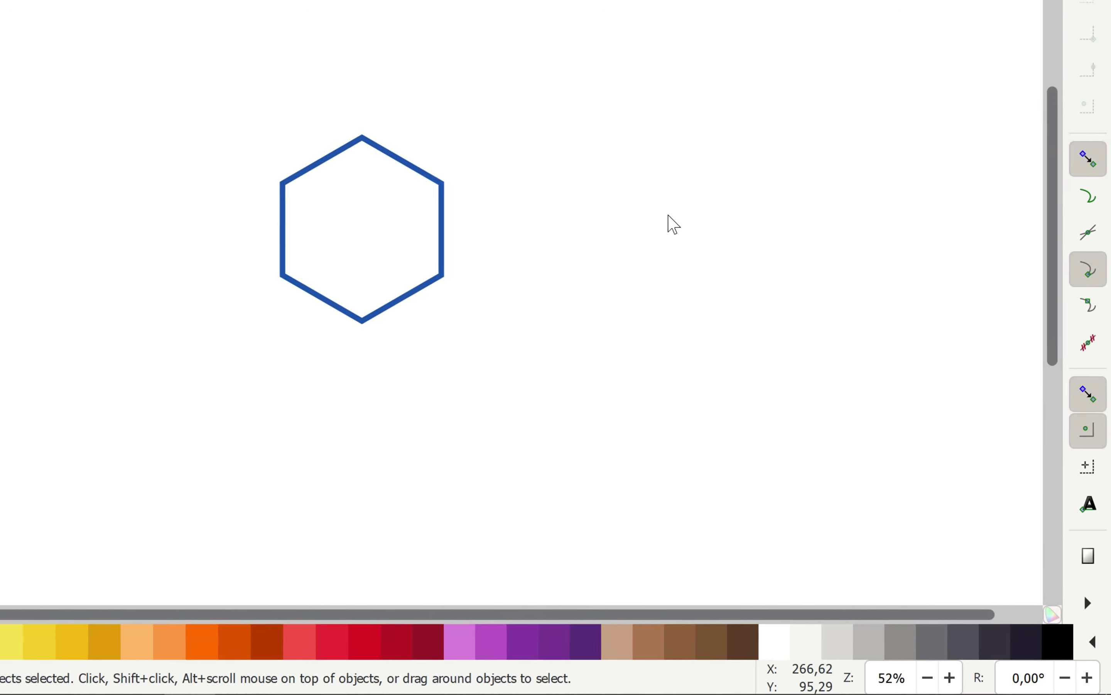
pyautogui.moveTo(510, 281); pyautogui.dragTo(478, 72)
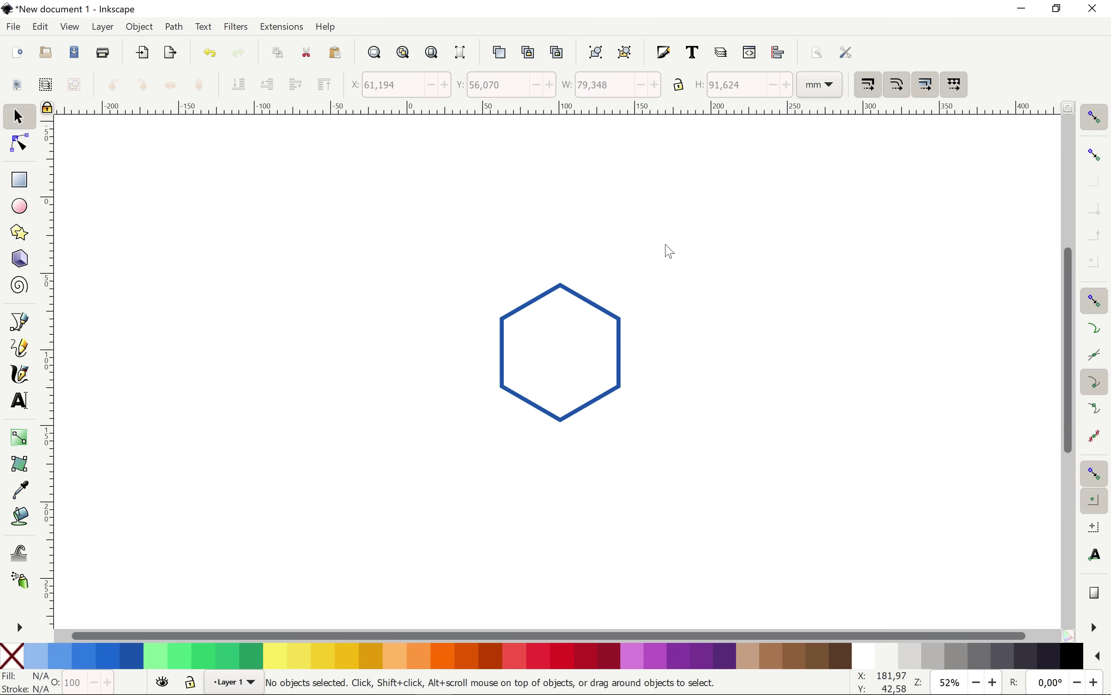
# Step: Draw a perfect circle left of the hexagon and duplicate it for each hexagon corner
pyautogui.click(20, 206)
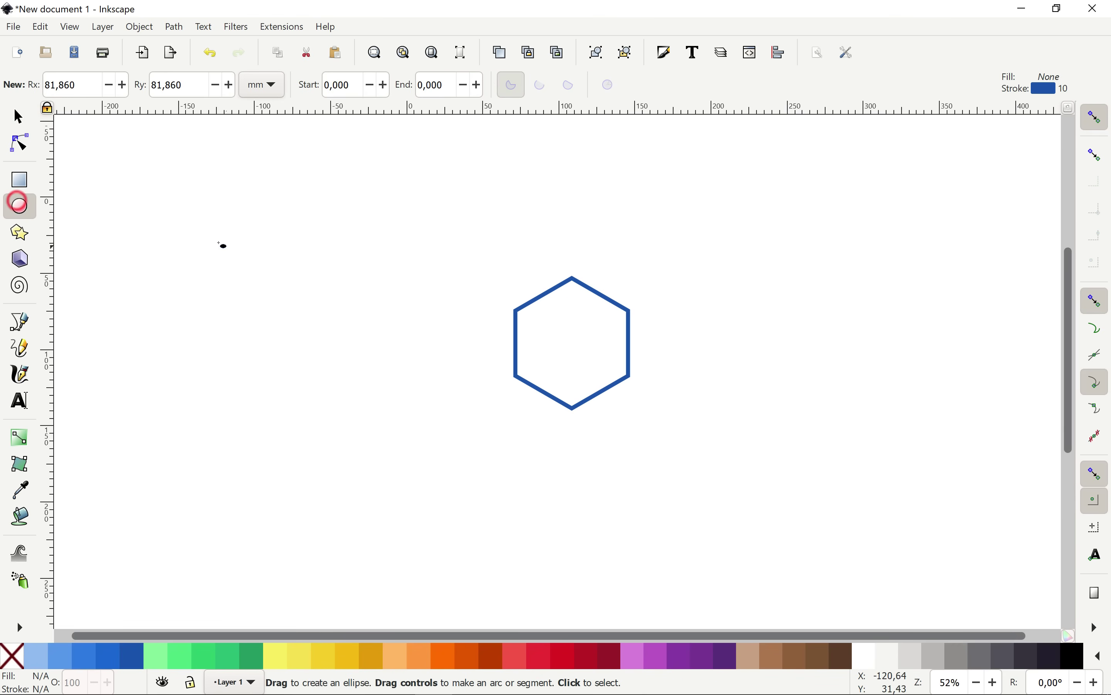
pyautogui.press('ctrl')
pyautogui.moveTo(184, 215); pyautogui.dragTo(428, 468)
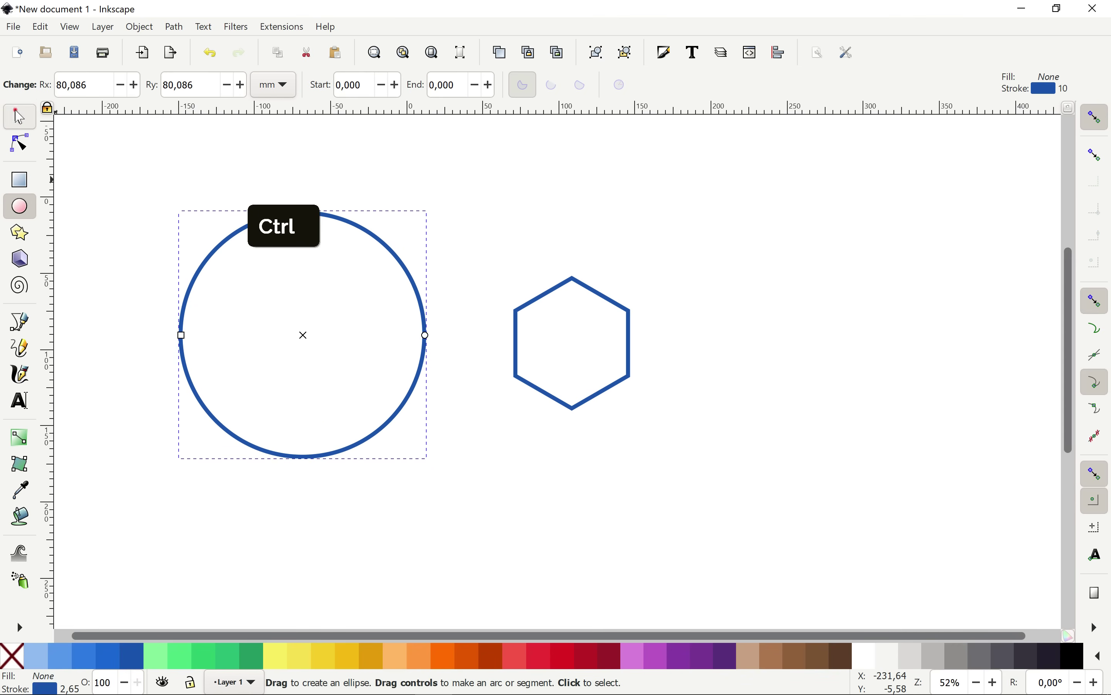
pyautogui.click(15, 118)
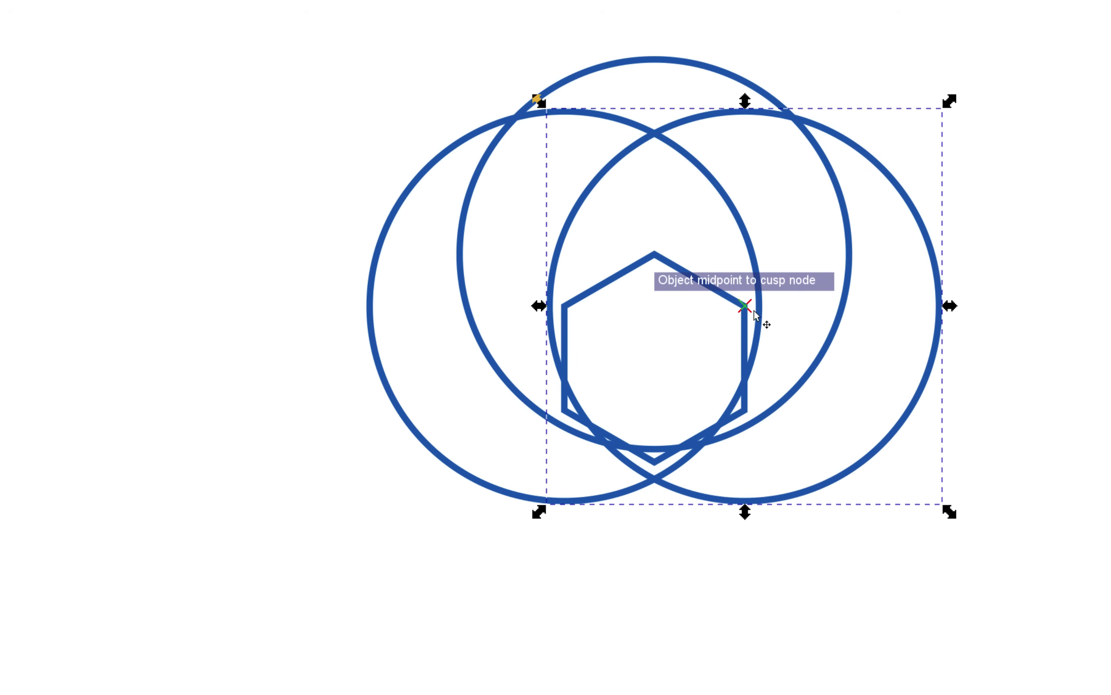
pyautogui.hotkey('ctrl', 'd')
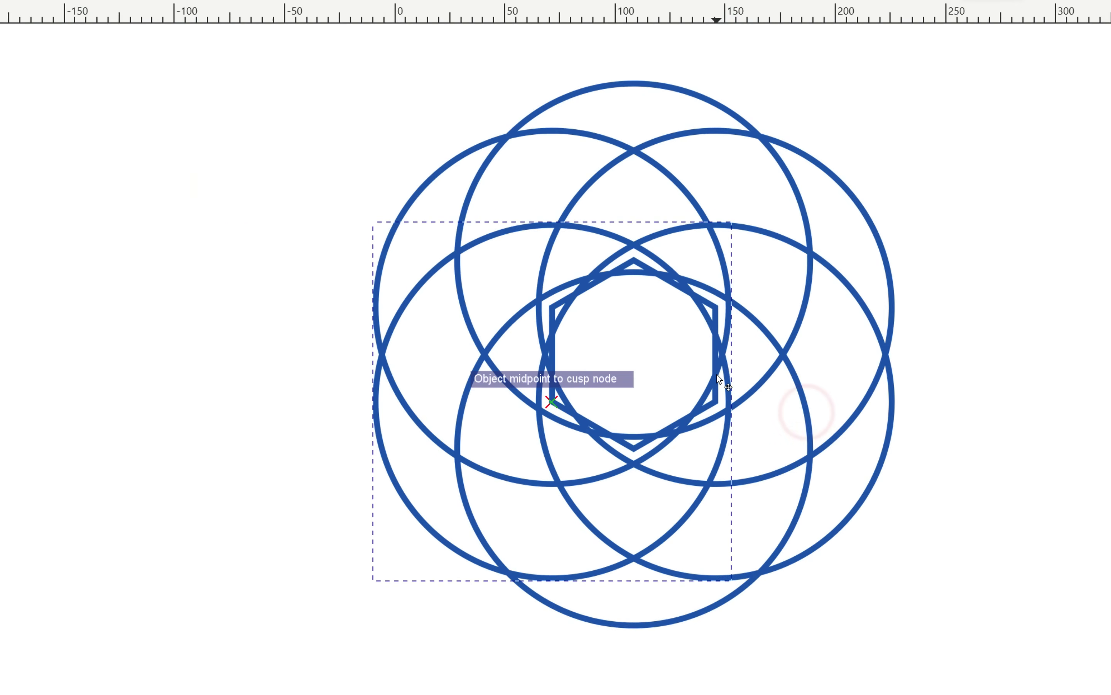
# Step: Delete the central hexagon, leaving only the six circles
pyautogui.click(270, 301)
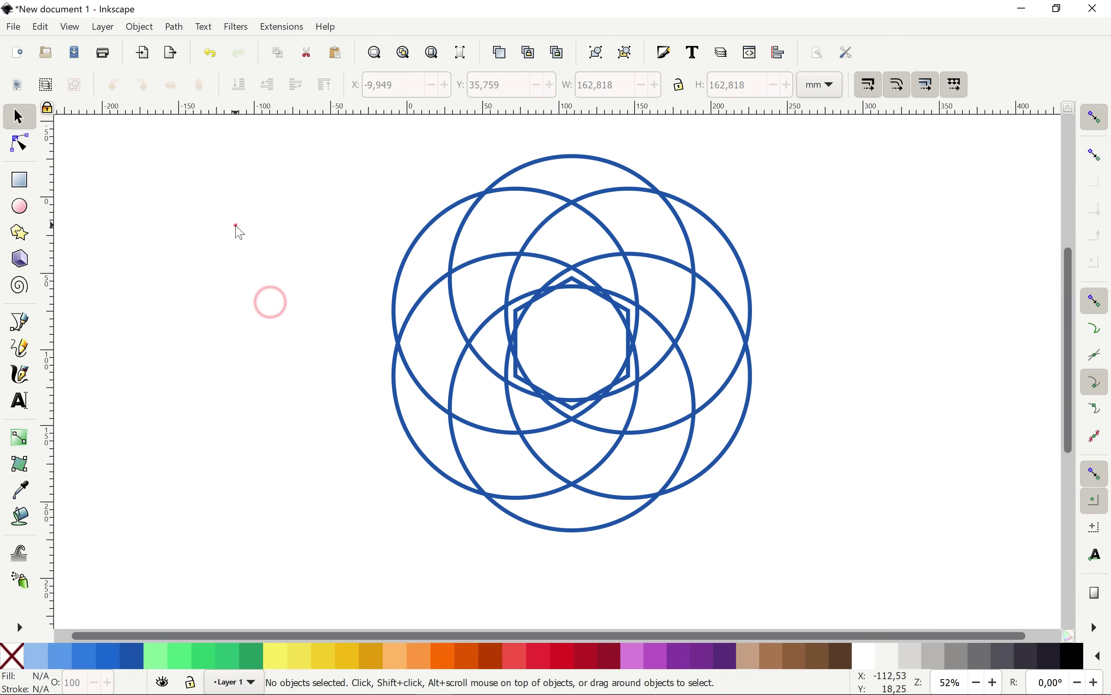
pyautogui.moveTo(237, 226); pyautogui.dragTo(707, 460)
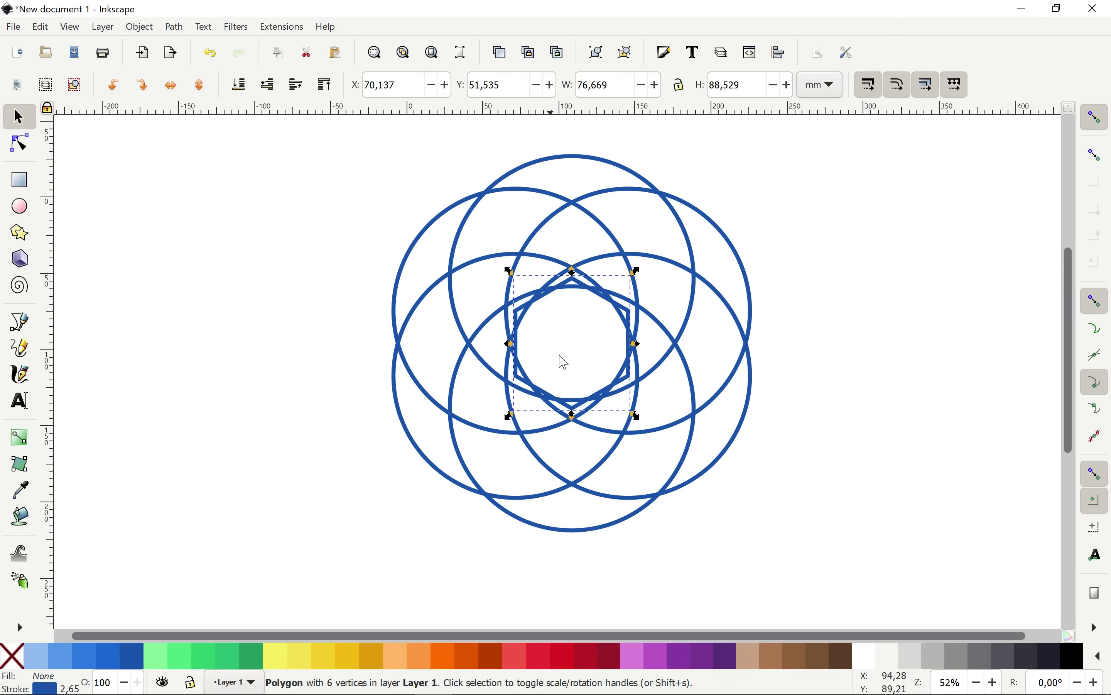
pyautogui.press('BackSpace')
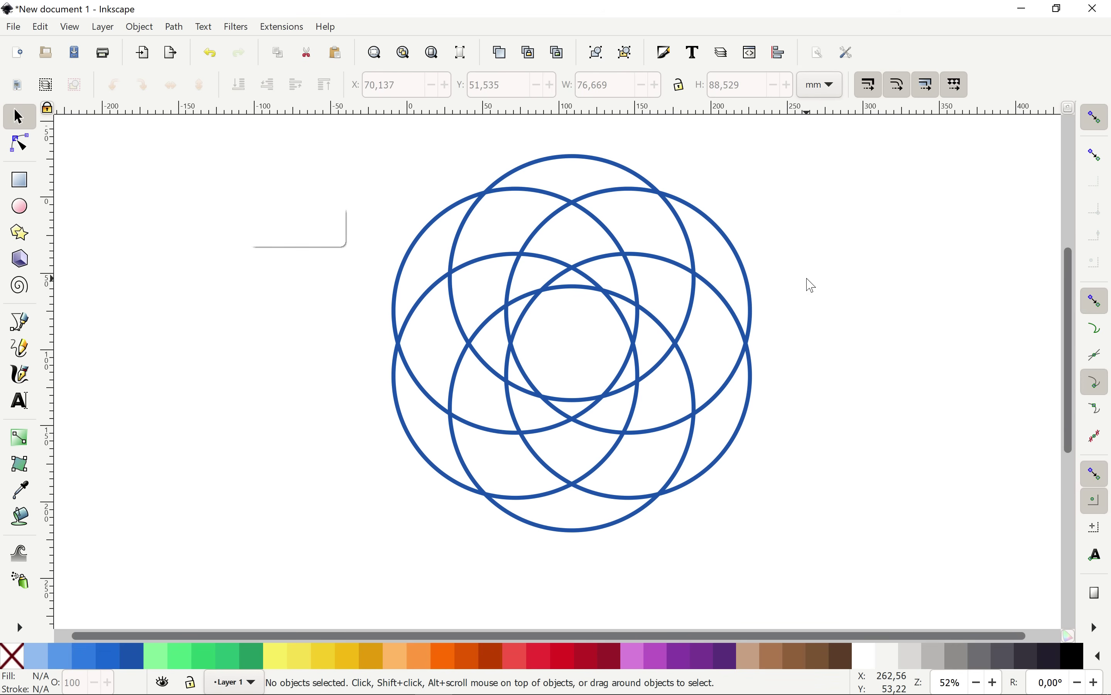
pyautogui.press('space')
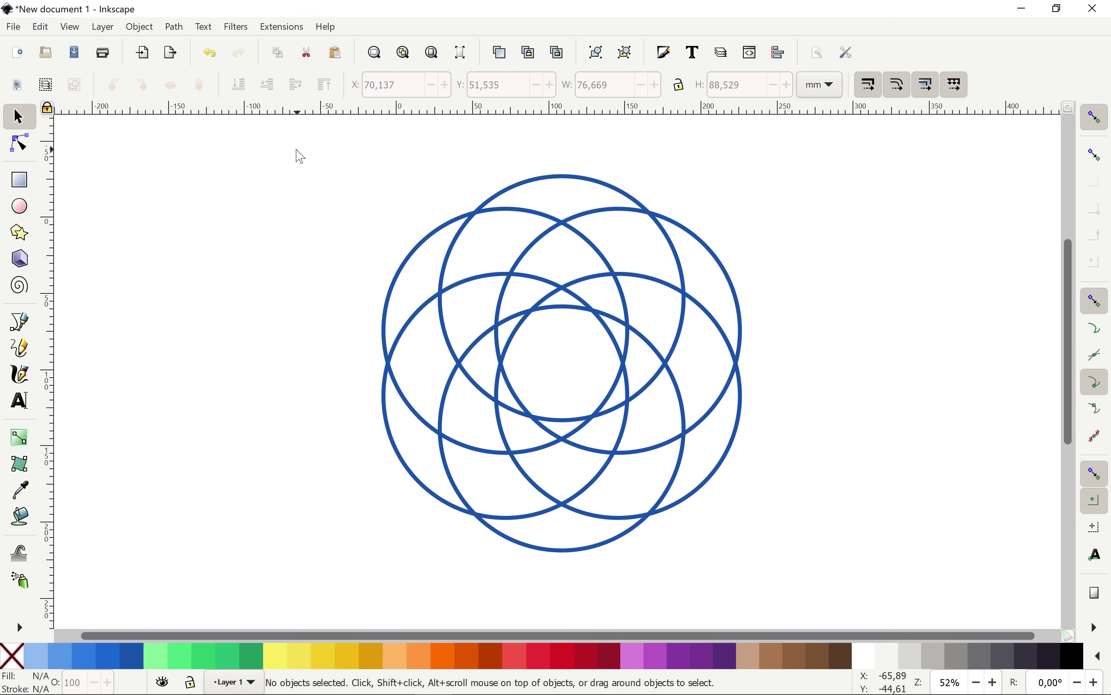
# Step: Combine the six circles into one path, after trying and undoing Division
pyautogui.moveTo(293, 147); pyautogui.dragTo(844, 620)
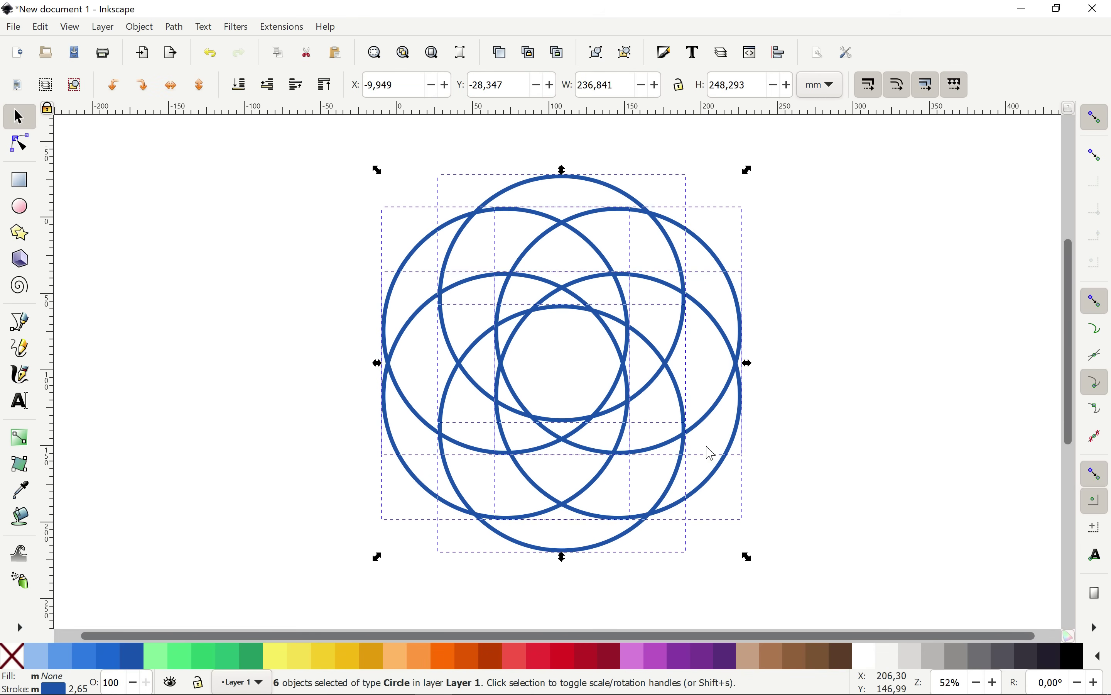
pyautogui.click(176, 27)
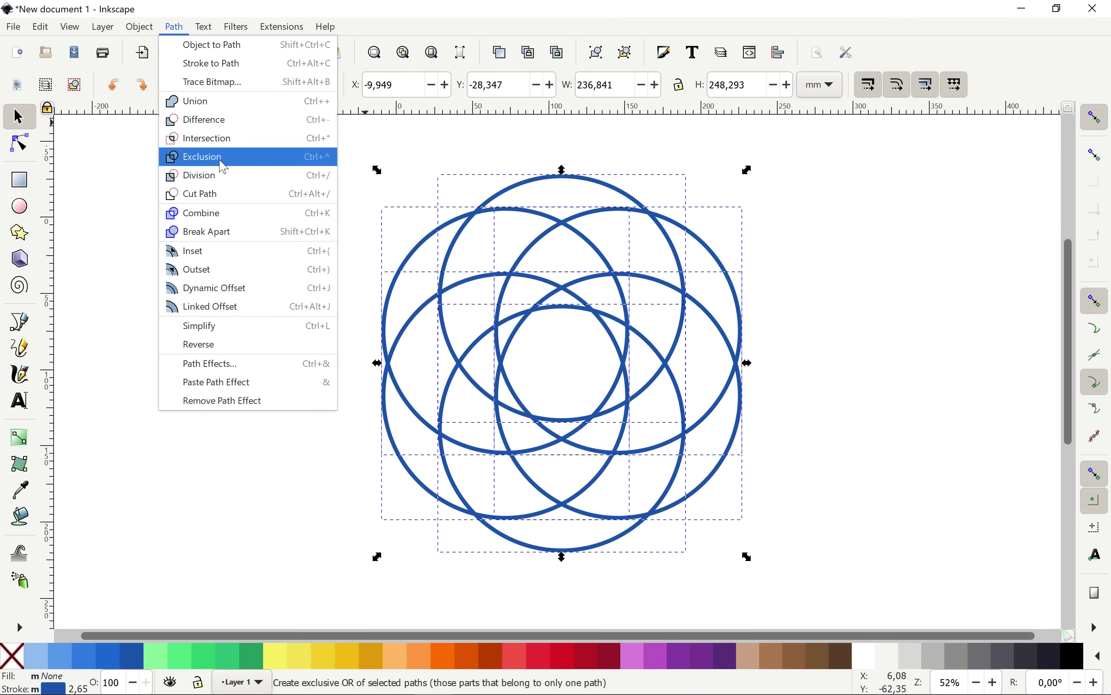
pyautogui.click(201, 177)
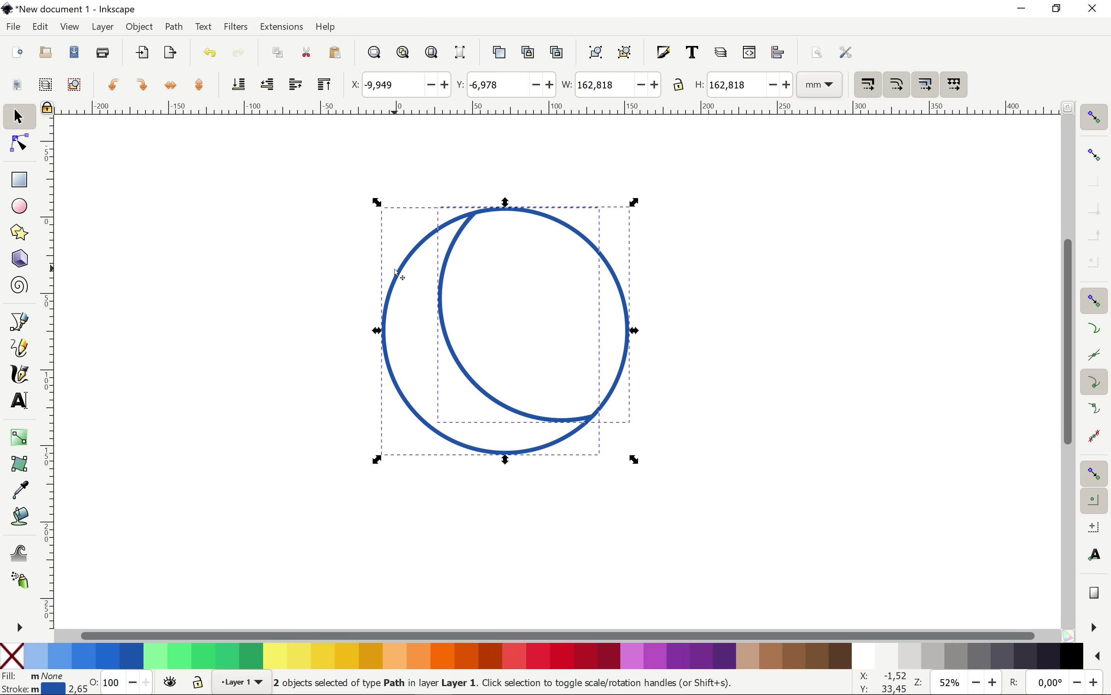
pyautogui.hotkey('ctrl', 'z')
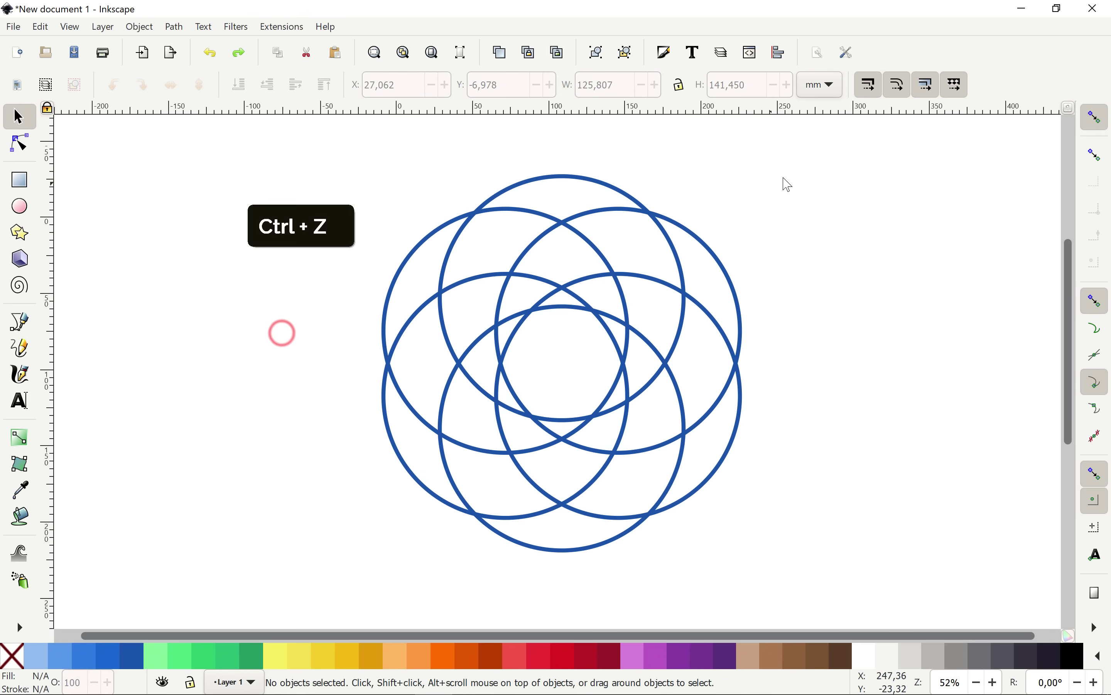
pyautogui.moveTo(857, 143); pyautogui.dragTo(268, 598)
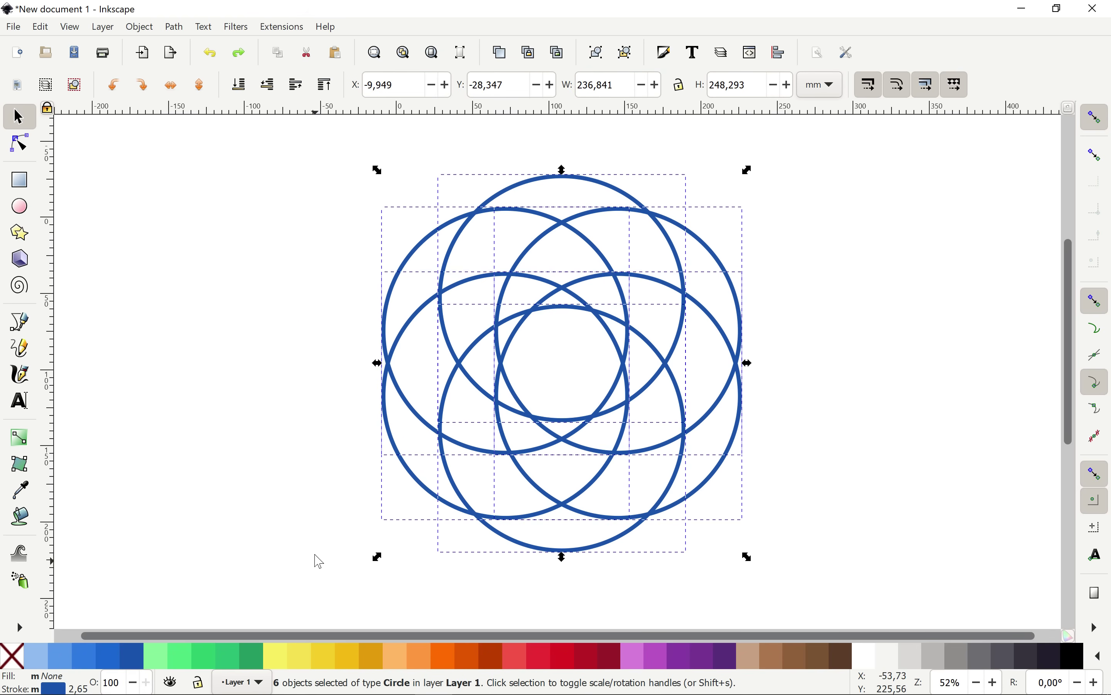
pyautogui.click(175, 27)
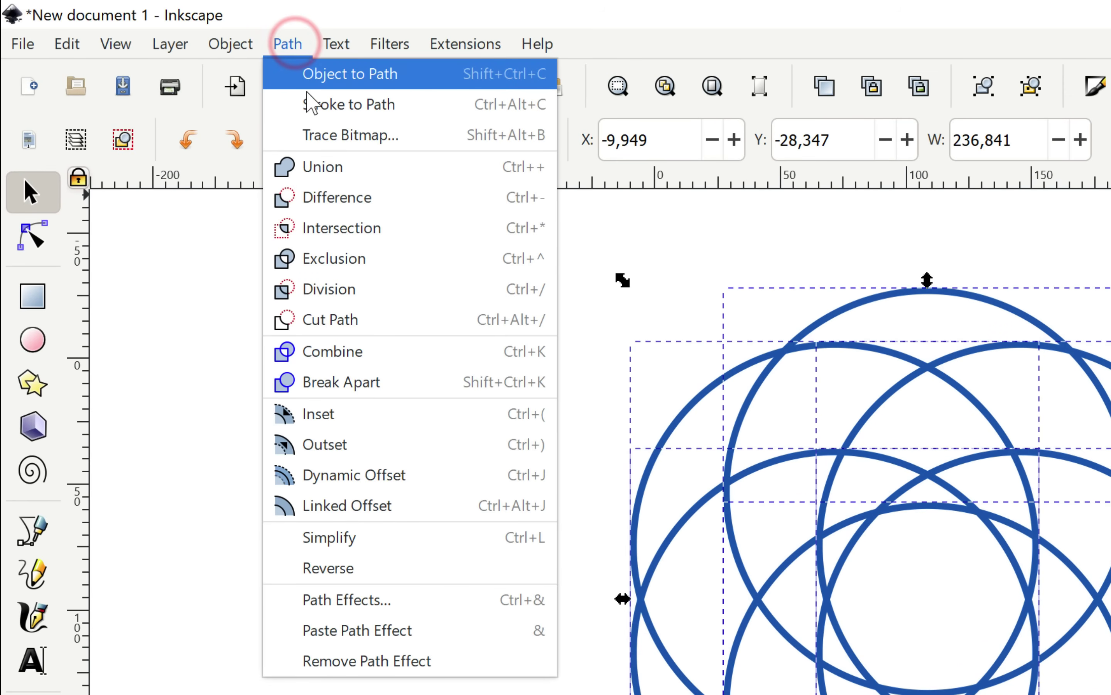
pyautogui.click(331, 352)
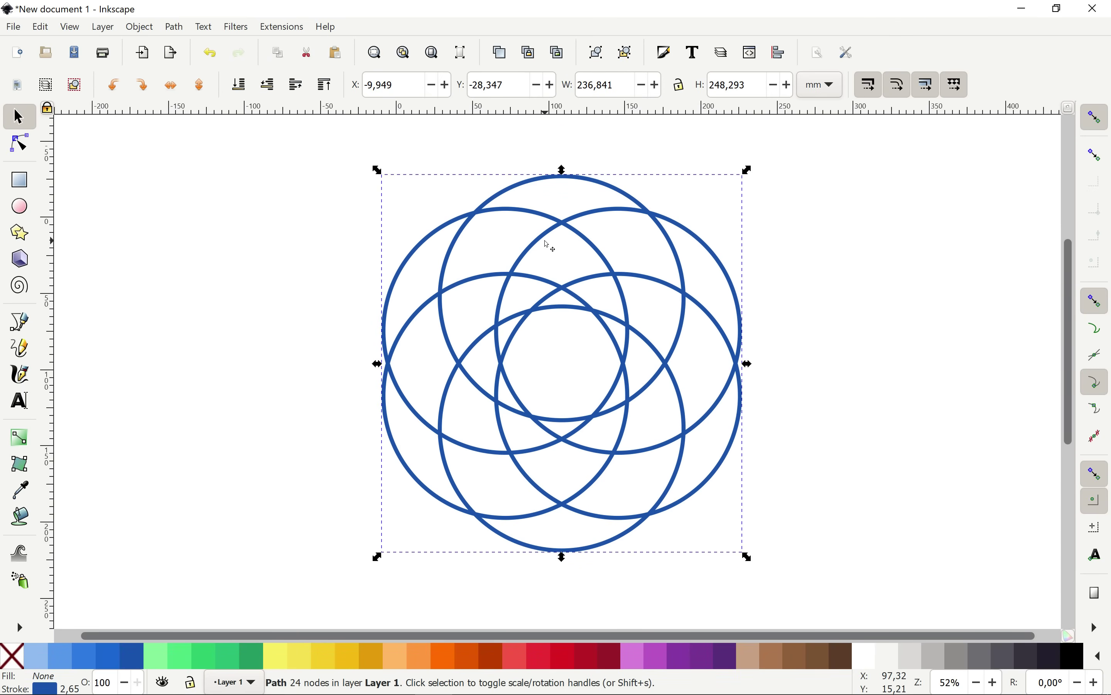
pyautogui.click(326, 235)
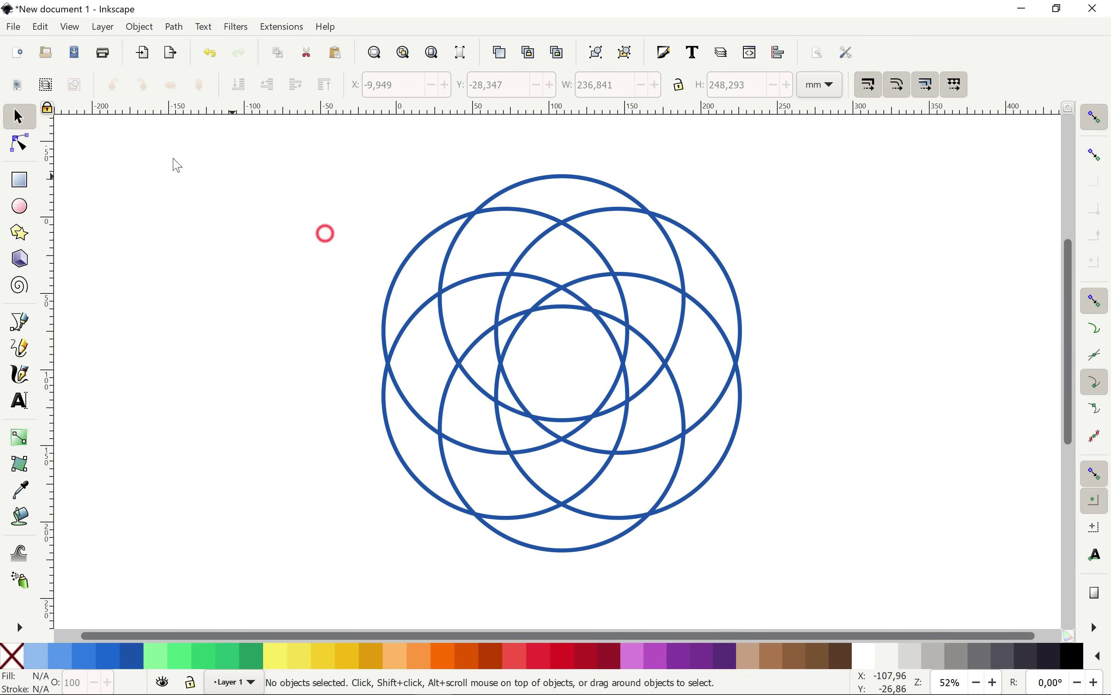
# Step: Put a rectangle behind the combined circles and divide them into separate pieces
pyautogui.click(19, 179)
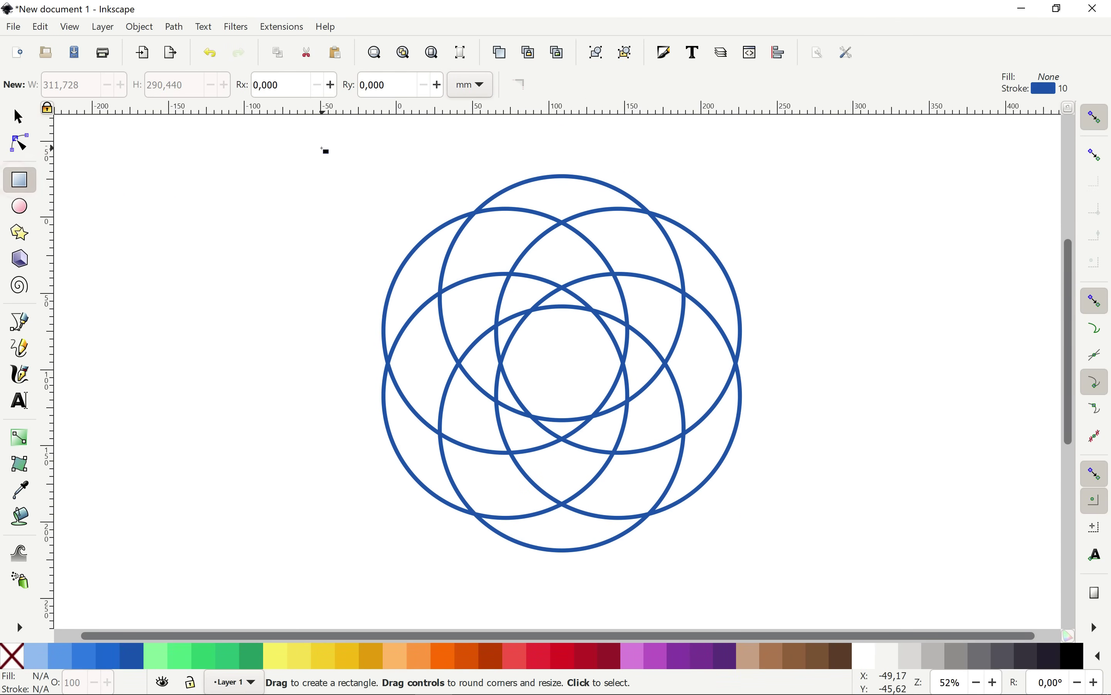
pyautogui.moveTo(318, 144); pyautogui.dragTo(815, 600)
pyautogui.click(19, 118)
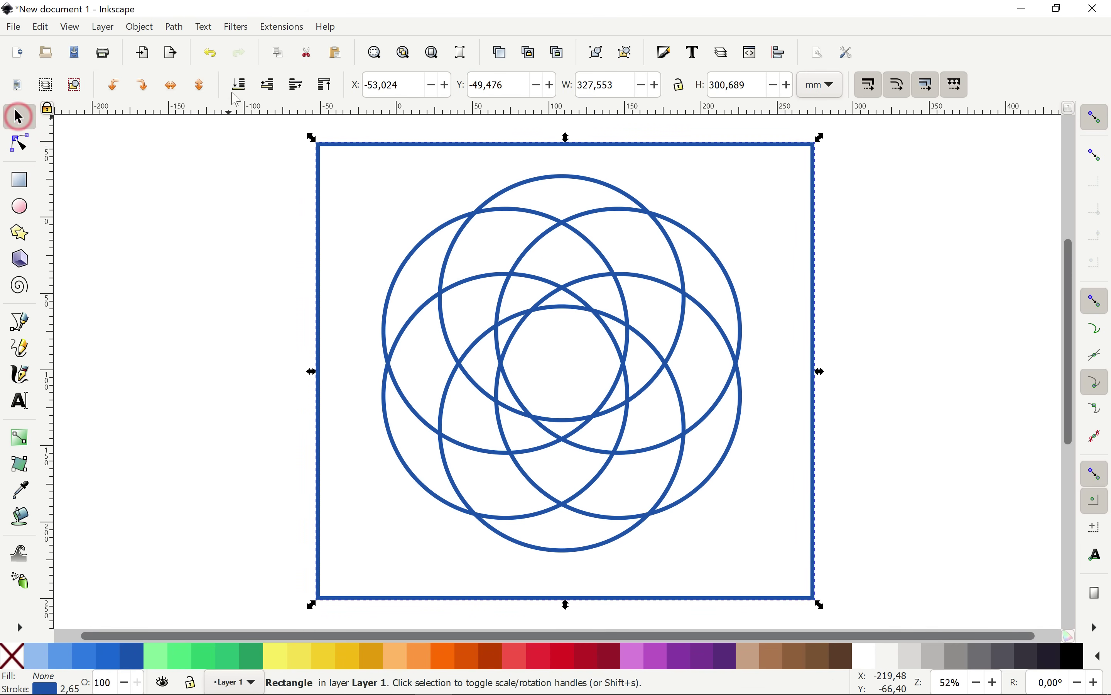
pyautogui.click(240, 82)
pyautogui.click(239, 198)
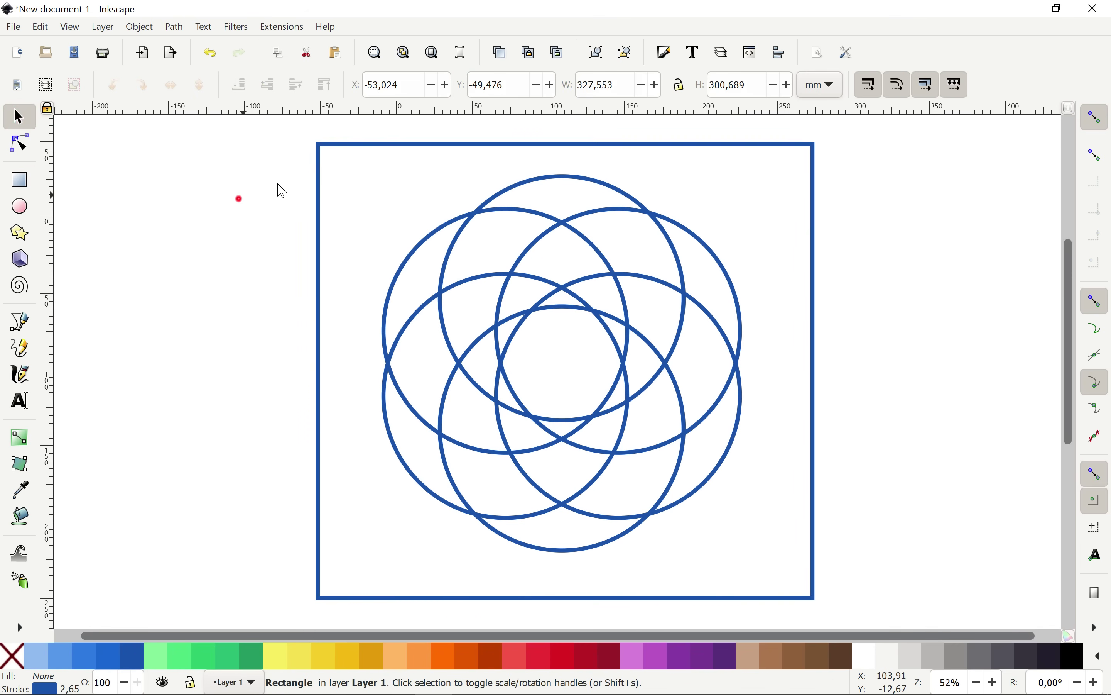
pyautogui.click(335, 145)
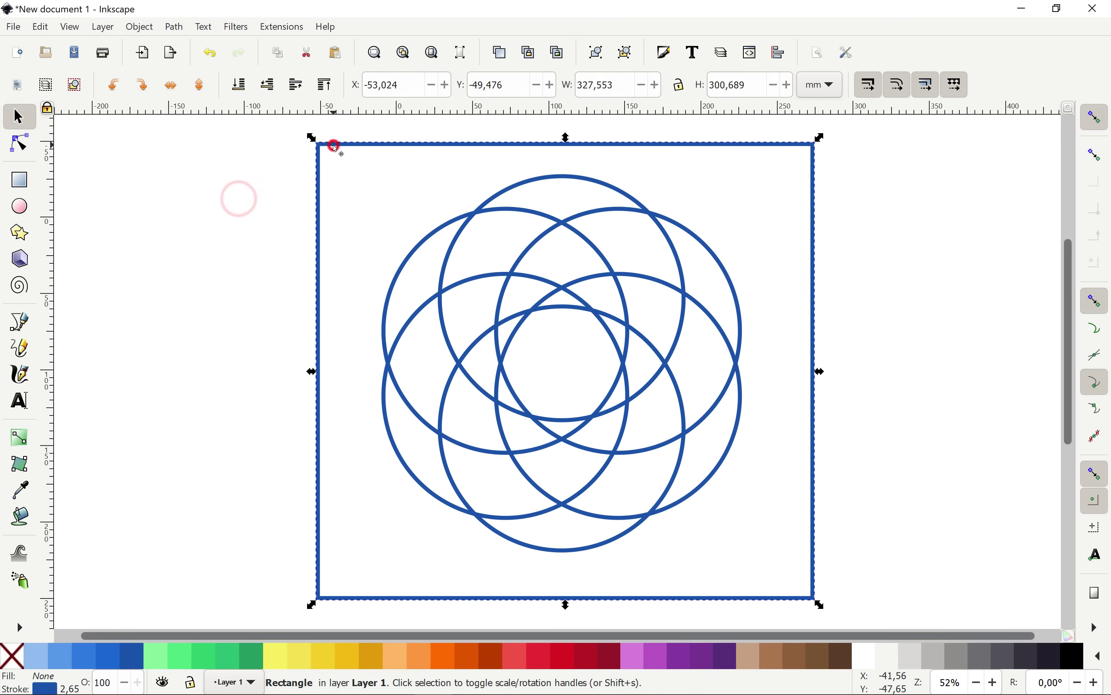
pyautogui.keyDown('shift'); pyautogui.click(511, 287); pyautogui.keyUp('shift')
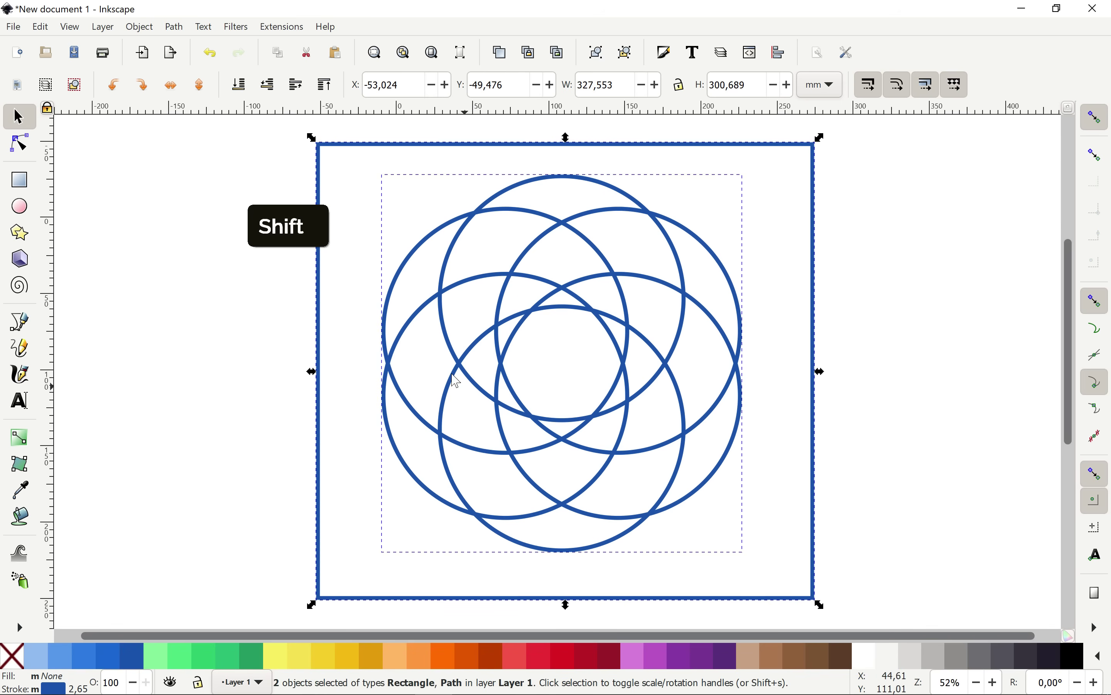
pyautogui.click(174, 26)
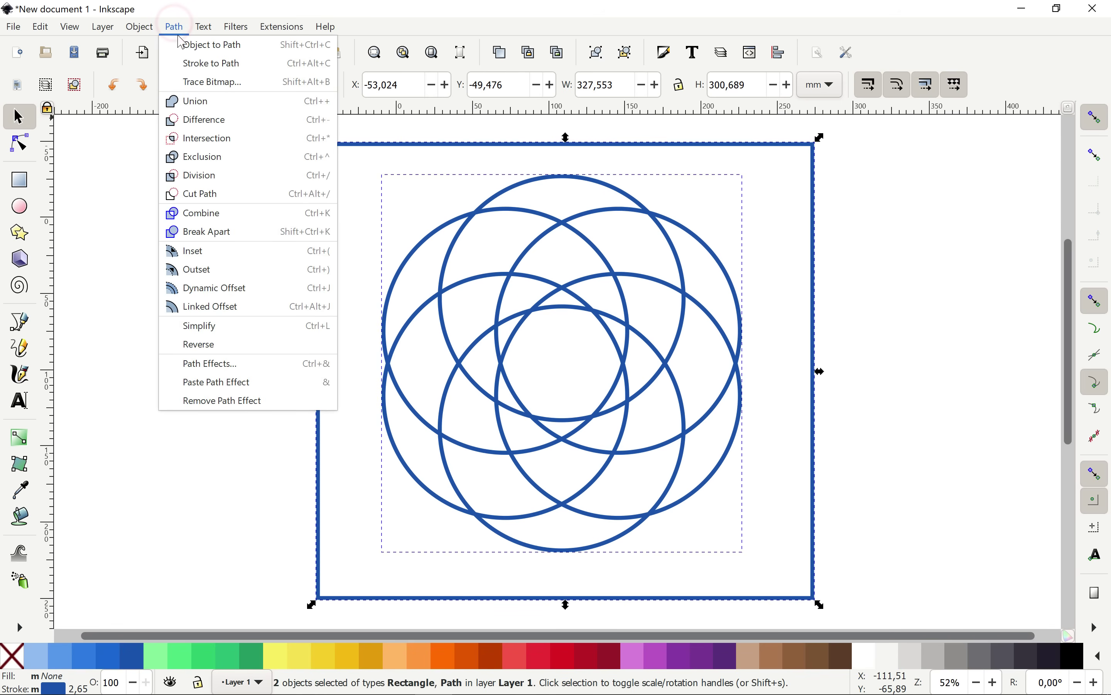
pyautogui.click(202, 176)
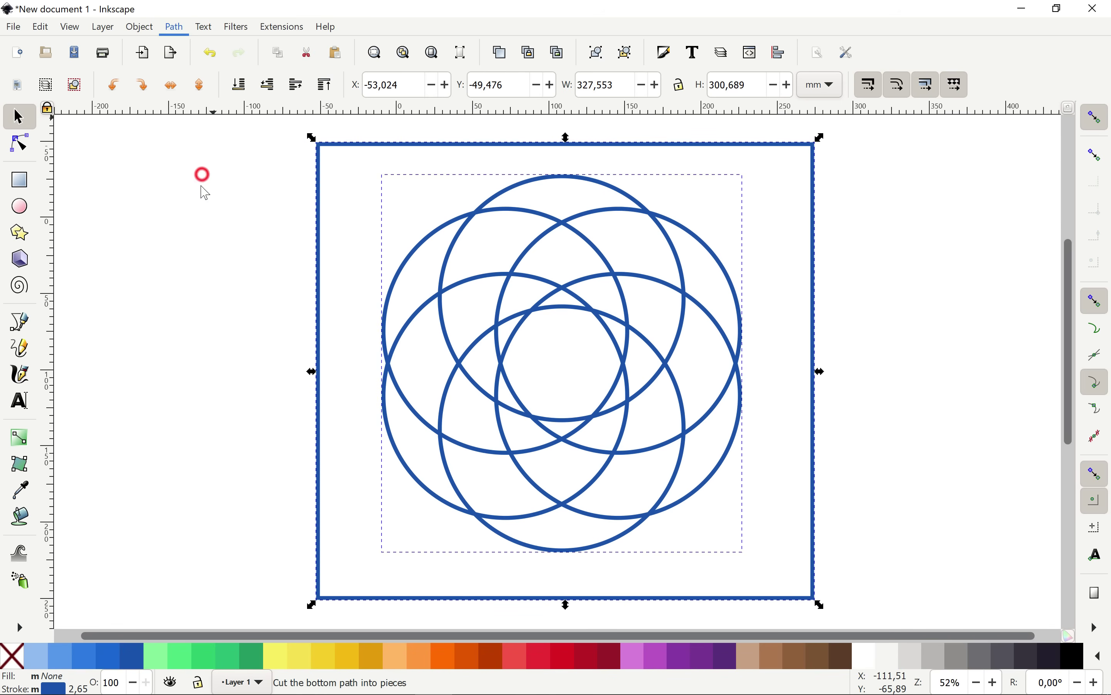
# Step: Delete the square frame, then test-pull two crescent pieces and undo the moves
pyautogui.click(218, 267)
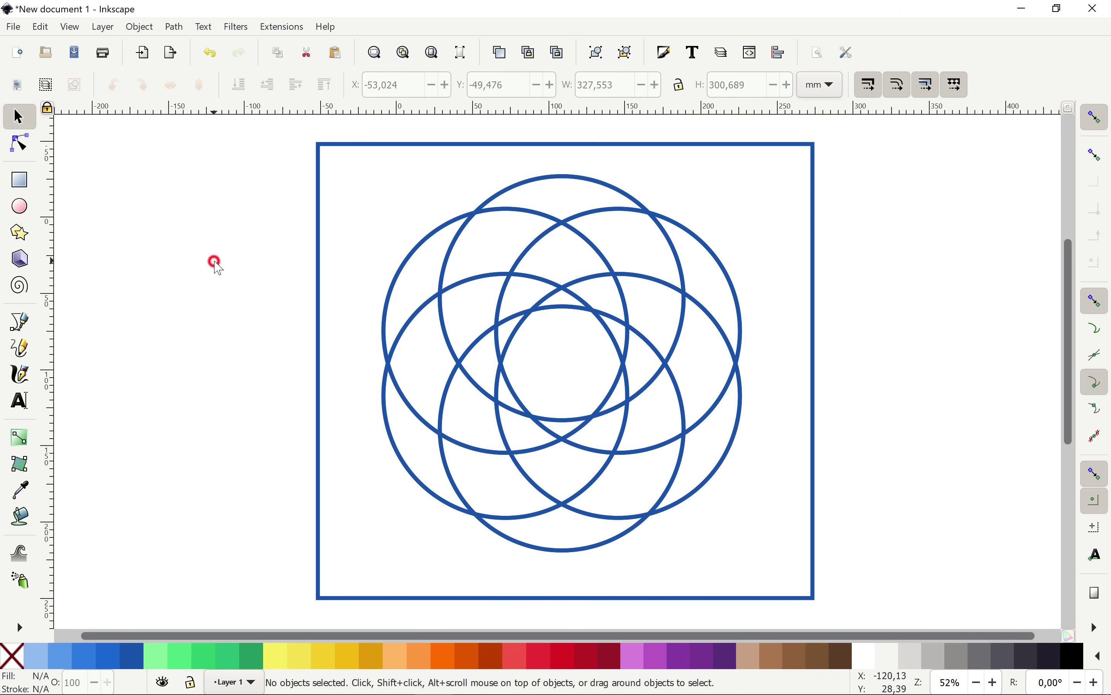
pyautogui.click(434, 146)
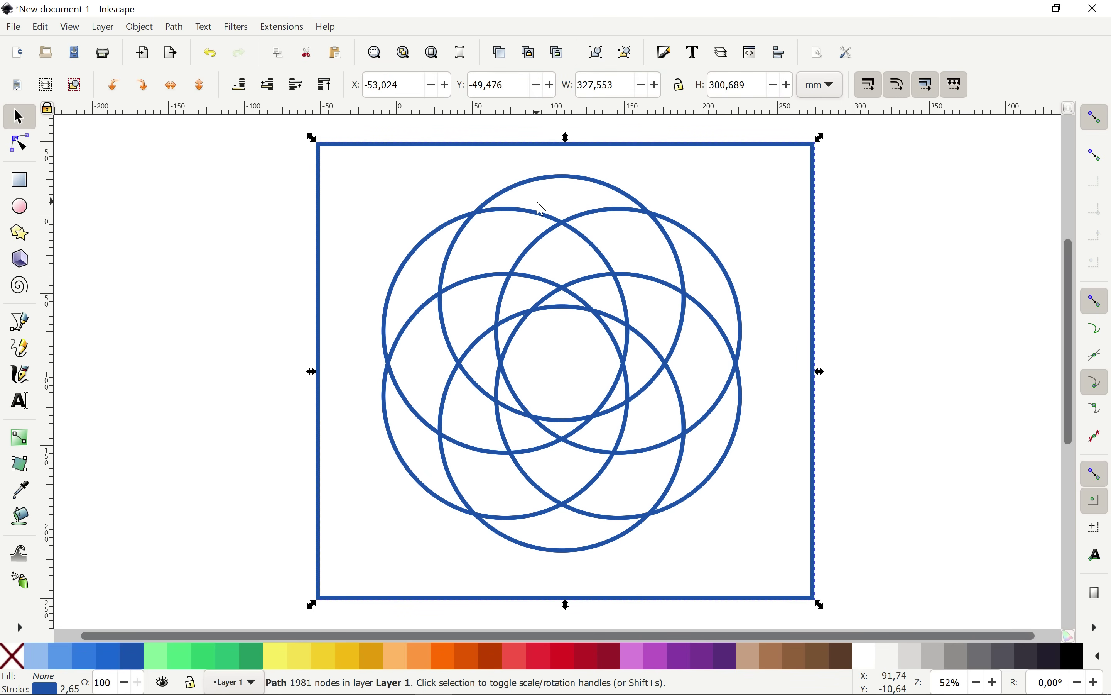
pyautogui.press('BackSpace')
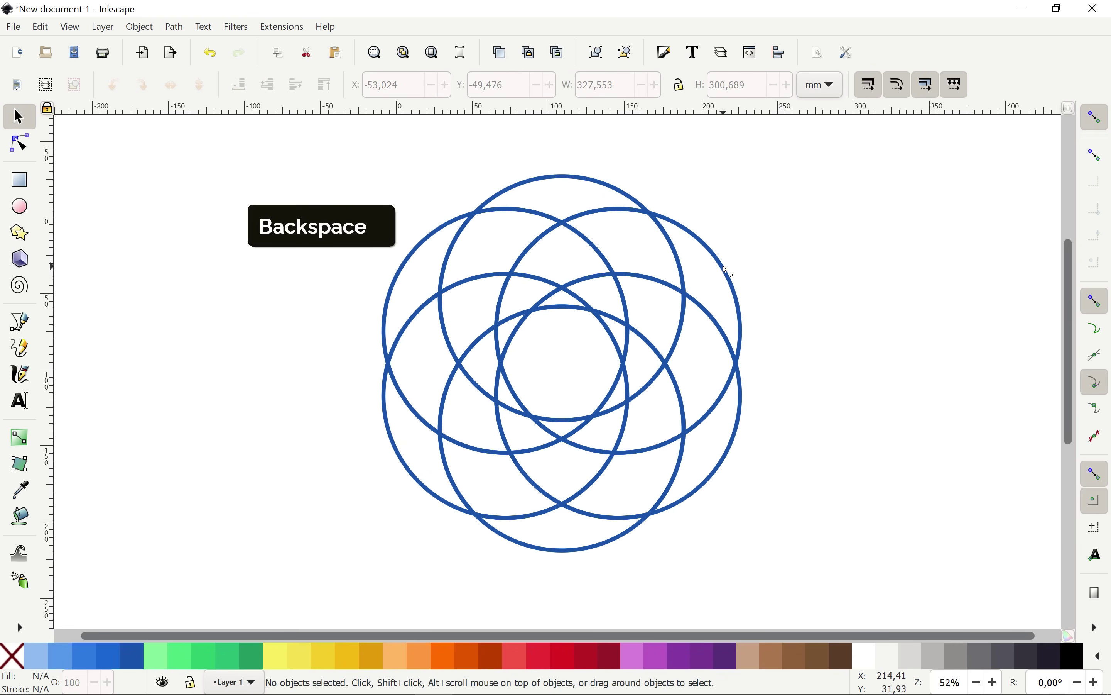
pyautogui.moveTo(725, 269); pyautogui.dragTo(773, 254)
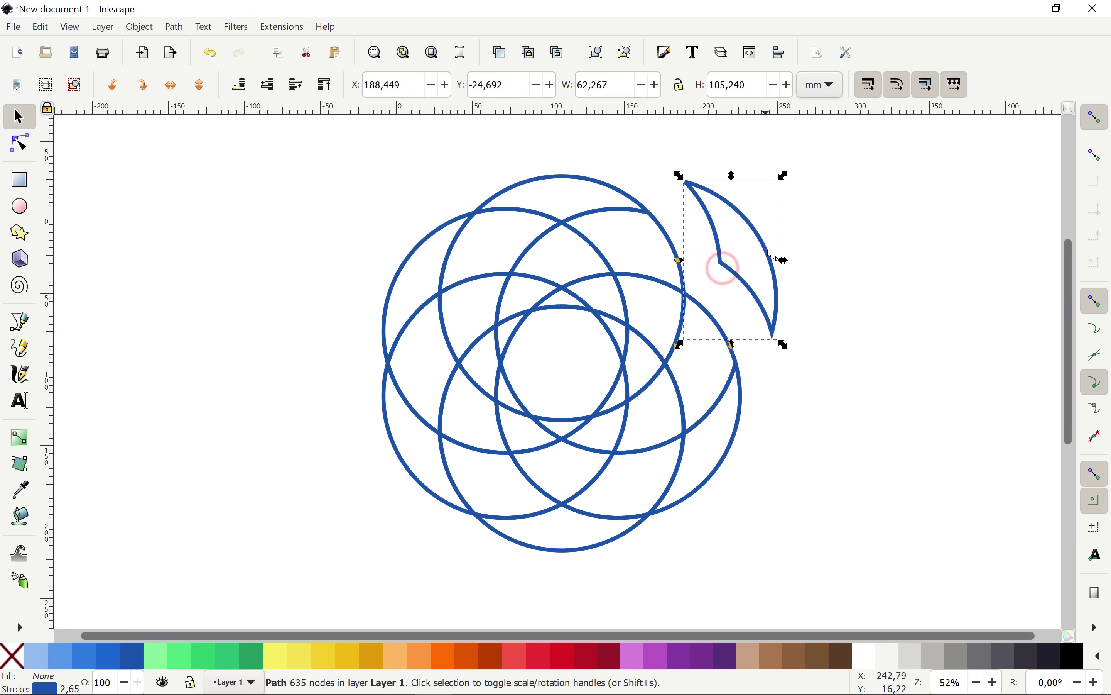
pyautogui.click(385, 408)
pyautogui.moveTo(384, 408); pyautogui.dragTo(343, 426)
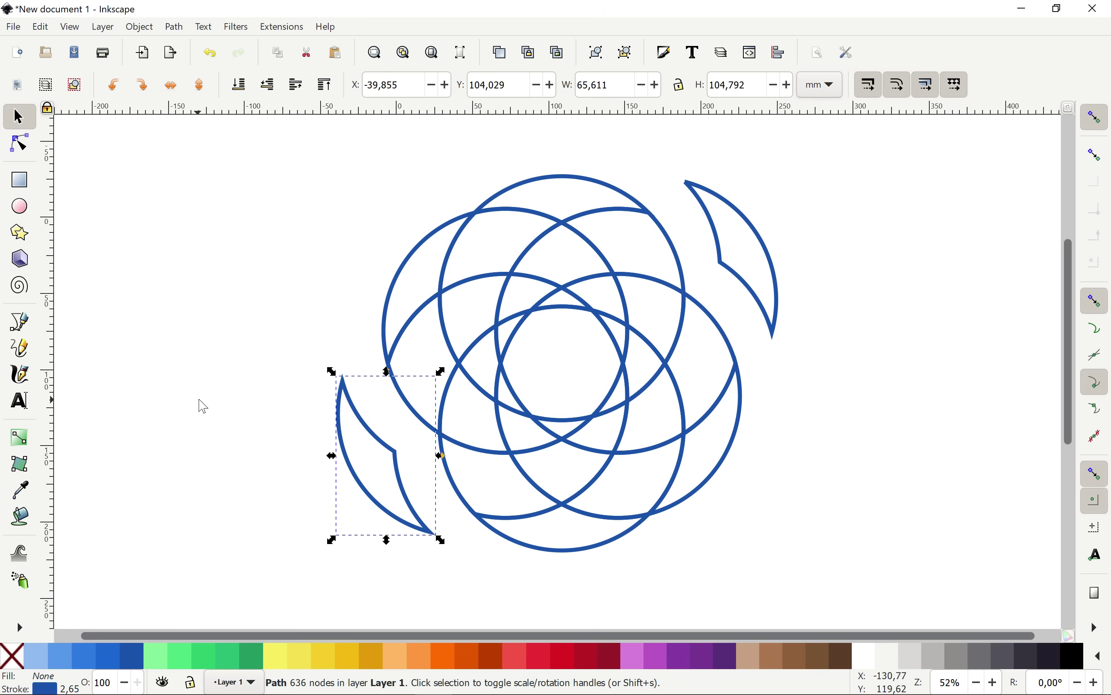
pyautogui.hotkey('ctrl', 'z')
pyautogui.hotkey('ctrl', 'z')
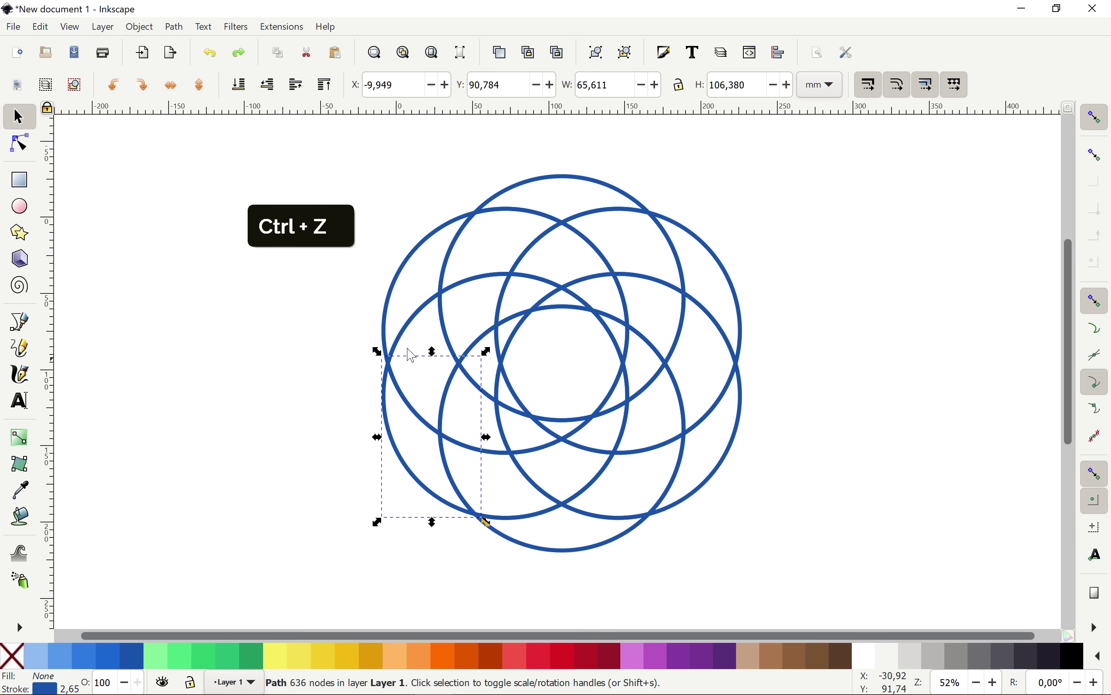
# Step: Fill every rosette piece light blue
pyautogui.hotkey('ctrl', 'a')
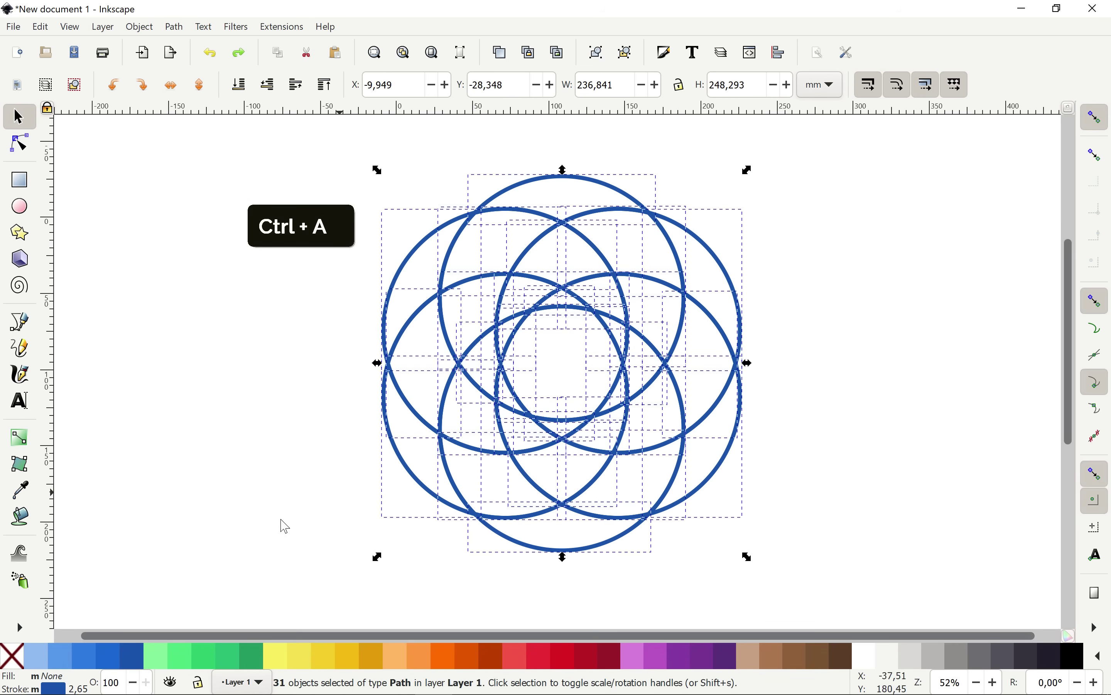
pyautogui.click(37, 656)
pyautogui.click(829, 316)
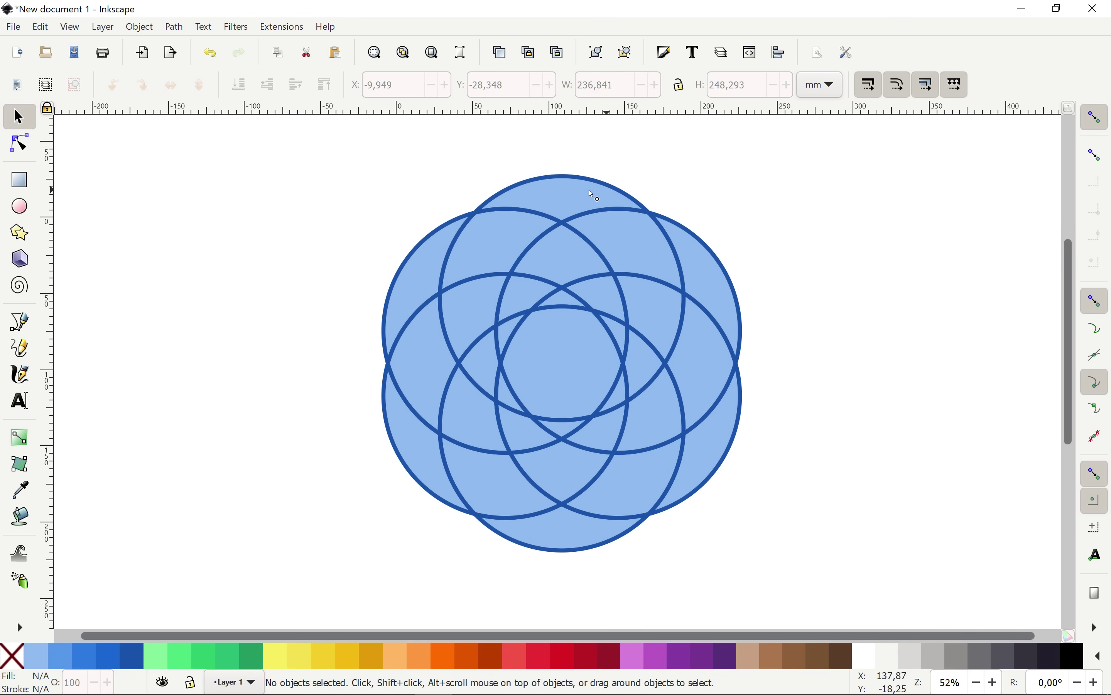
# Step: Union the top arc and four neighbouring arc pieces into one curved blade
pyautogui.click(570, 189)
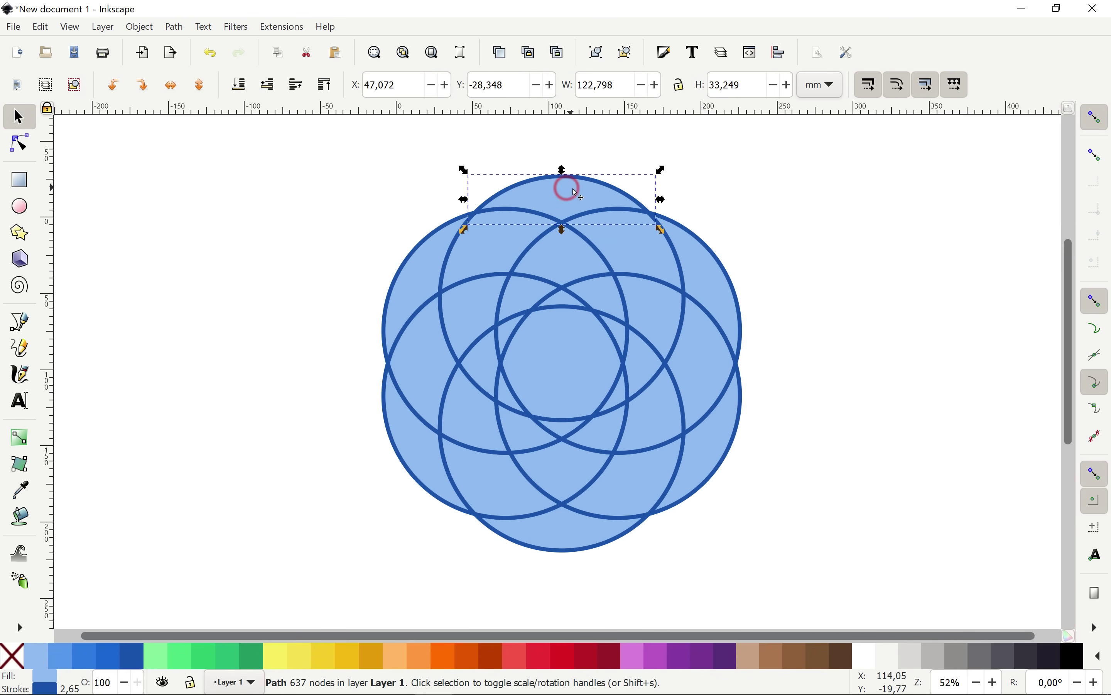
pyautogui.keyDown('shift'); pyautogui.click(626, 253); pyautogui.keyUp('shift')
pyautogui.keyDown('shift'); pyautogui.click(652, 318); pyautogui.keyUp('shift')
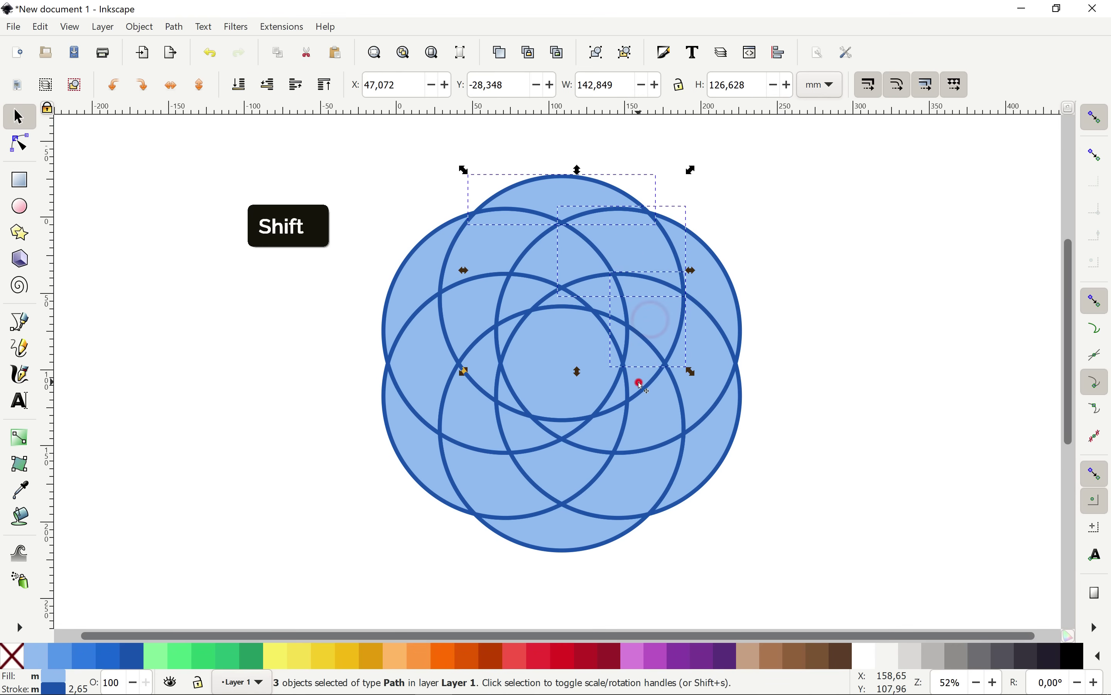
pyautogui.keyDown('shift'); pyautogui.click(641, 383); pyautogui.keyUp('shift')
pyautogui.keyDown('shift'); pyautogui.click(618, 397); pyautogui.keyUp('shift')
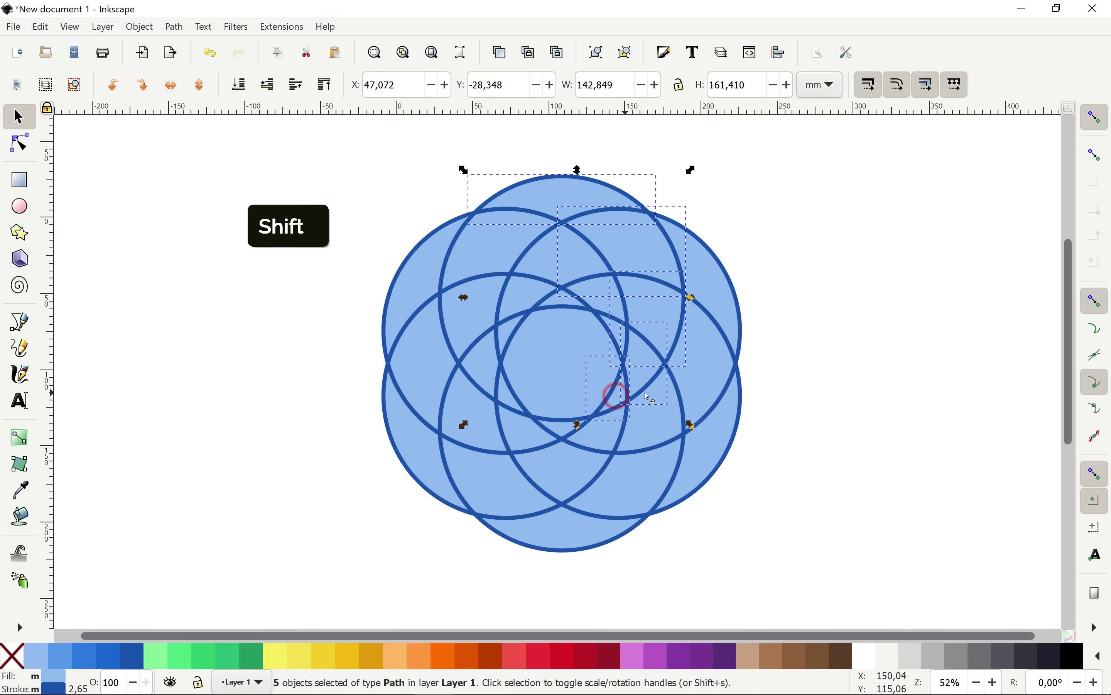
pyautogui.click(174, 27)
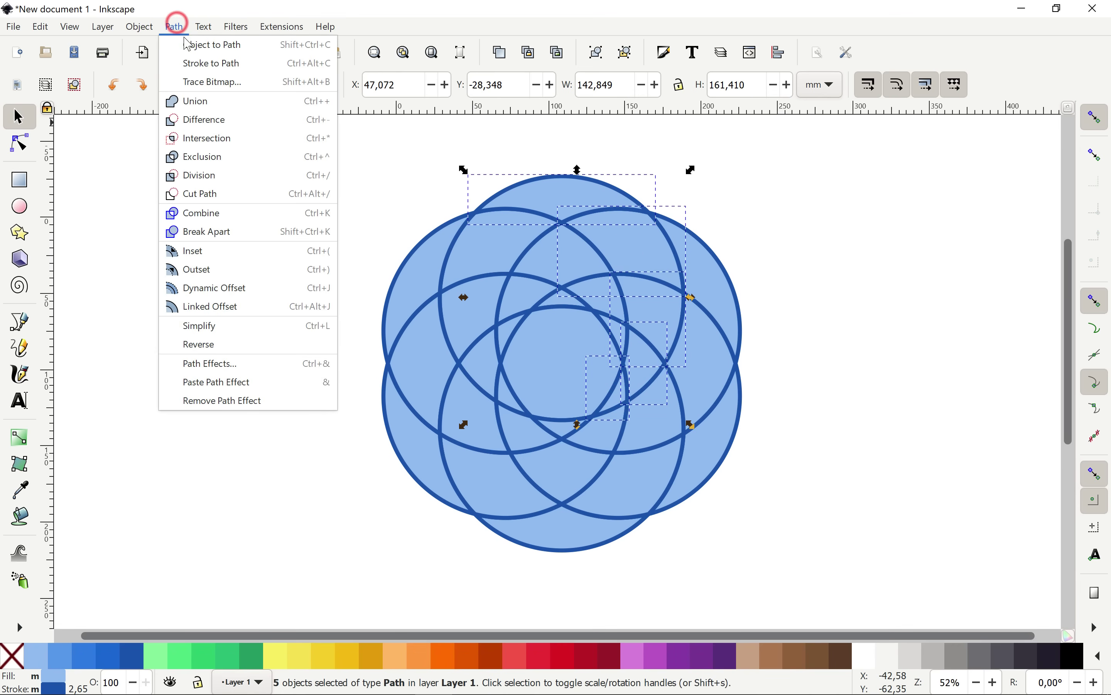
pyautogui.click(202, 100)
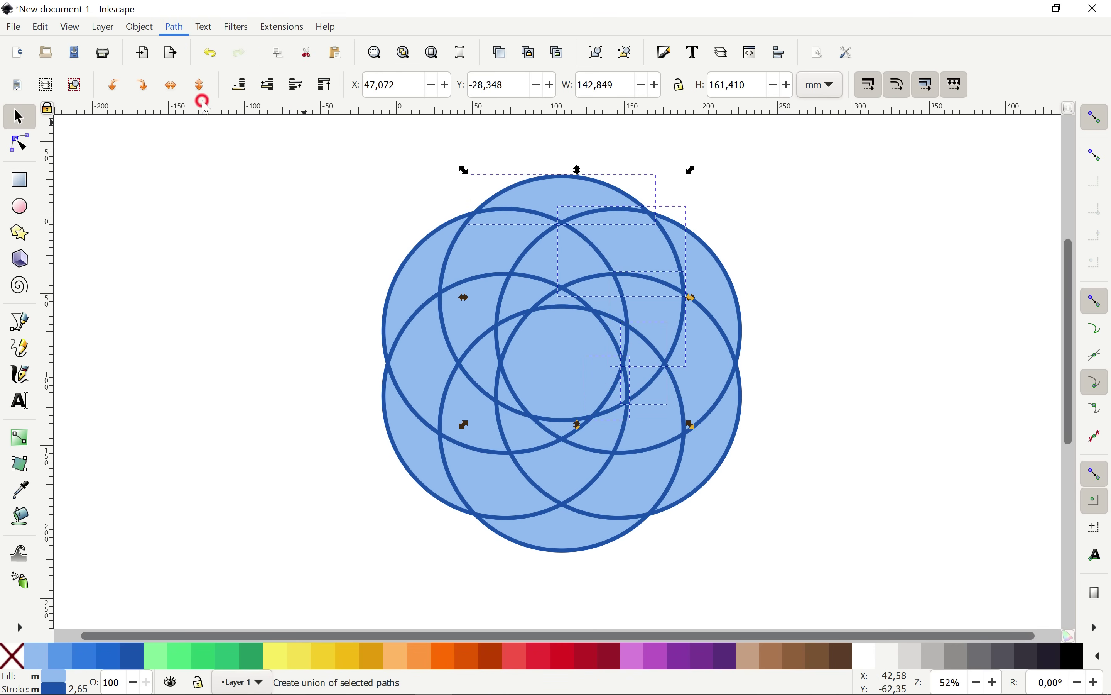
pyautogui.click(846, 235)
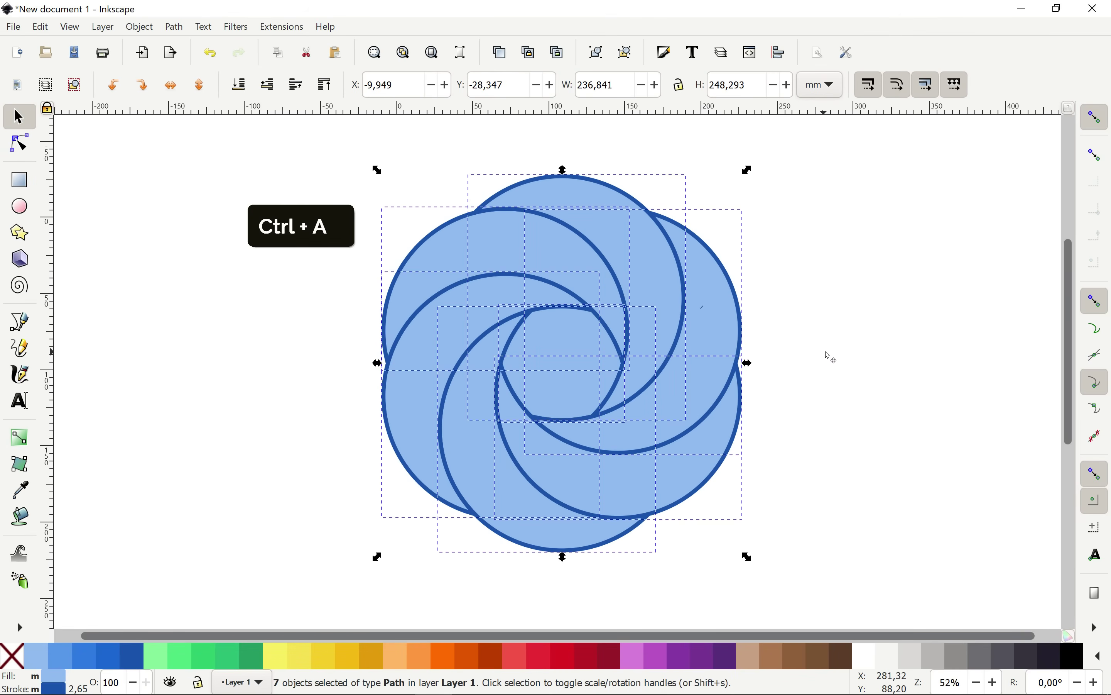
# Step: Copy all seven swirl paths and switch over to the PowerPoint desktop
pyautogui.click(21, 144)
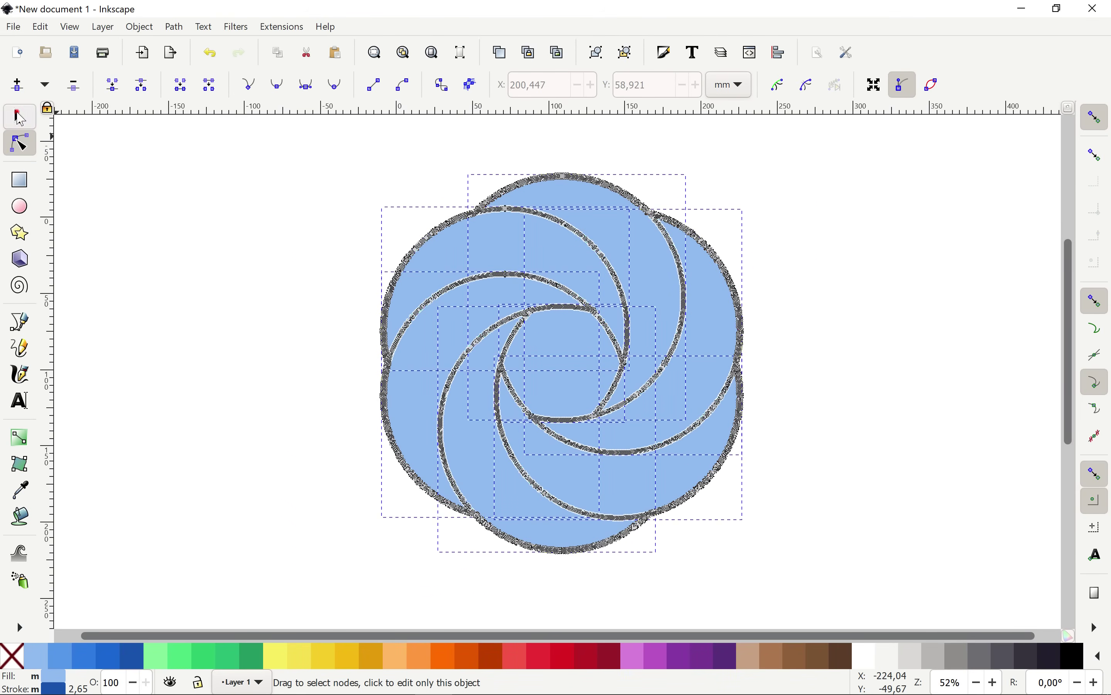
pyautogui.click(19, 117)
pyautogui.click(198, 257)
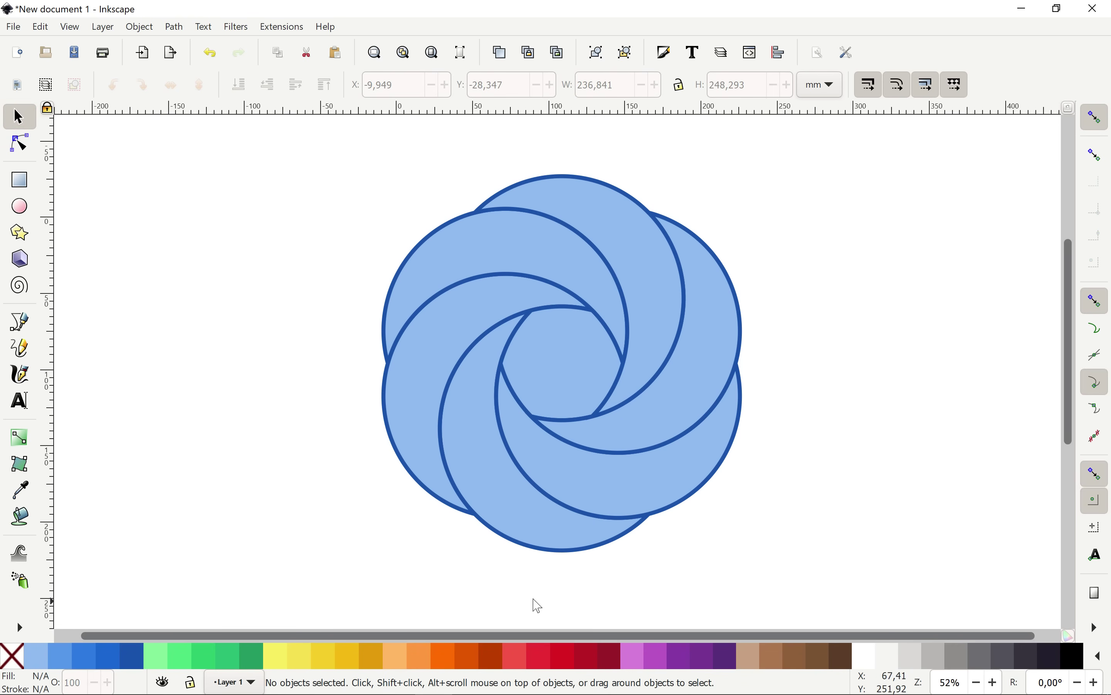
pyautogui.hotkey('ctrl', 'a')
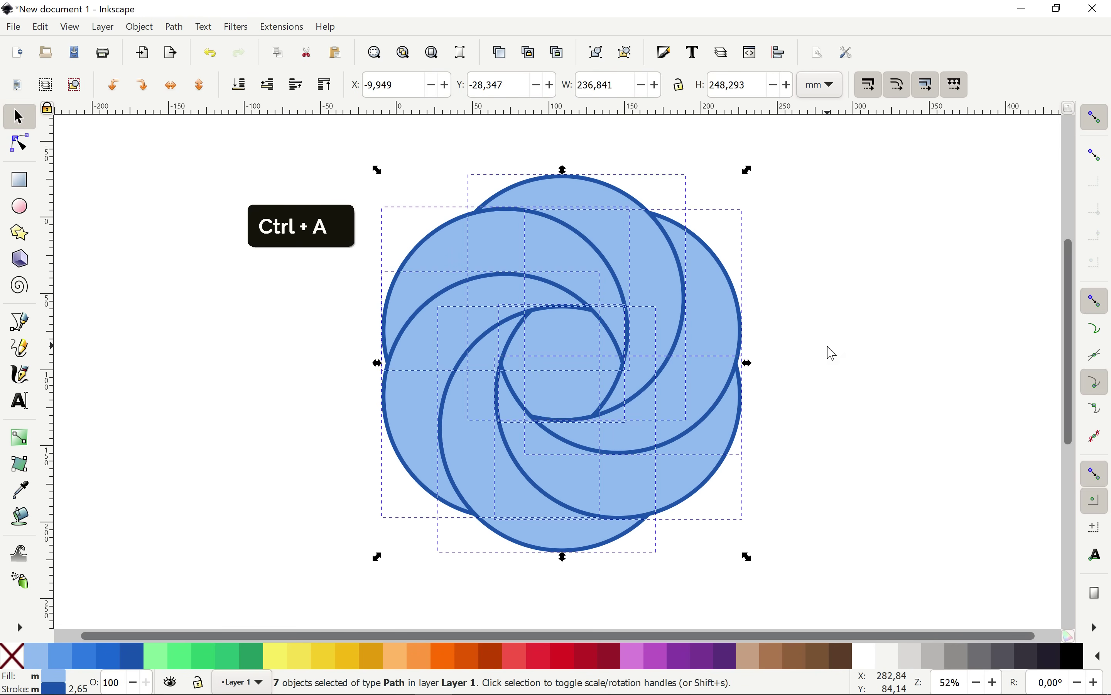
pyautogui.hotkey('ctrl', 'c')
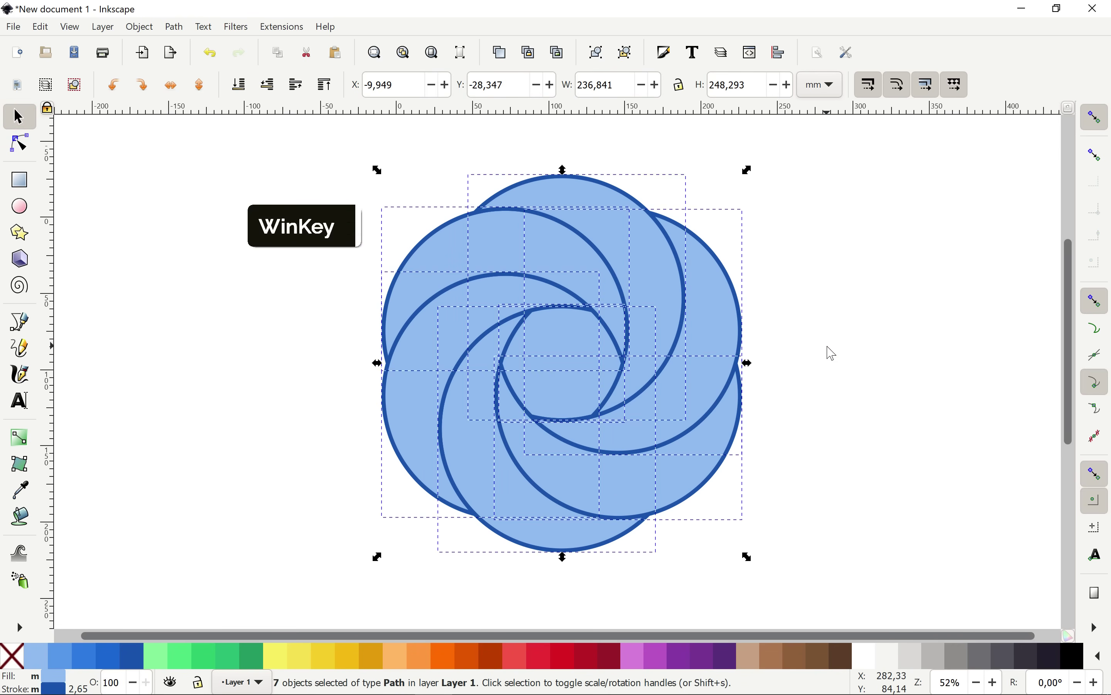
pyautogui.press('ctrl+super+Left')
# Step: Paste the swirl onto slide 6 and shrink it proportionally to 22.82 × 21.77 cm
pyautogui.click(141, 621)
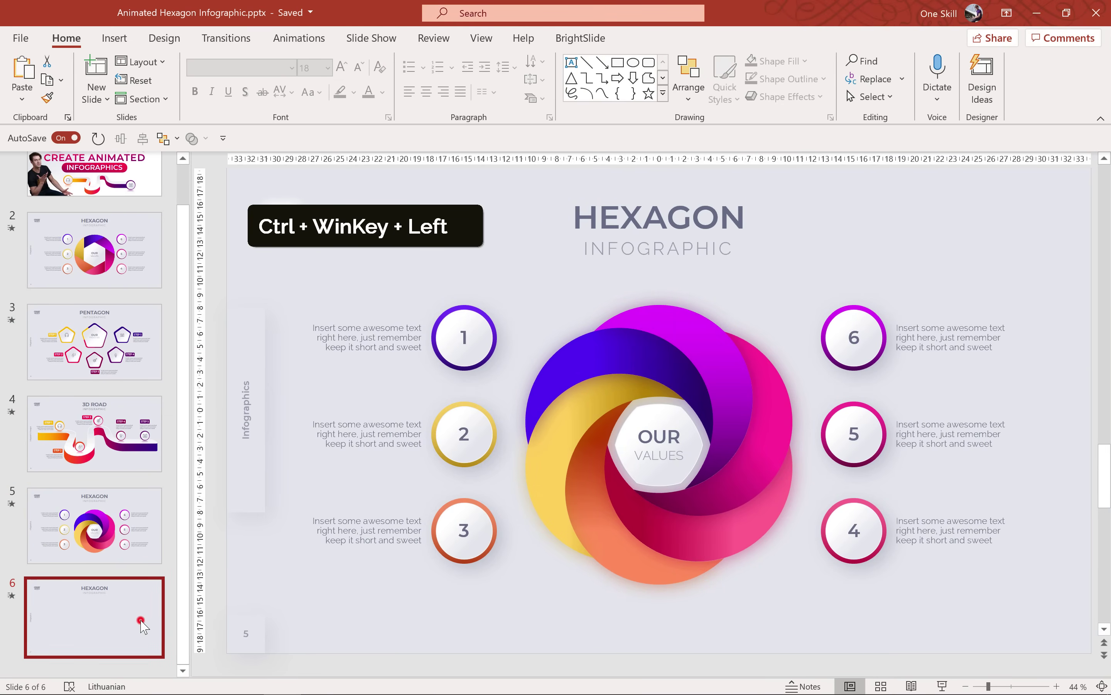
pyautogui.click(660, 441)
pyautogui.hotkey('ctrl', 'v')
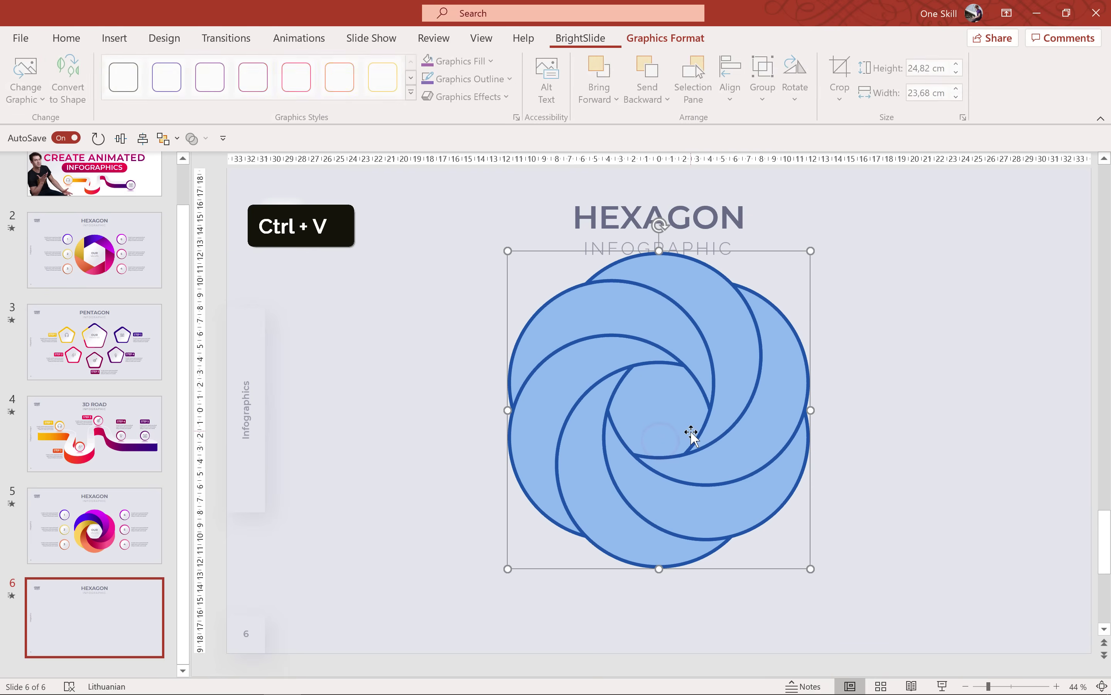
pyautogui.moveTo(717, 348); pyautogui.dragTo(718, 394)
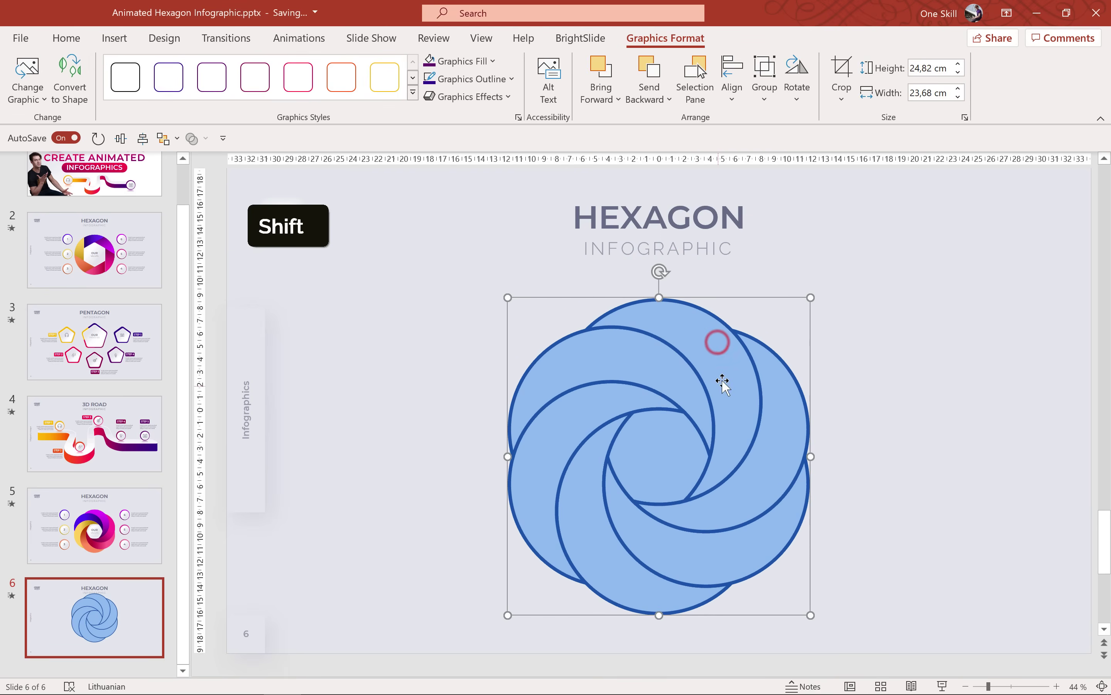
pyautogui.moveTo(811, 299); pyautogui.dragTo(799, 311)
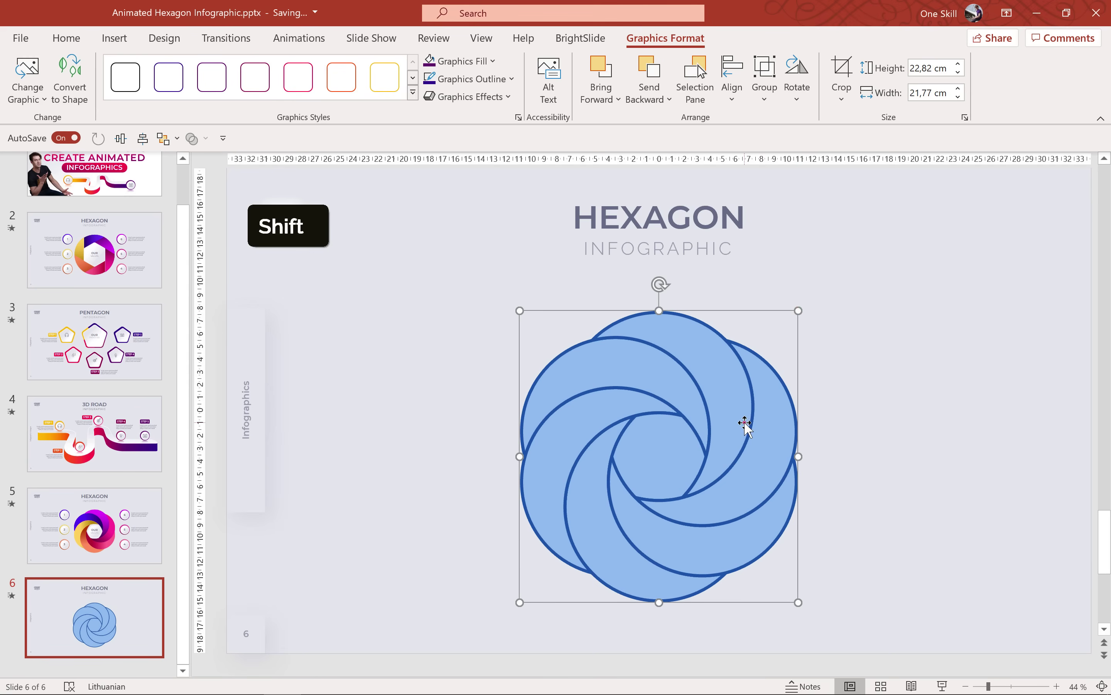
pyautogui.moveTo(744, 423); pyautogui.dragTo(746, 402)
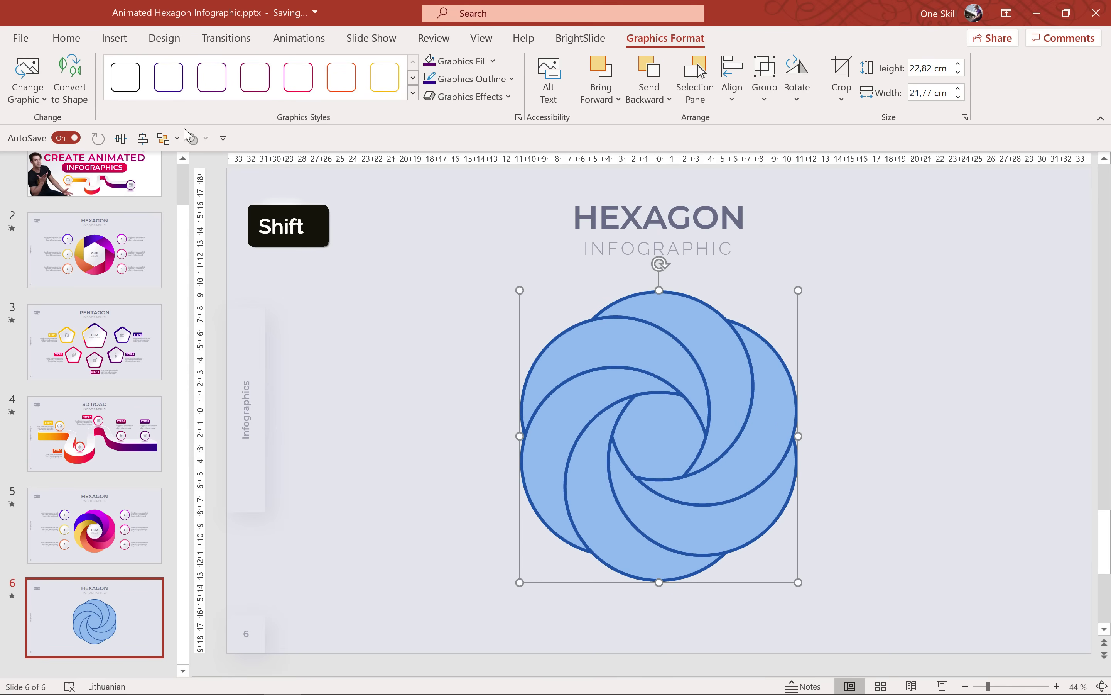
# Step: Convert the swirl to shapes and ungroup it, checking that pieces move independently
pyautogui.click(69, 75)
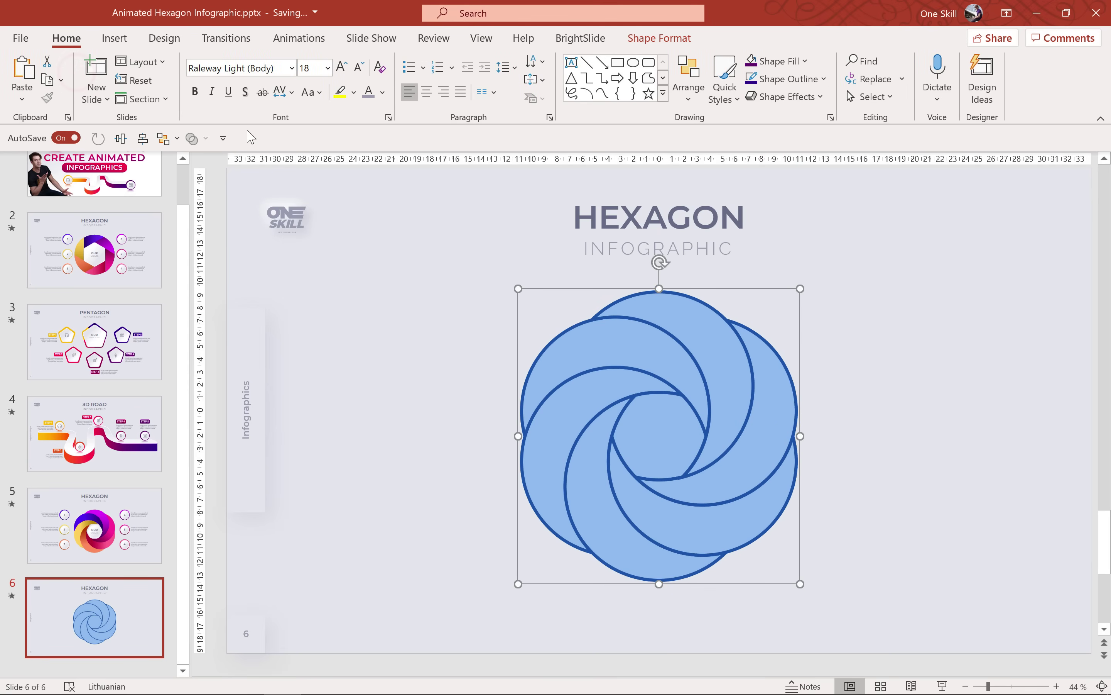
pyautogui.hotkey('ctrl', 'shift', 'g')
pyautogui.click(419, 374)
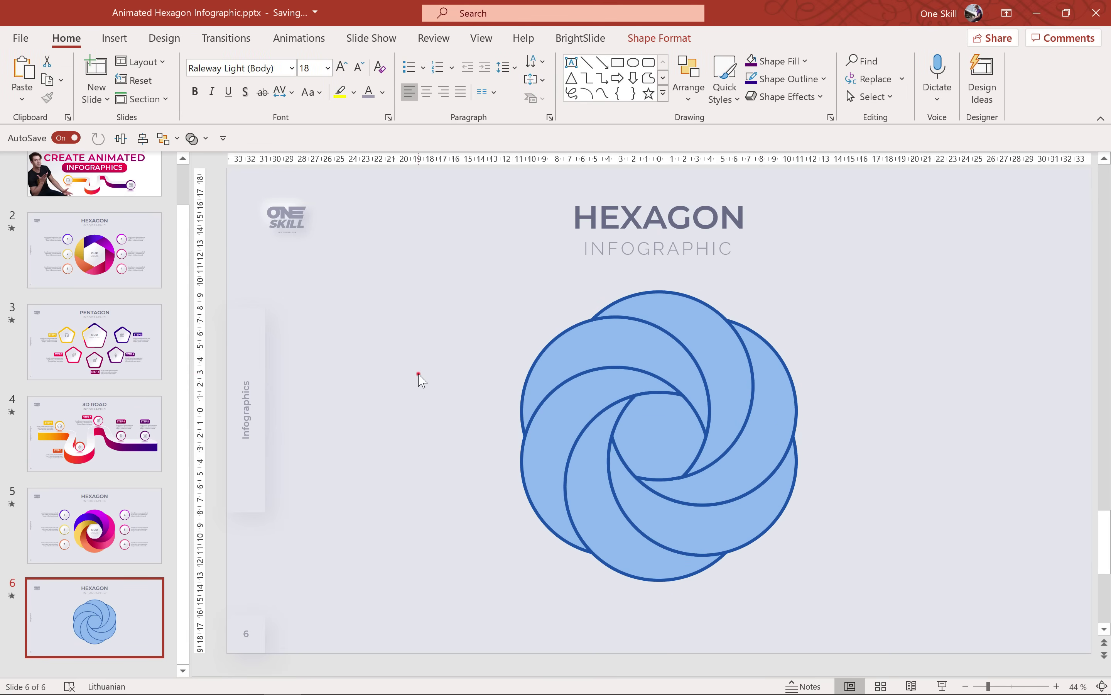
pyautogui.moveTo(777, 398); pyautogui.dragTo(832, 357)
pyautogui.hotkey('ctrl', 'z')
pyautogui.click(667, 420)
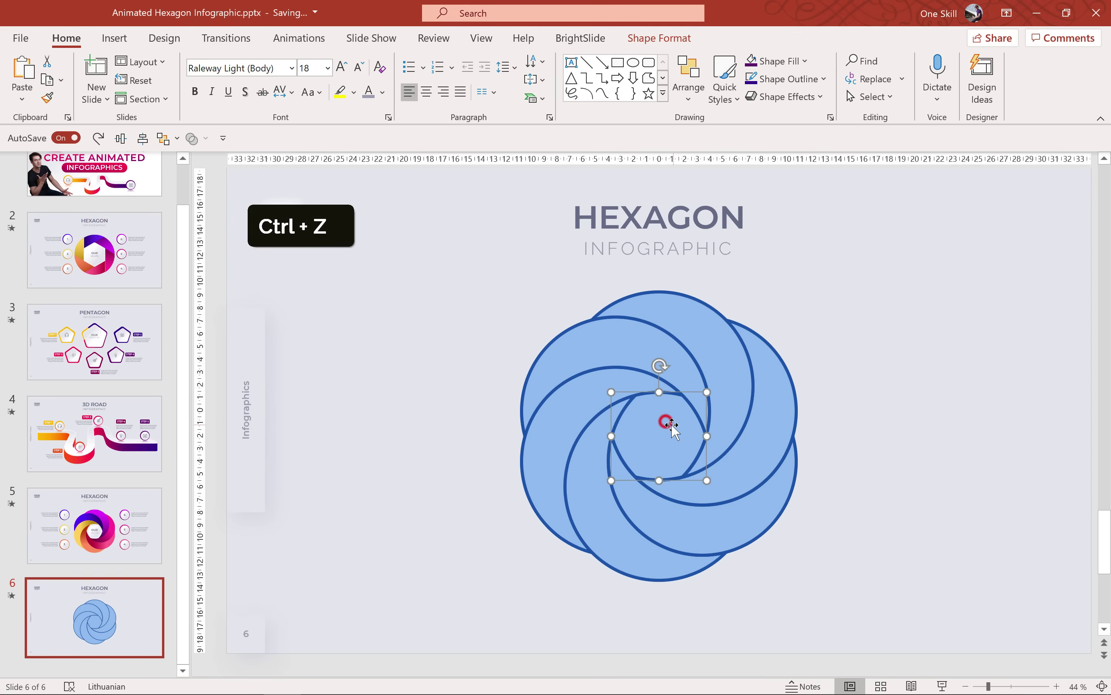
pyautogui.moveTo(666, 420); pyautogui.dragTo(575, 372)
pyautogui.hotkey('ctrl', 'z')
pyautogui.click(395, 387)
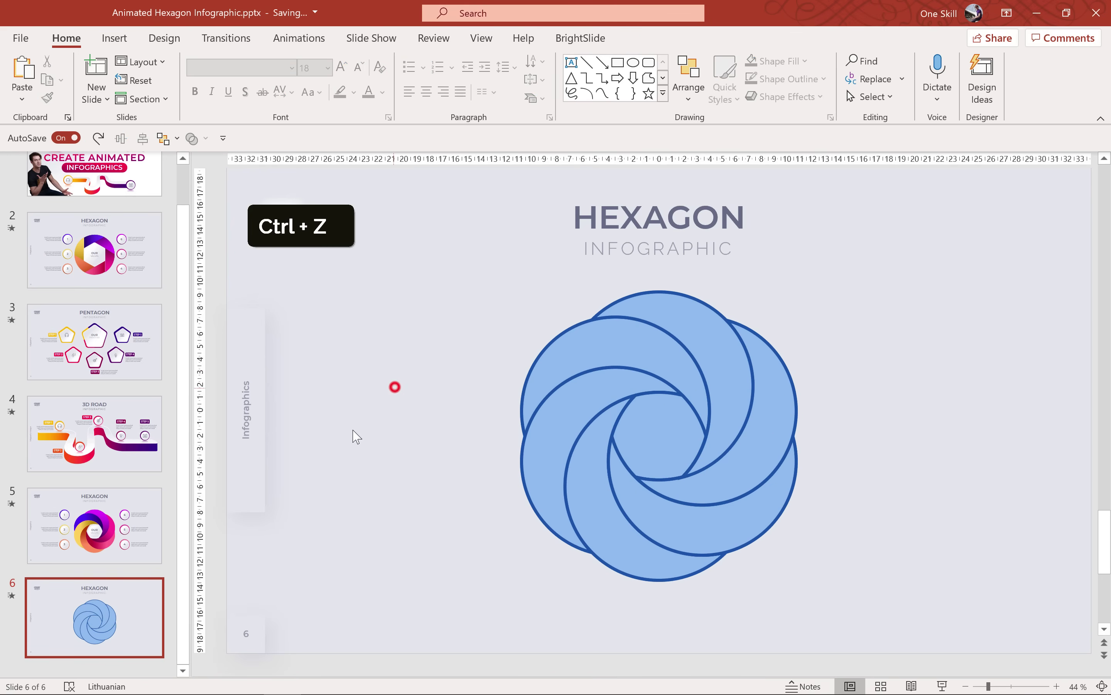
# Step: Copy the colourful swirl and OUR VALUES hexagon from slide 5
pyautogui.click(125, 565)
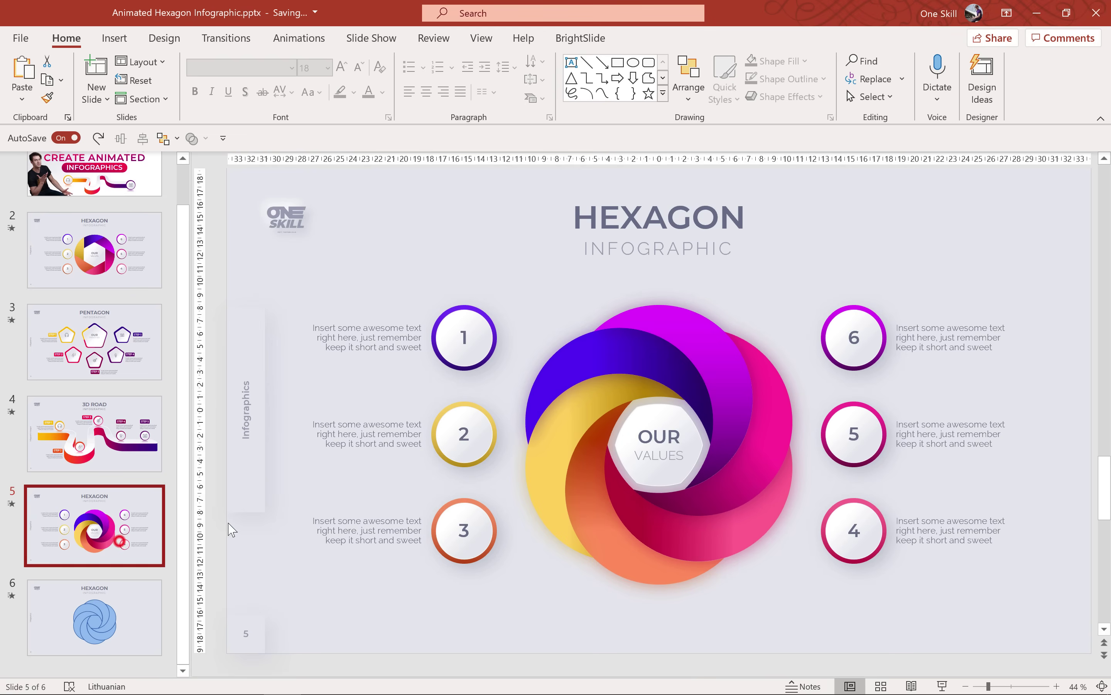
pyautogui.click(589, 365)
pyautogui.keyDown('shift'); pyautogui.click(672, 415); pyautogui.keyUp('shift')
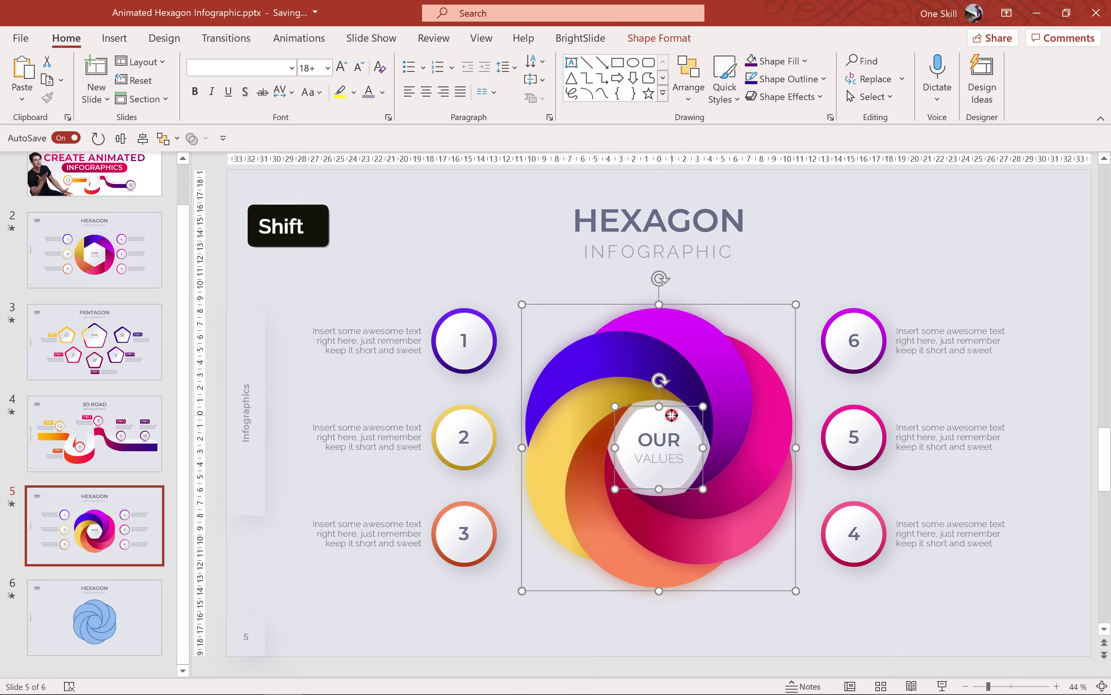
pyautogui.hotkey('ctrl', 'c')
pyautogui.click(98, 597)
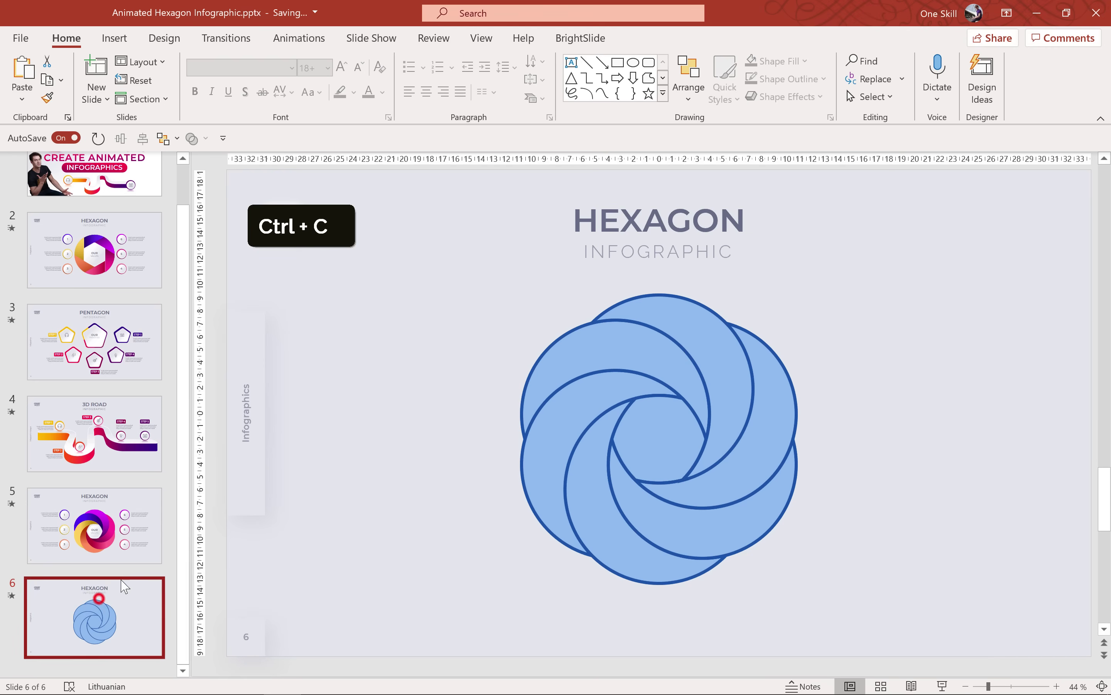
# Step: Paste the rosette on slide 6, move it top-left and shrink it proportionally
pyautogui.hotkey('ctrl', 'v')
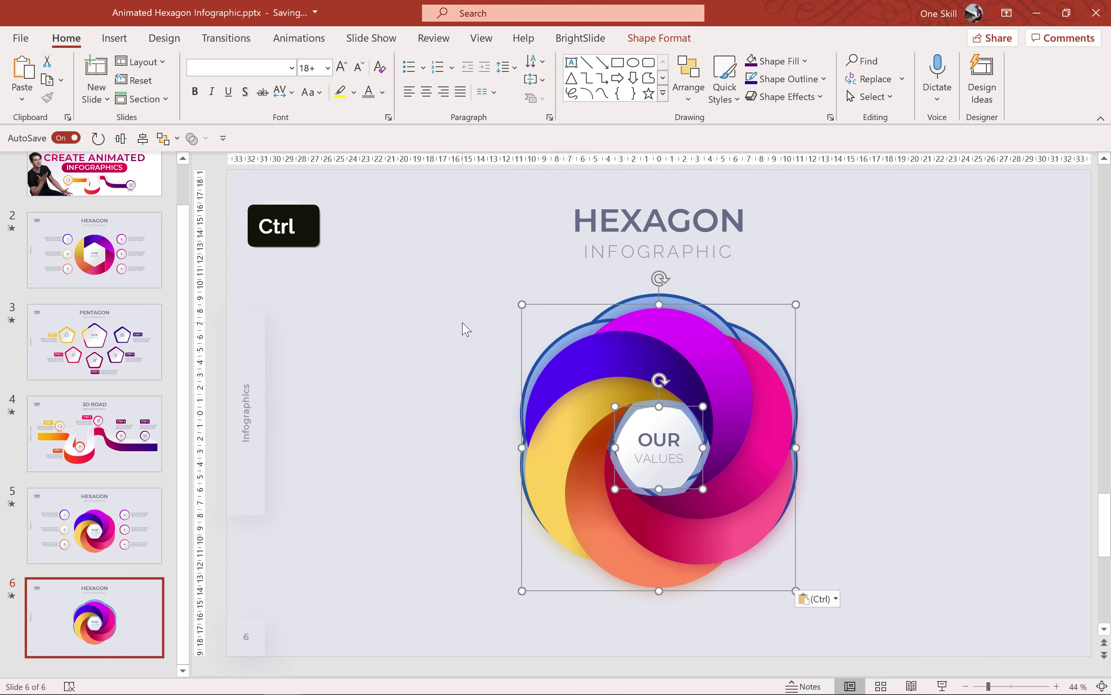
pyautogui.moveTo(697, 378); pyautogui.dragTo(483, 322)
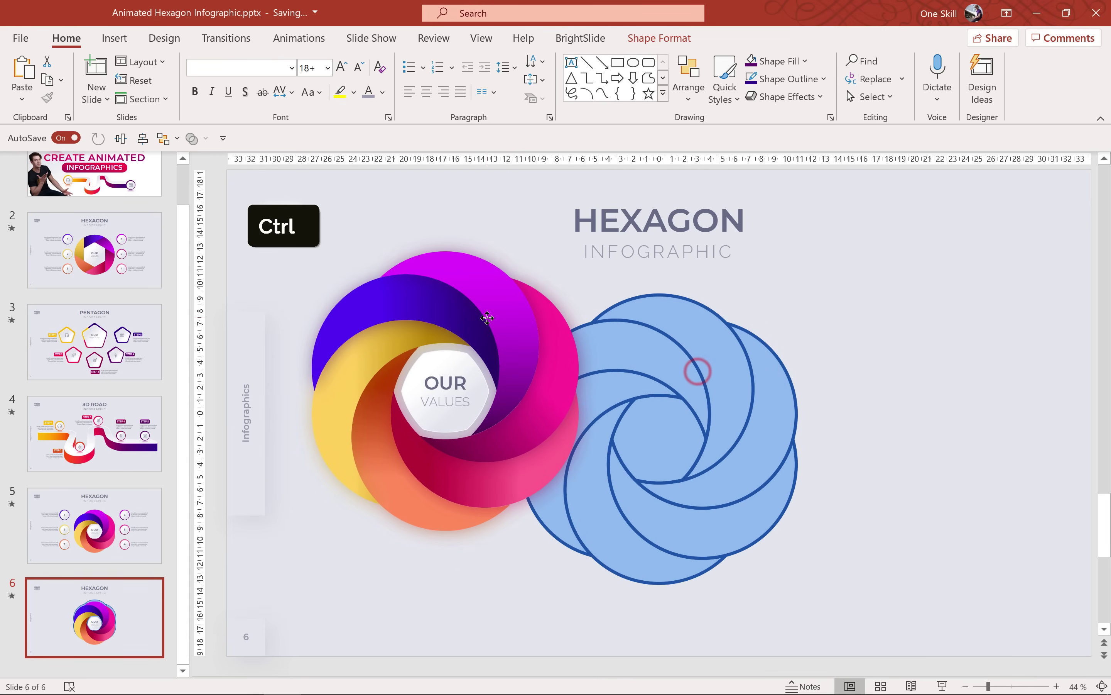
pyautogui.moveTo(582, 248); pyautogui.dragTo(460, 277)
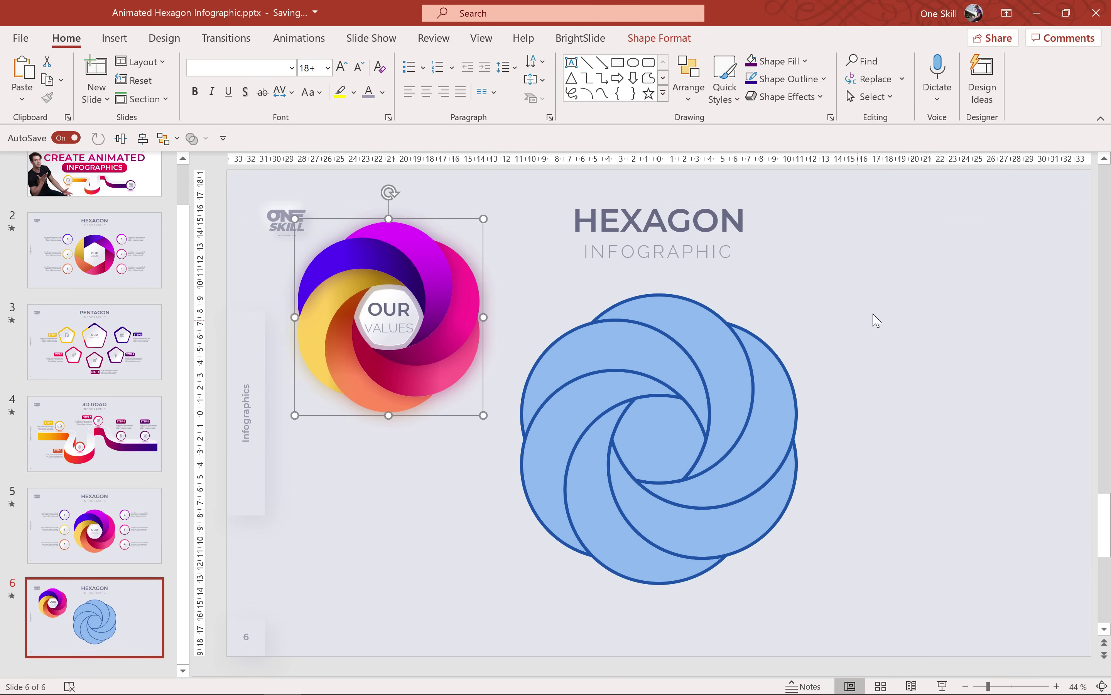
pyautogui.click(876, 311)
# Step: Ungroup the pasted rosette into separate shapes
pyautogui.click(447, 260)
pyautogui.rightClick(449, 261)
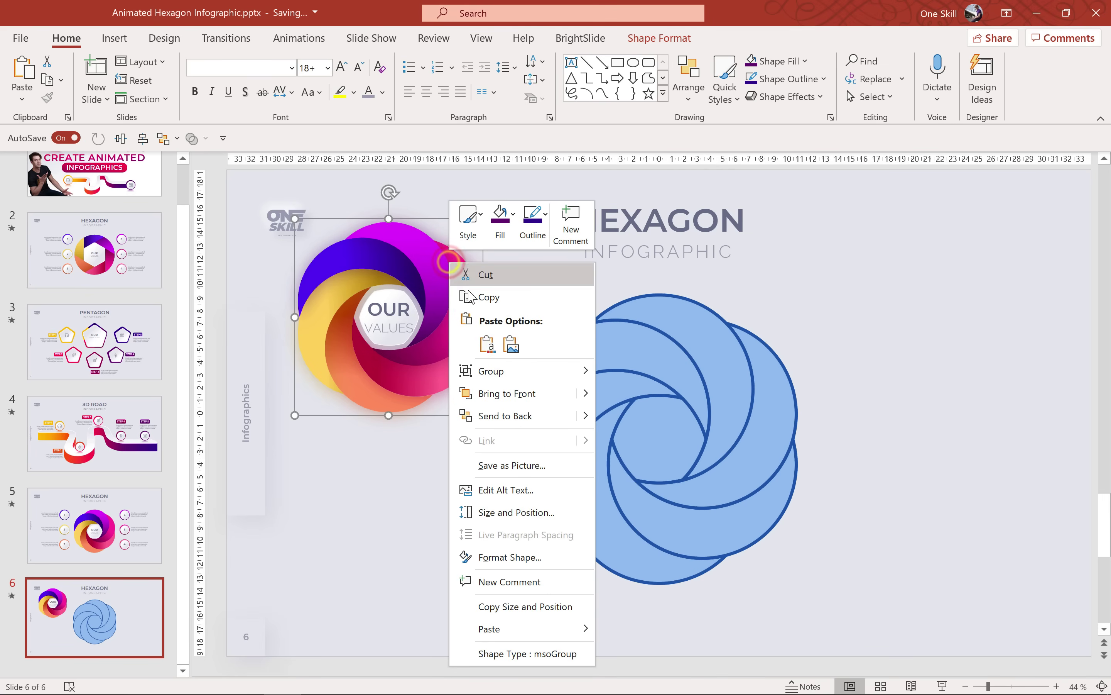
pyautogui.moveTo(505, 371)
pyautogui.click(643, 419)
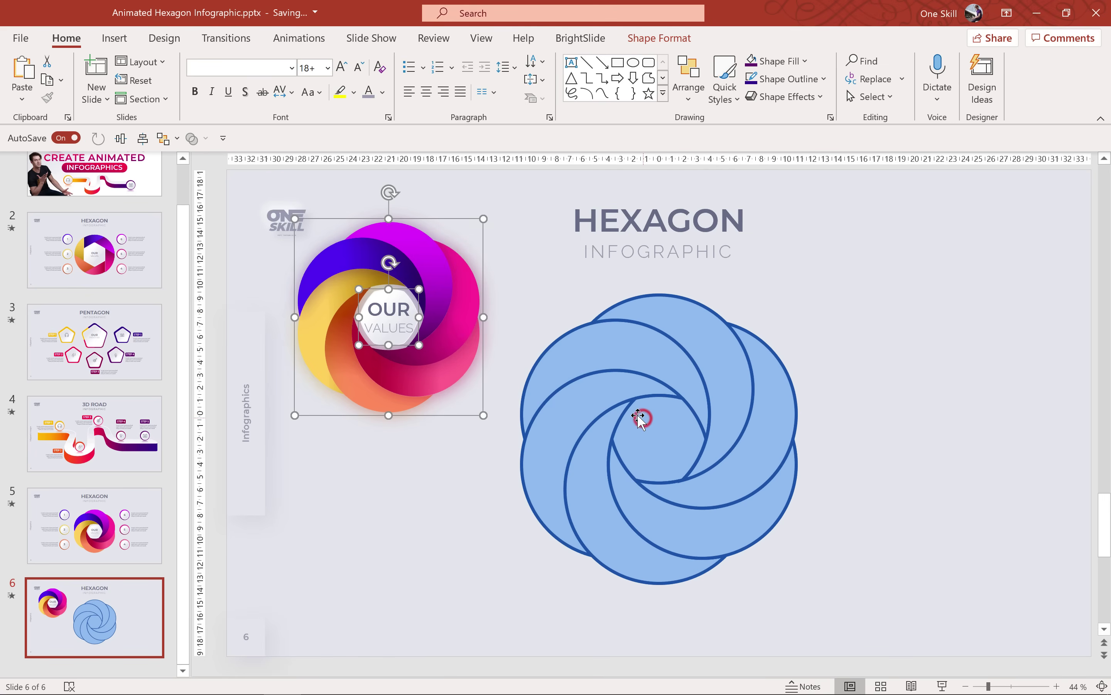
pyautogui.click(389, 495)
pyautogui.click(441, 282)
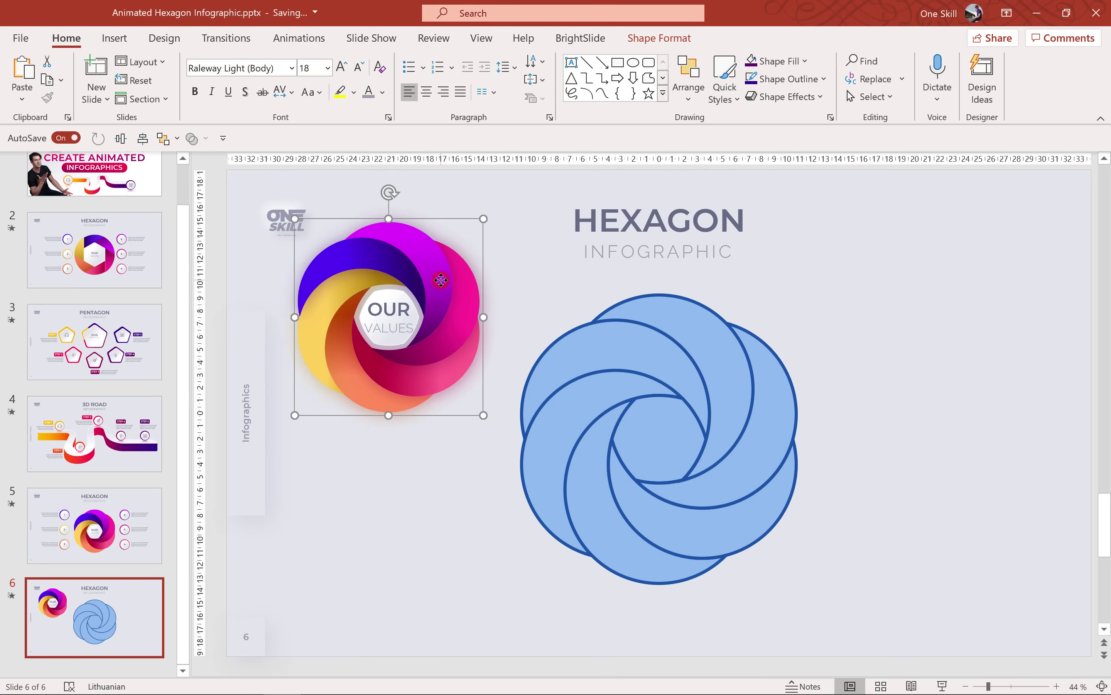
pyautogui.hotkey('ctrl', 'shift', 'g')
pyautogui.click(392, 448)
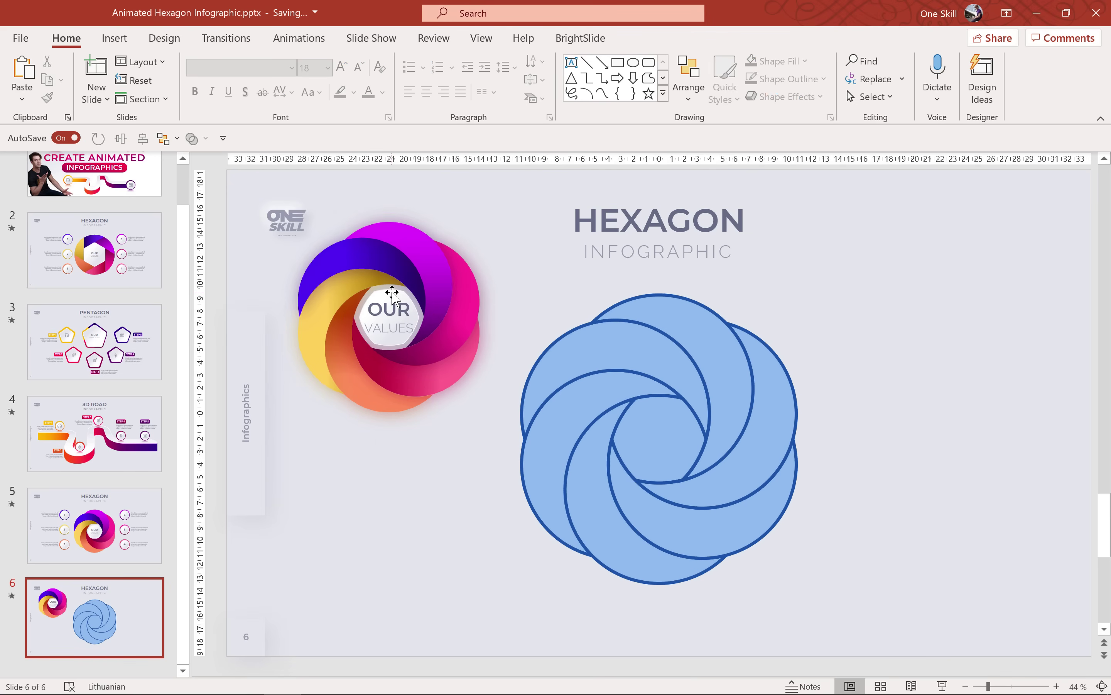
# Step: Copy the OUR VALUES hexagon's white formatting onto the blue rosette's centre piece
pyautogui.click(393, 294)
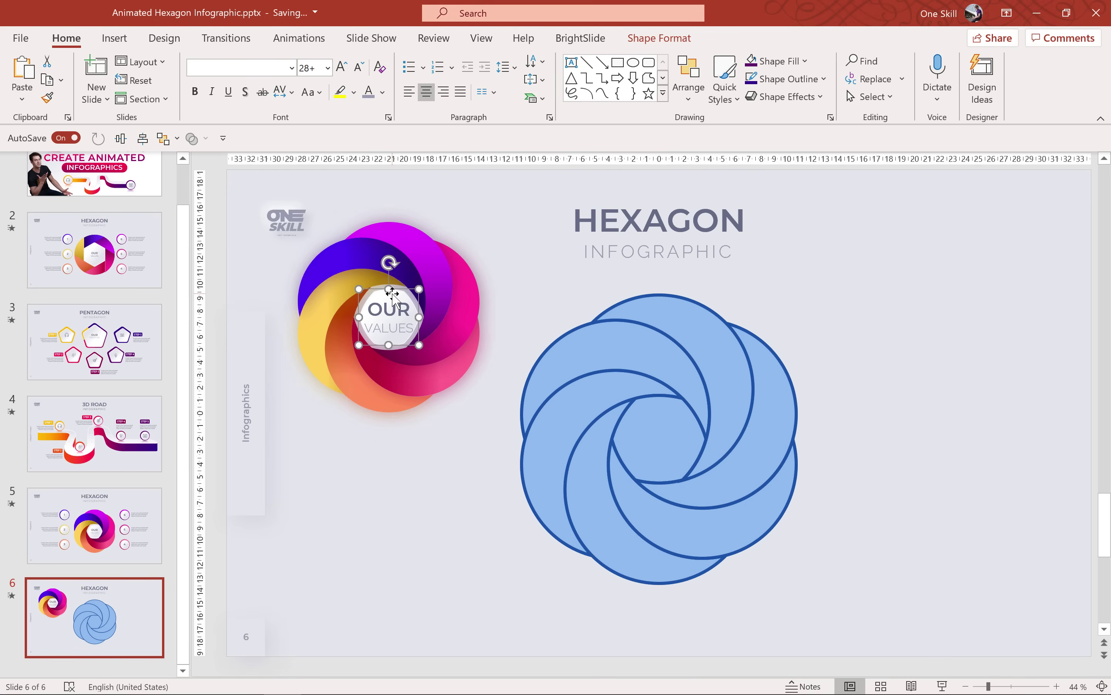
pyautogui.hotkey('ctrl', 'shift', 'c')
pyautogui.click(663, 421)
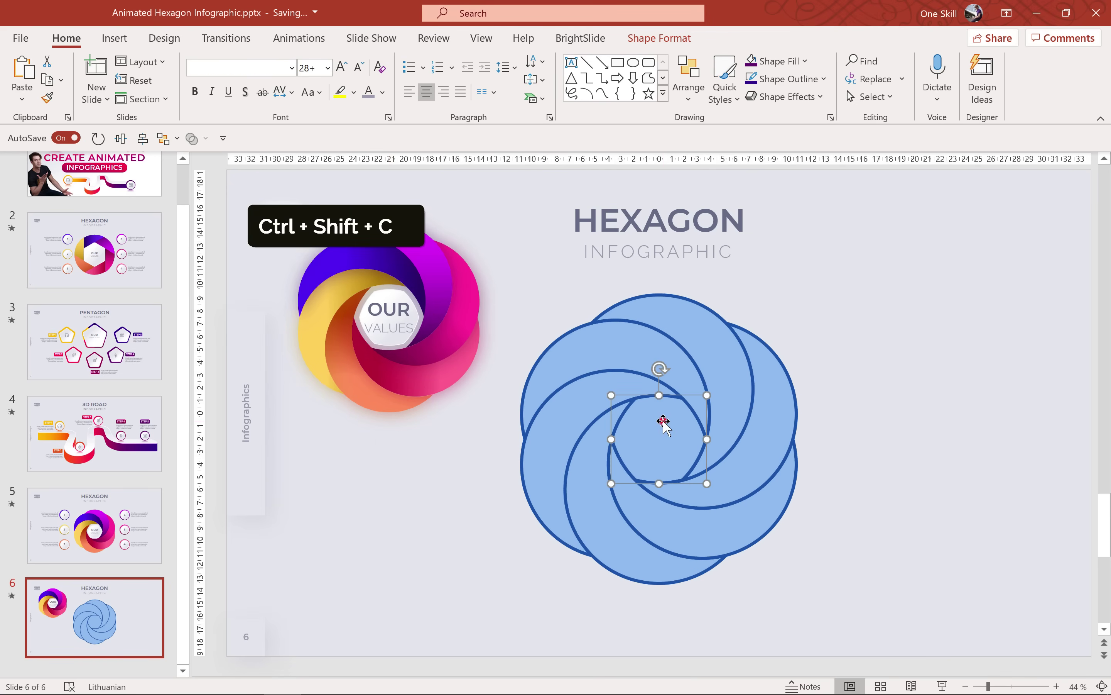
pyautogui.hotkey('ctrl', 'shift', 'v')
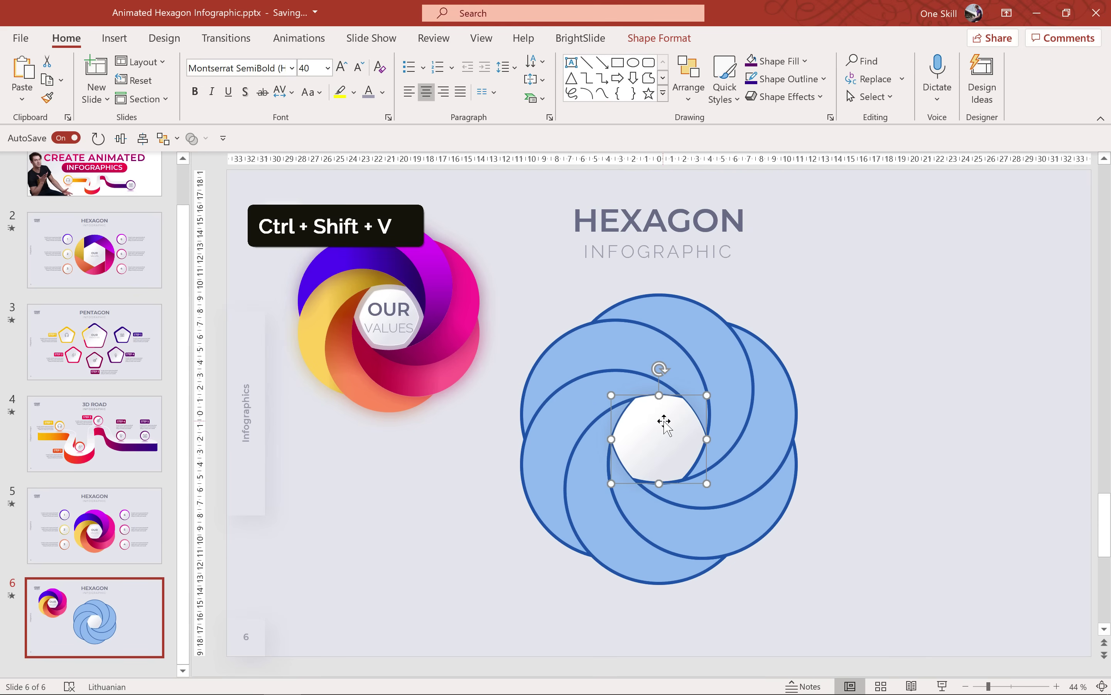
pyautogui.rightClick(667, 423)
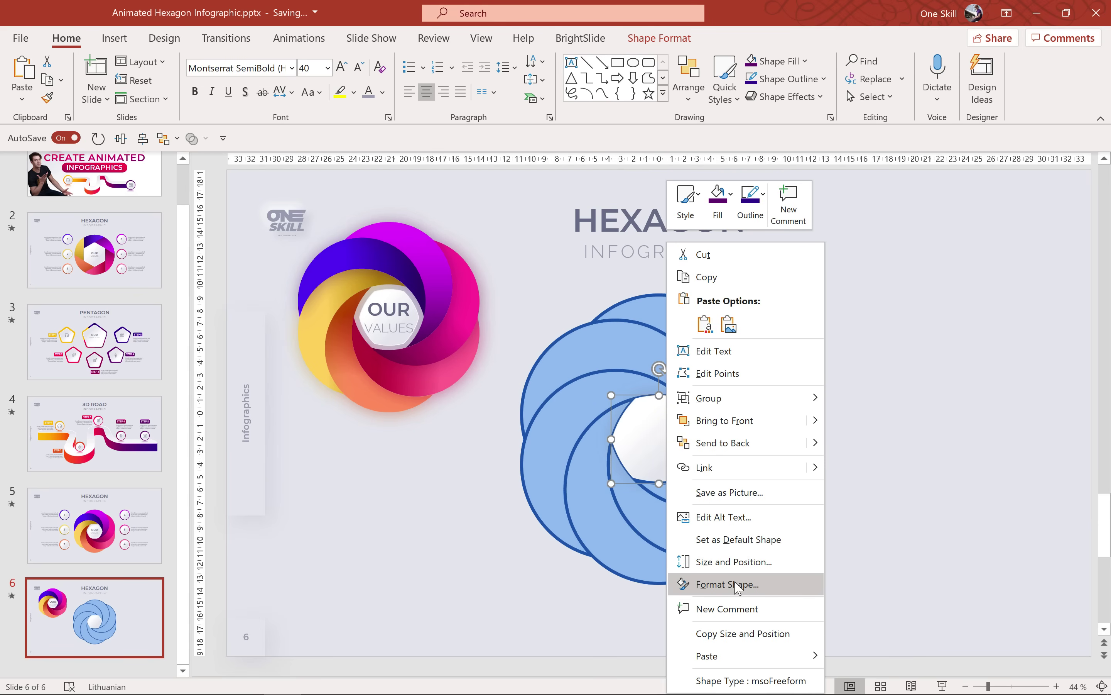
pyautogui.click(731, 585)
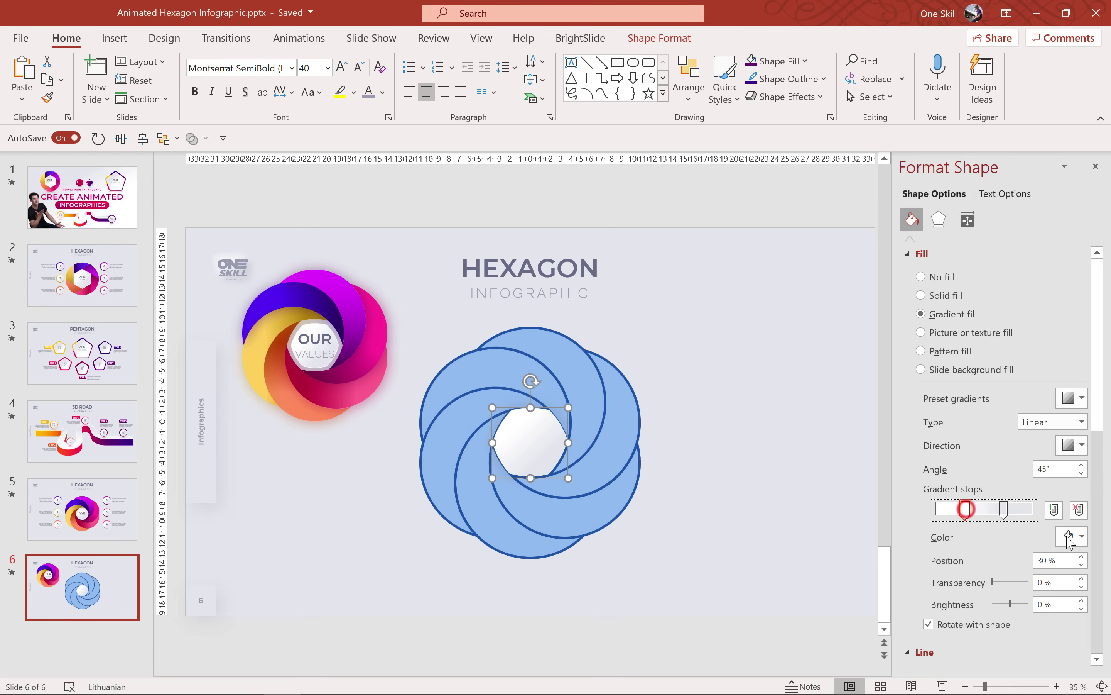
pyautogui.click(1073, 536)
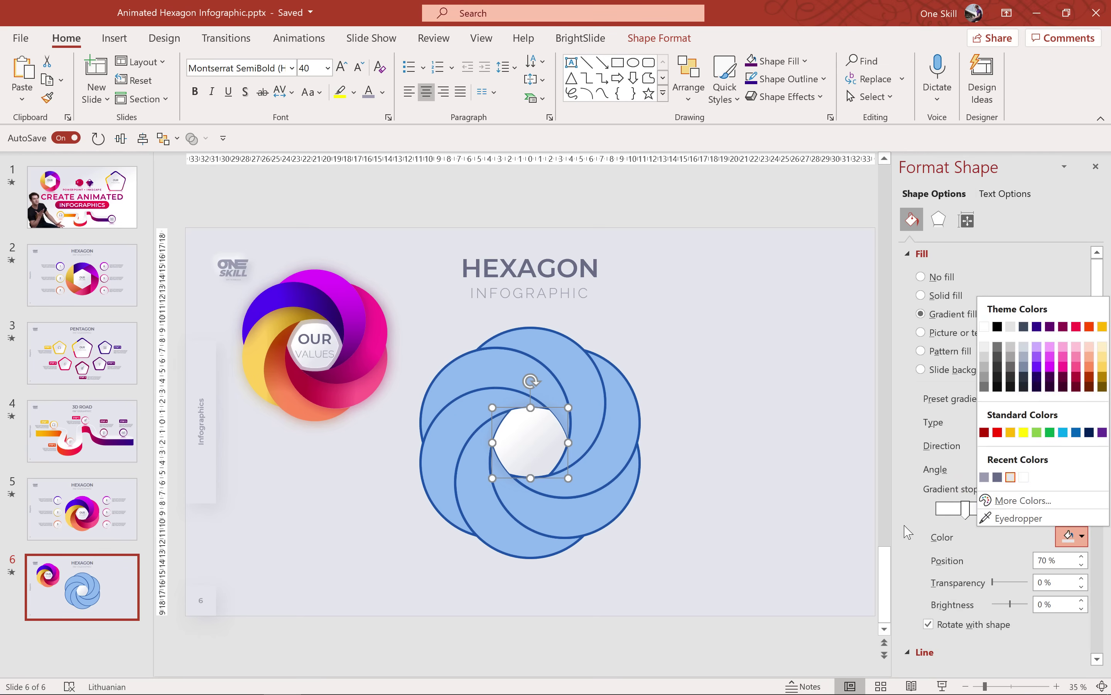
# Step: Shrink the white centre hexagon around its middle
pyautogui.click(774, 437)
pyautogui.click(546, 434)
pyautogui.scroll(3, 541, 435)
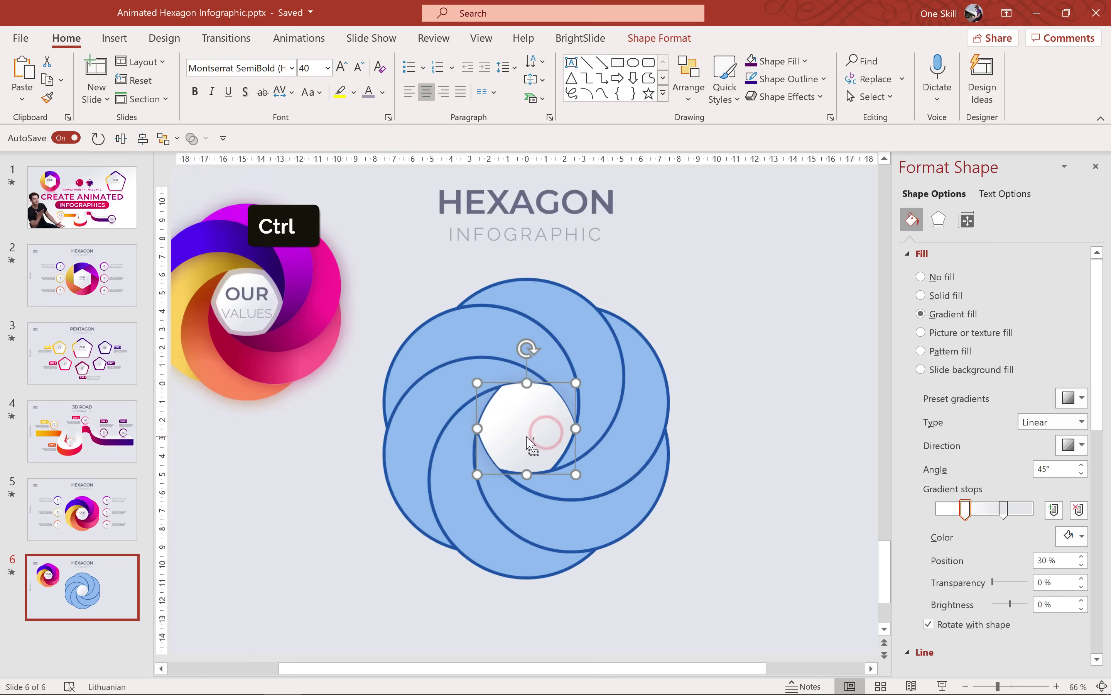
pyautogui.scroll(1, 531, 444)
pyautogui.moveTo(603, 343); pyautogui.dragTo(592, 356)
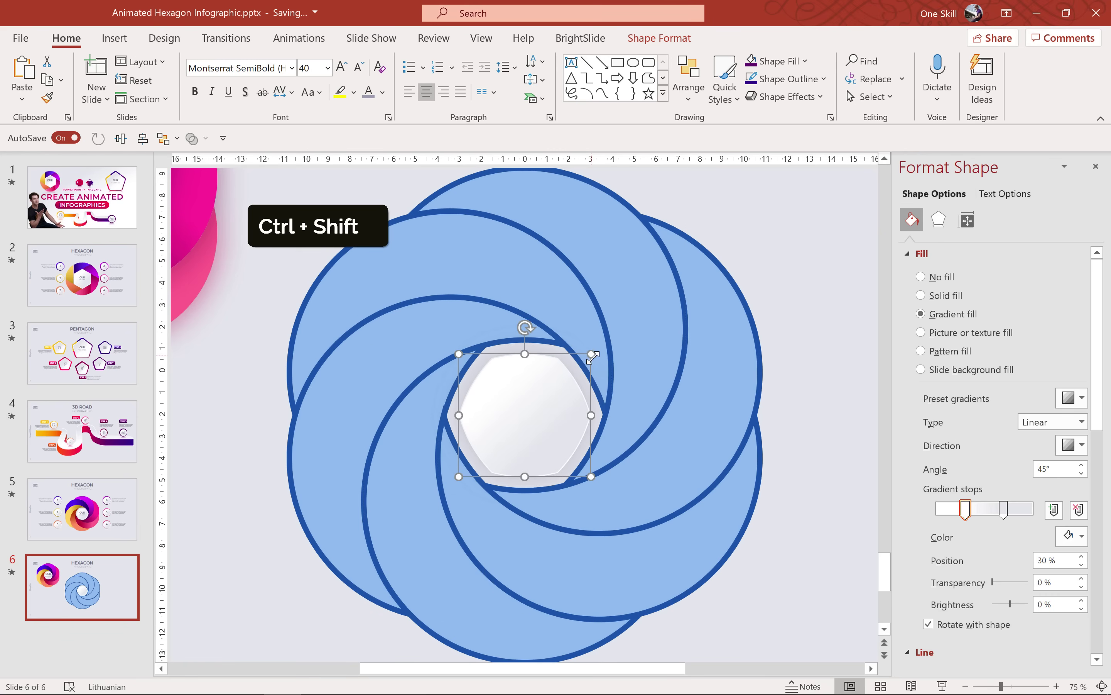
pyautogui.click(768, 274)
pyautogui.scroll(-3, 641, 379)
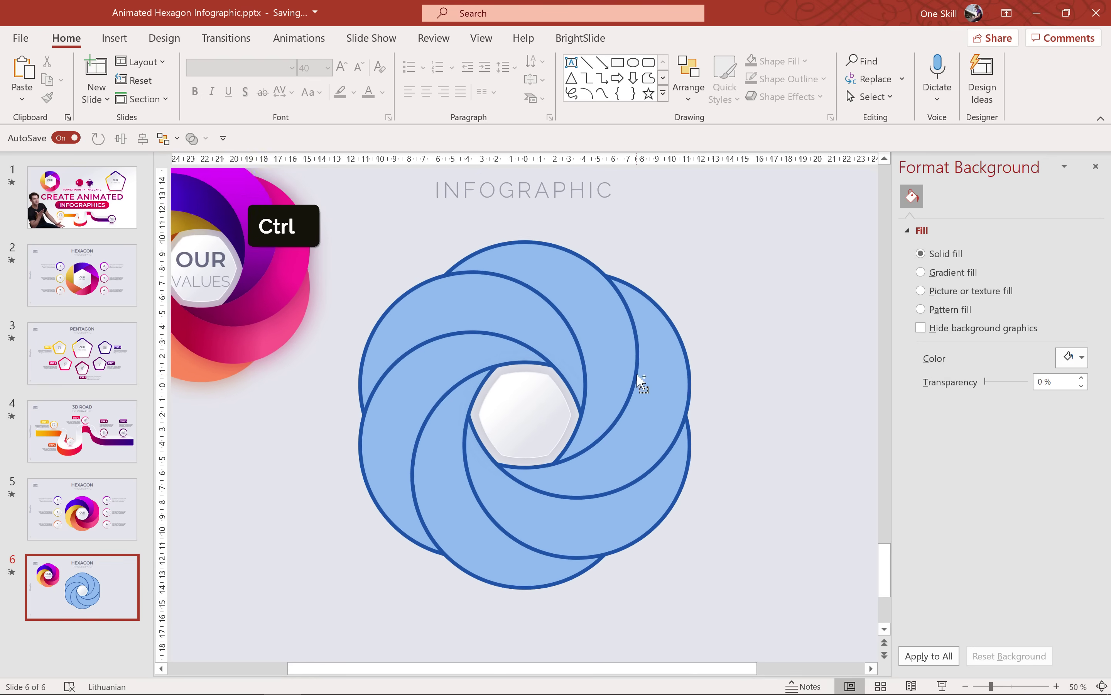
pyautogui.click(1101, 686)
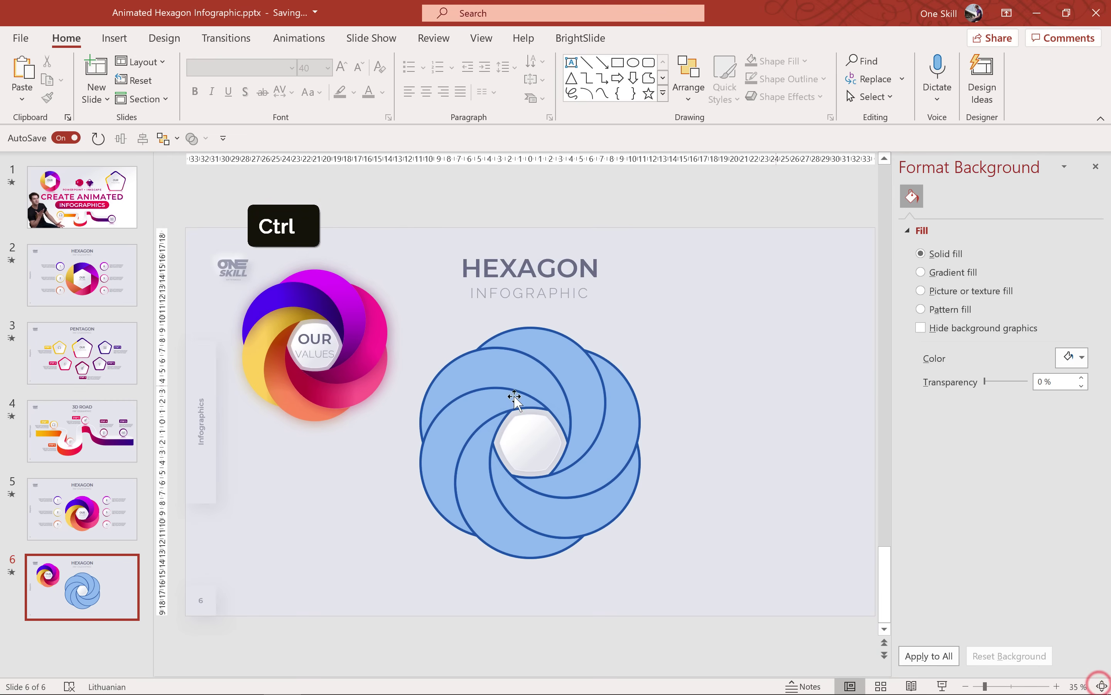
pyautogui.click(551, 436)
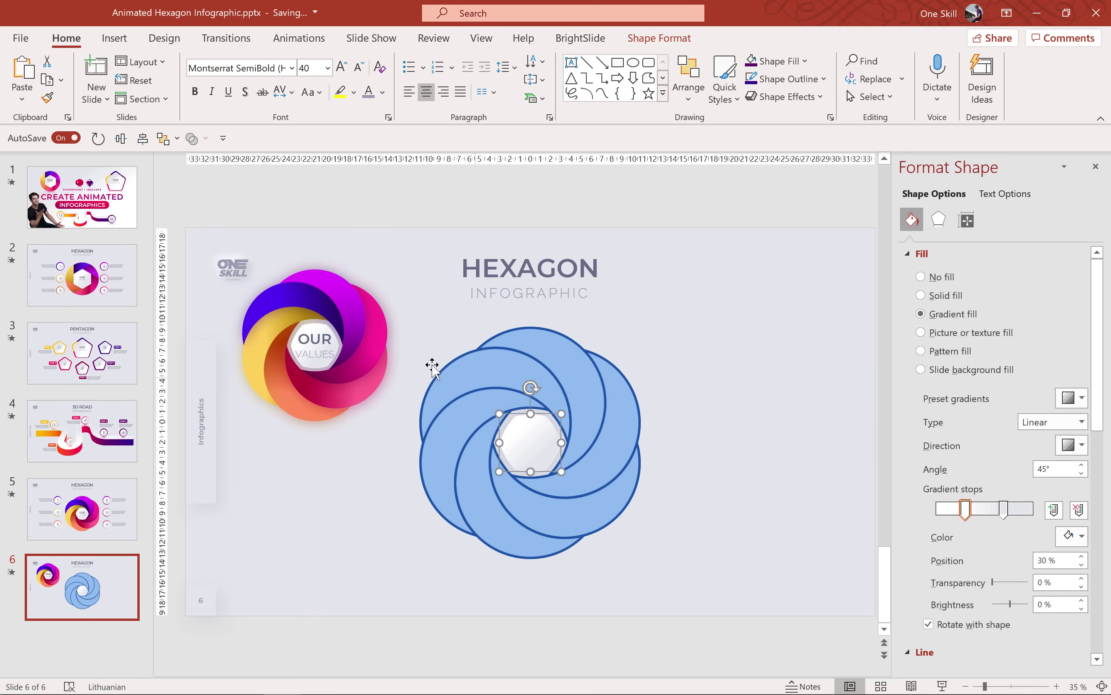
# Step: Give the upper-left blue petal the purple gradient and the top petal the magenta one
pyautogui.click(288, 296)
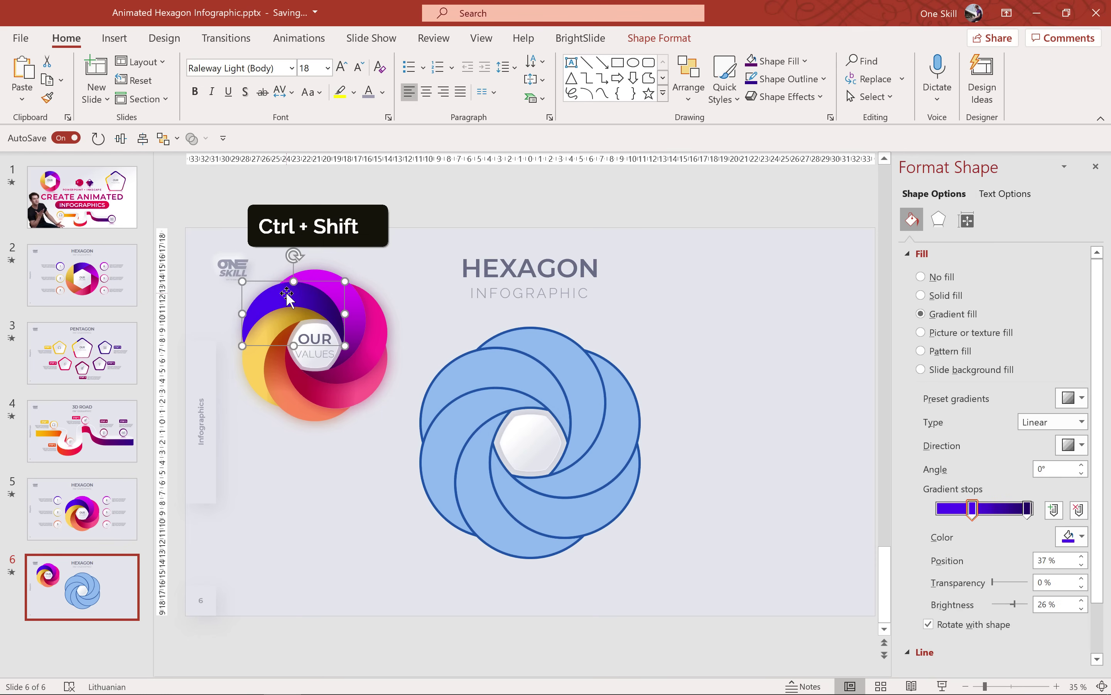
pyautogui.hotkey('ctrl', 'shift', 'c')
pyautogui.click(491, 365)
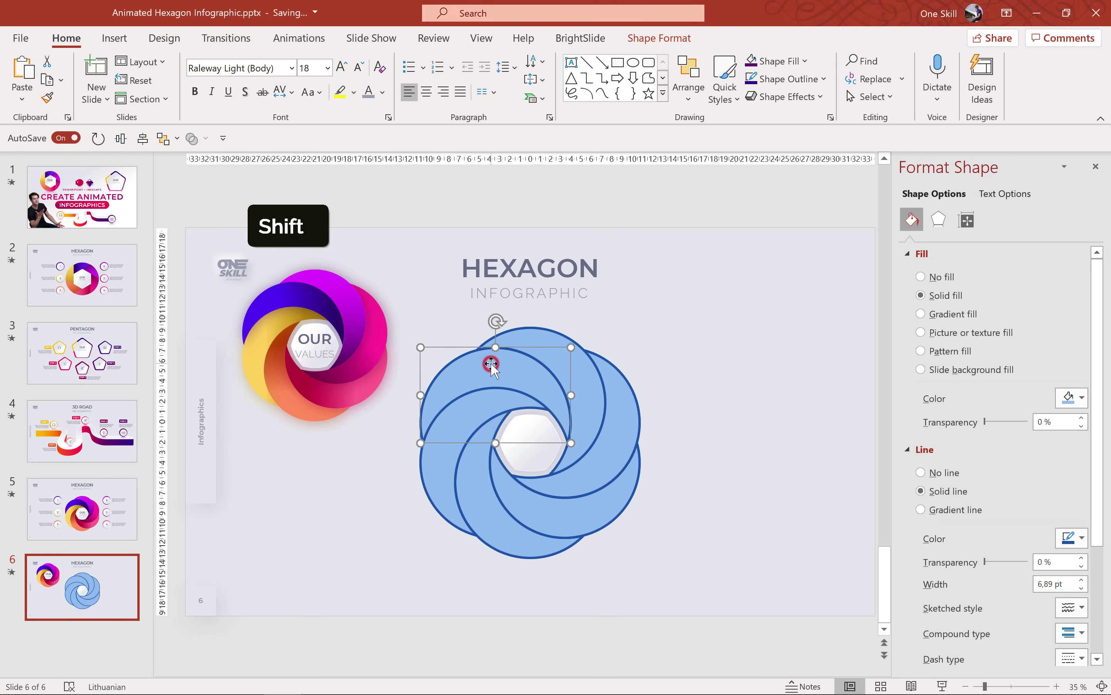
pyautogui.hotkey('ctrl', 'shift', 'v')
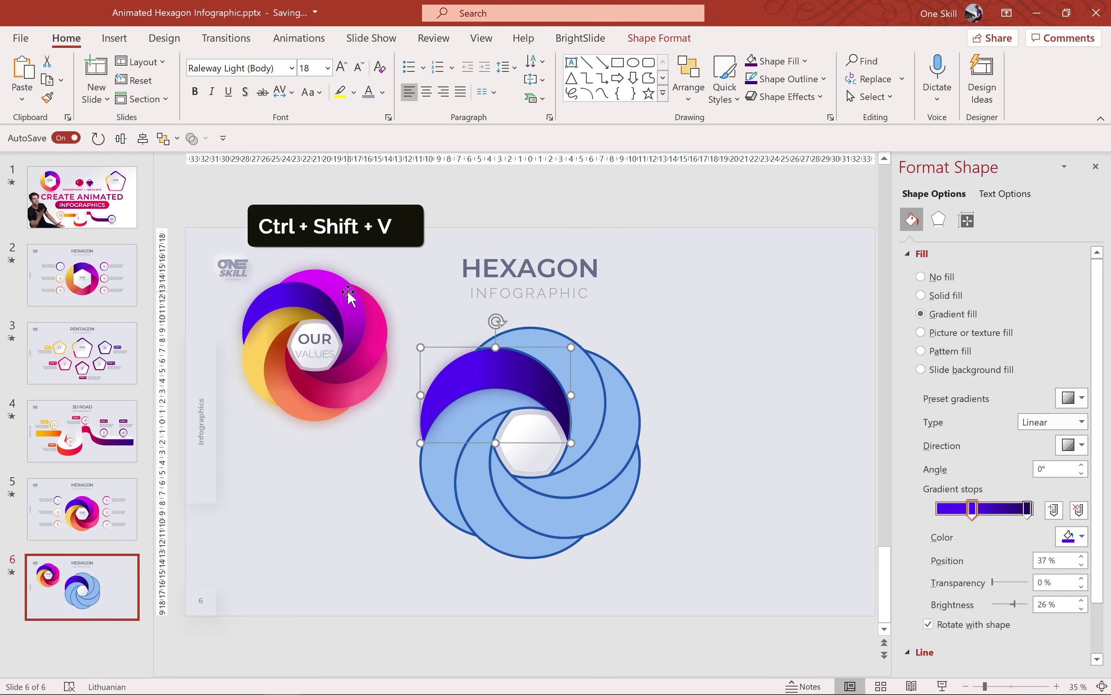
pyautogui.click(348, 294)
pyautogui.hotkey('ctrl', 'shift', 'c')
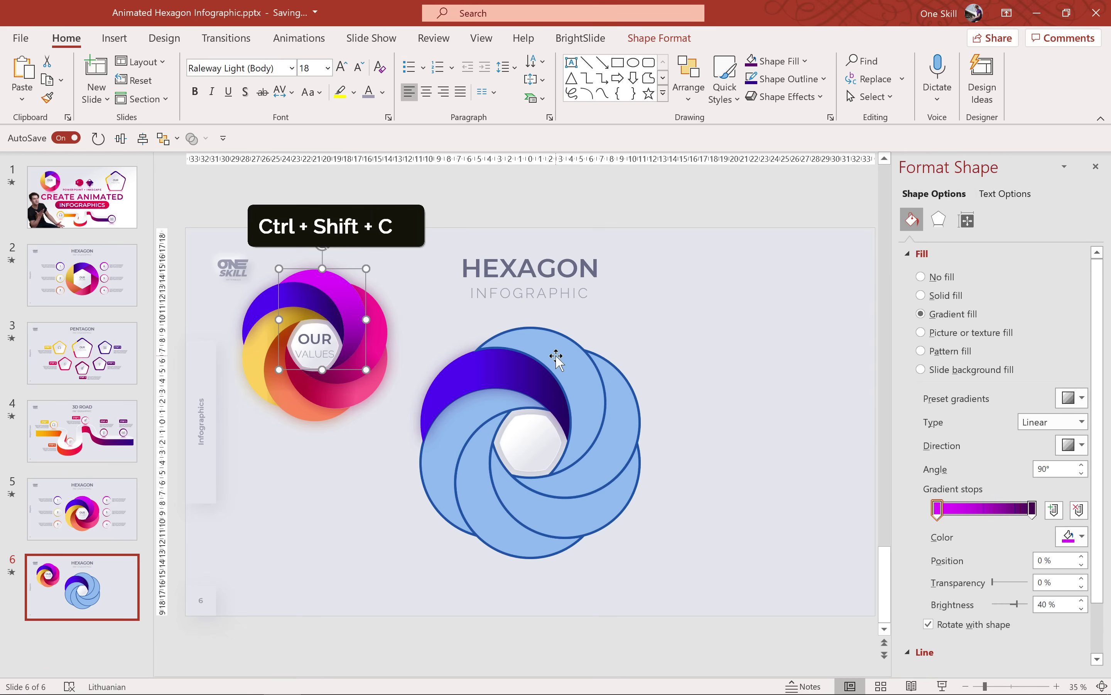
pyautogui.click(566, 351)
pyautogui.hotkey('ctrl', 'shift', 'v')
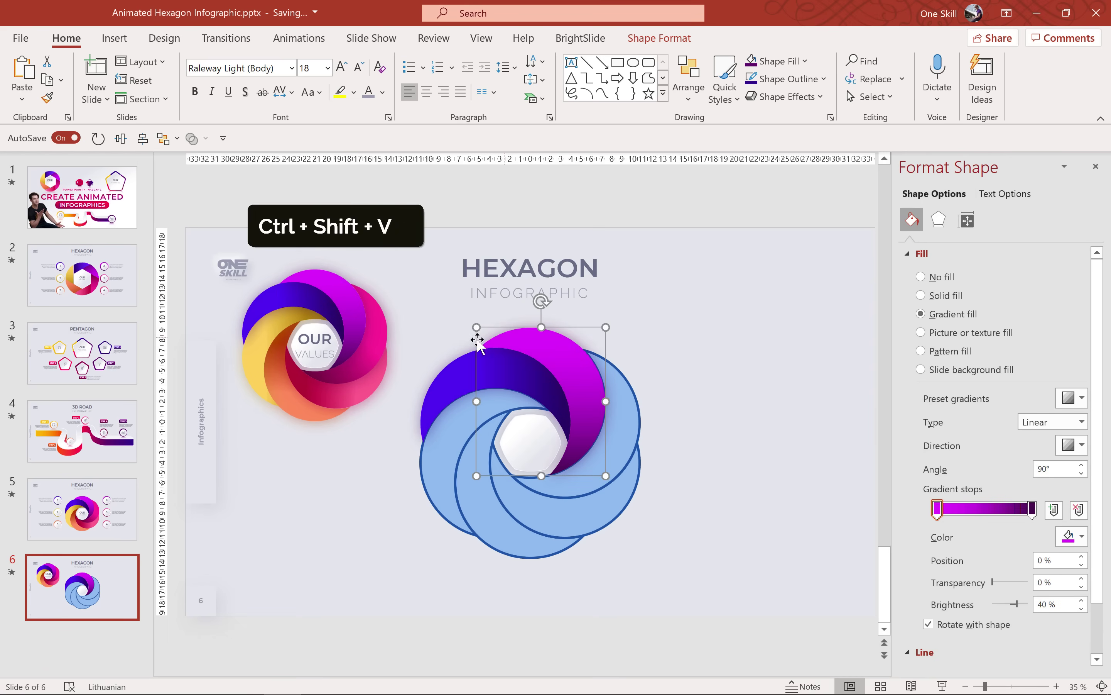
# Step: Copy the pink, red and yellow gradients onto the right, lower-right and lower-left petals
pyautogui.click(379, 324)
pyautogui.hotkey('ctrl', 'shift', 'c')
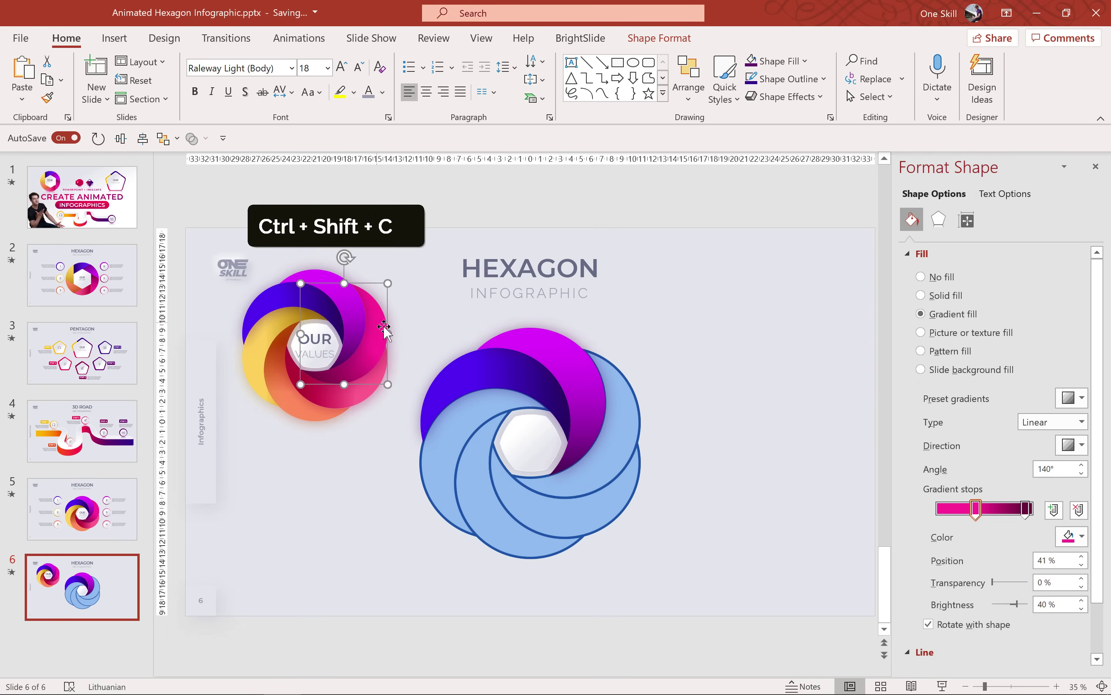
pyautogui.click(633, 415)
pyautogui.hotkey('ctrl', 'shift', 'v')
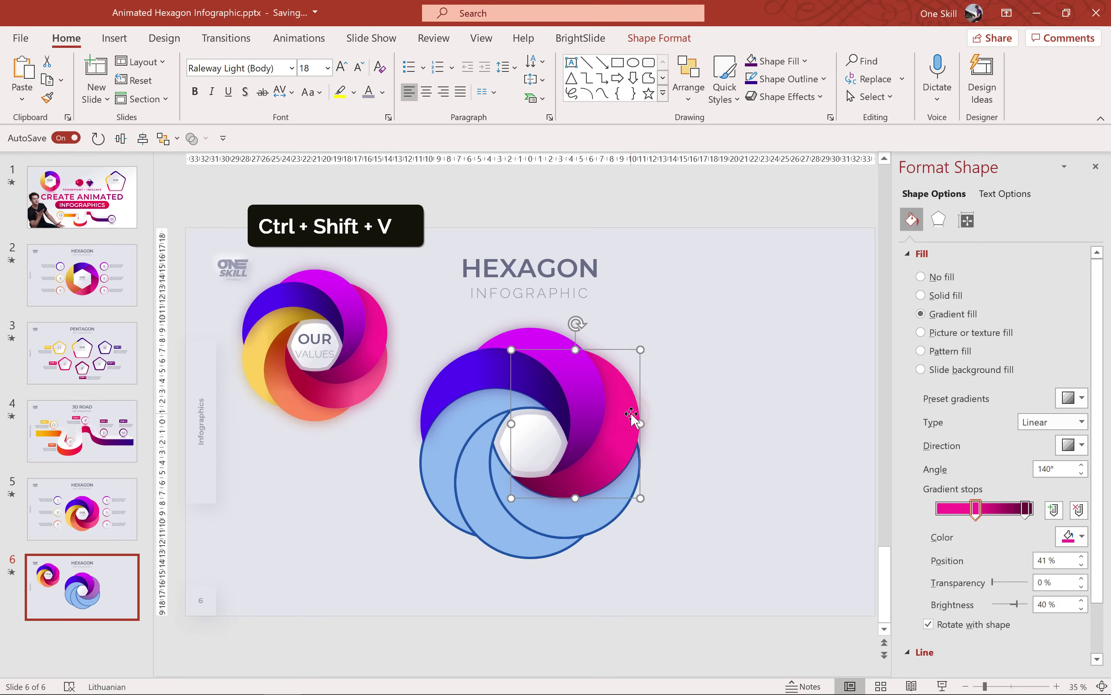
pyautogui.click(375, 390)
pyautogui.hotkey('ctrl', 'shift', 'c')
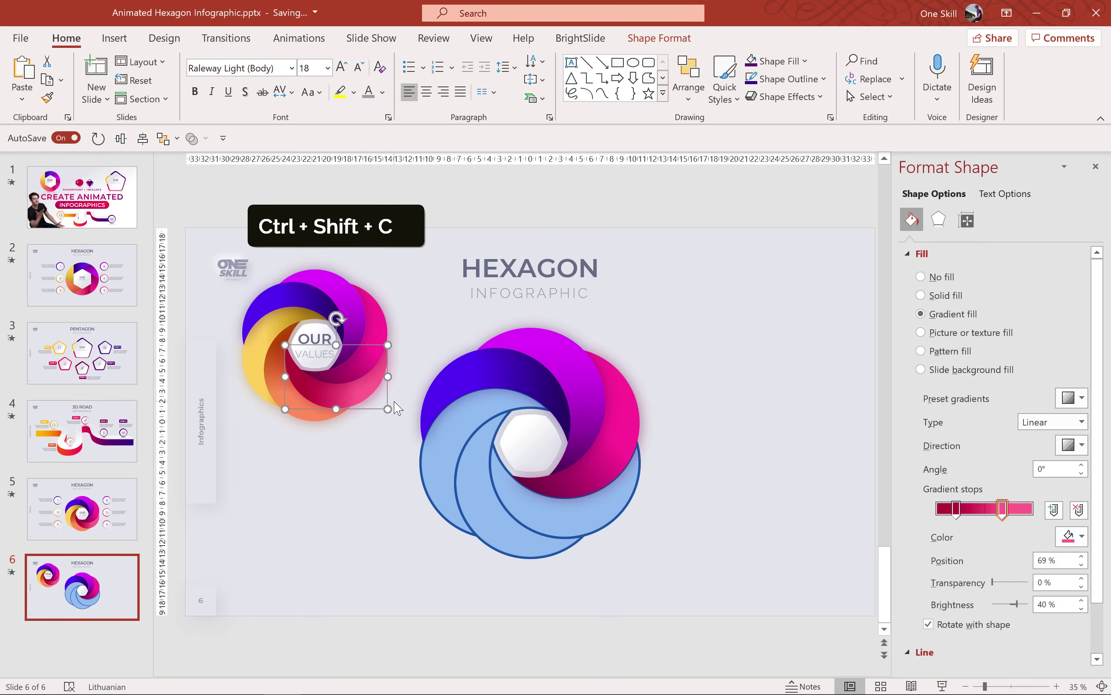
pyautogui.click(591, 511)
pyautogui.hotkey('ctrl', 'shift', 'v')
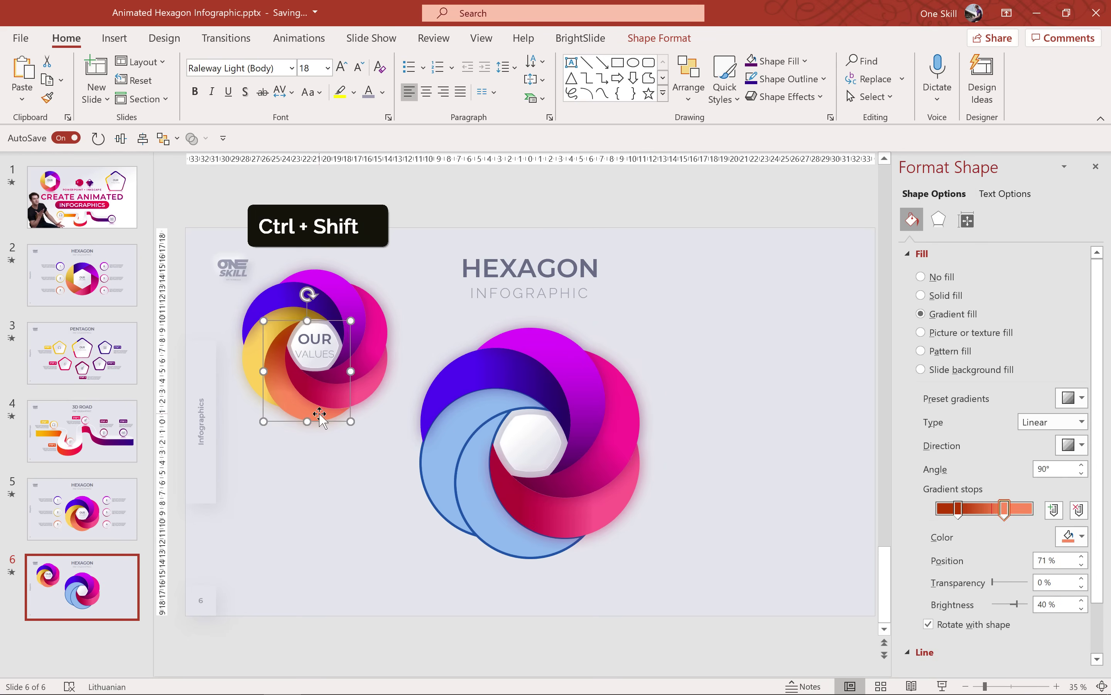
pyautogui.click(257, 367)
pyautogui.hotkey('ctrl', 'shift', 'c')
pyautogui.click(460, 497)
pyautogui.hotkey('ctrl', 'shift', 'v')
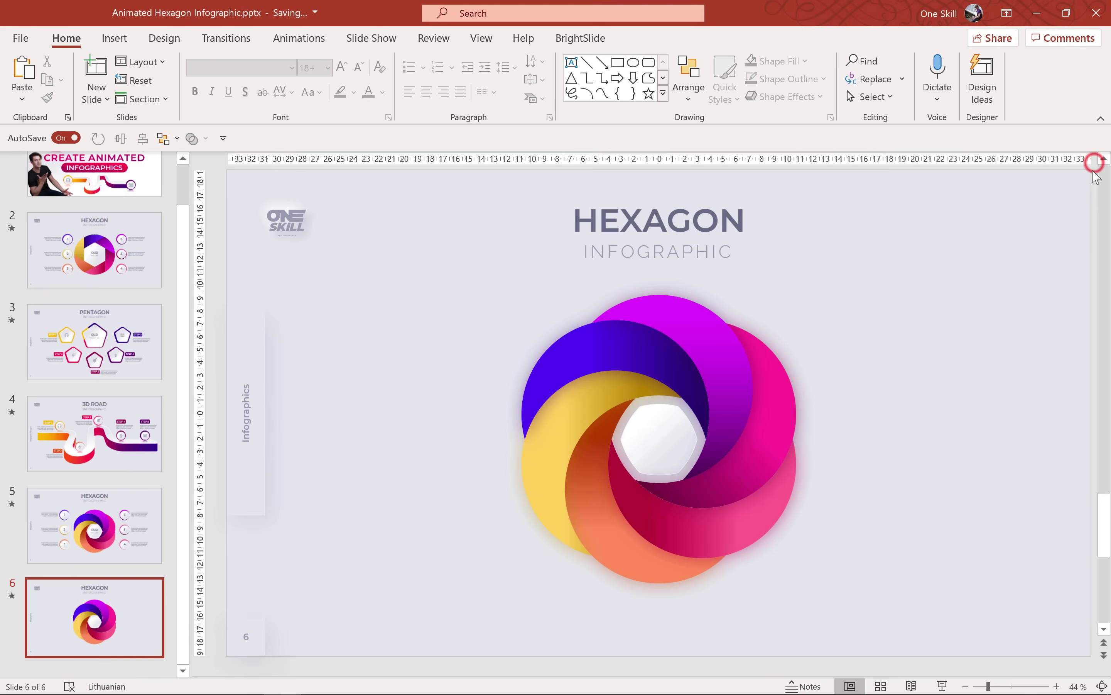
# Step: Type 'OUR' and 'VALUES' on two lines in capitals inside the white centre hexagon
pyautogui.click(664, 436)
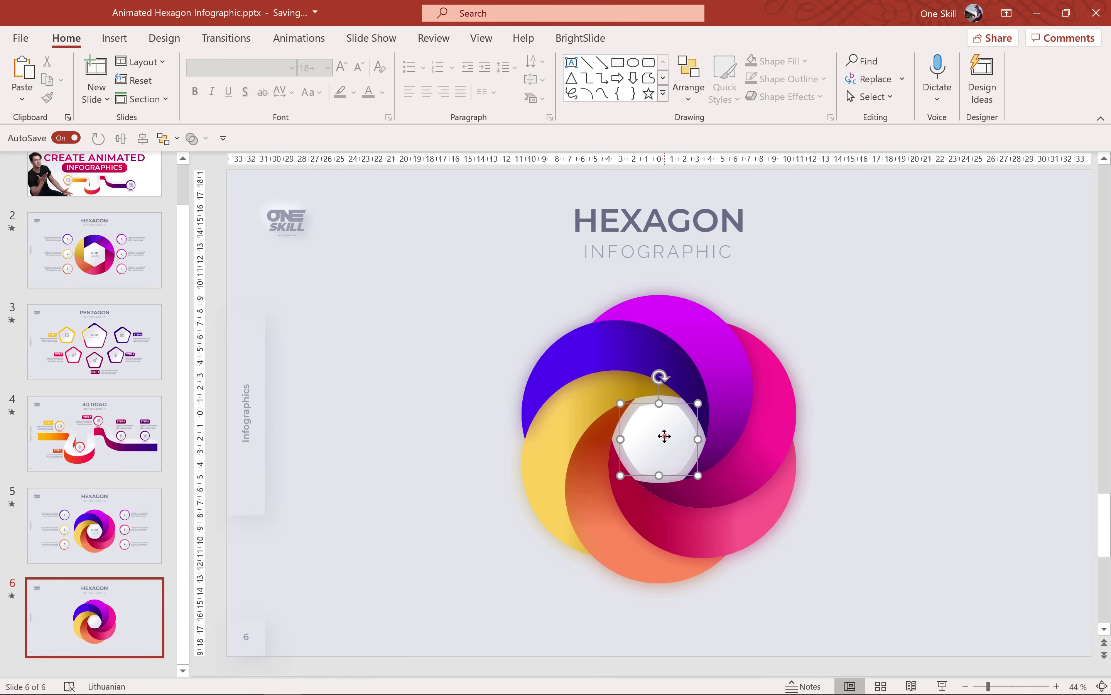
pyautogui.press('capslock')
pyautogui.write('OUR')
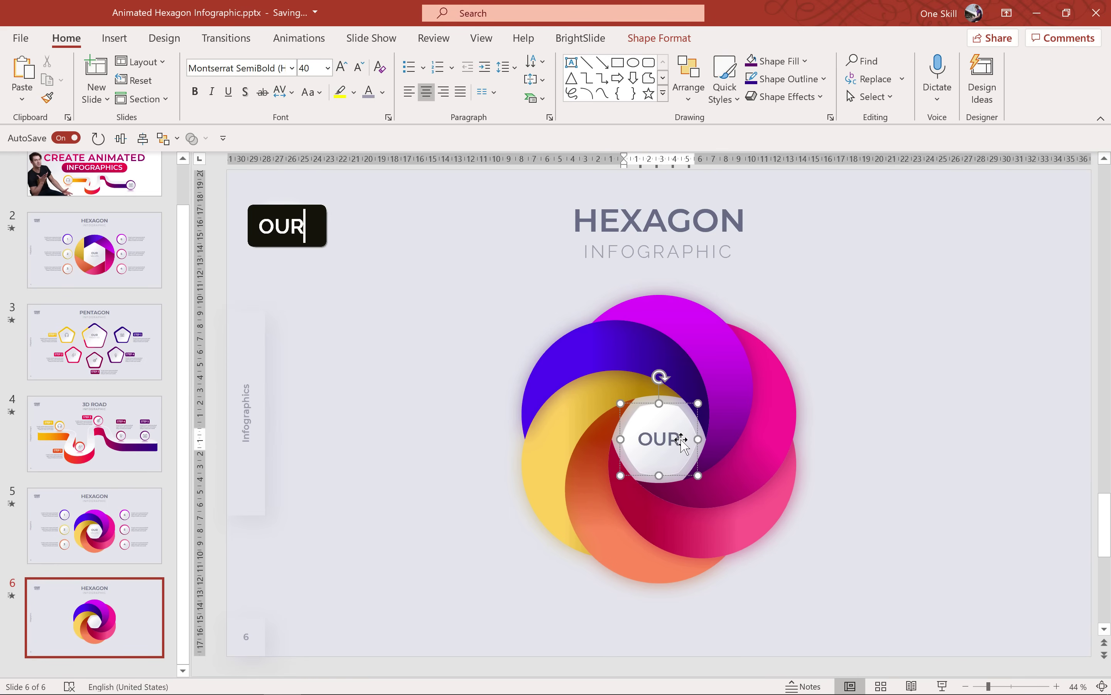
pyautogui.press('Return')
pyautogui.write('VALUES')
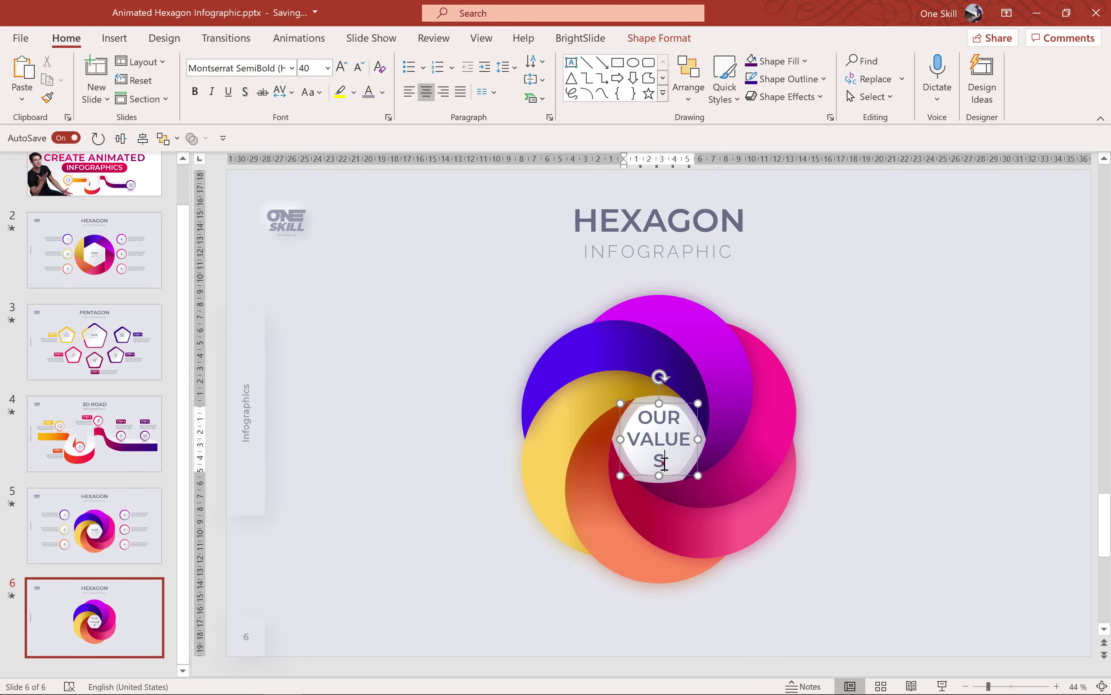
# Step: Format the word VALUES as 28 pt Raleway Light
pyautogui.moveTo(666, 462); pyautogui.dragTo(647, 450)
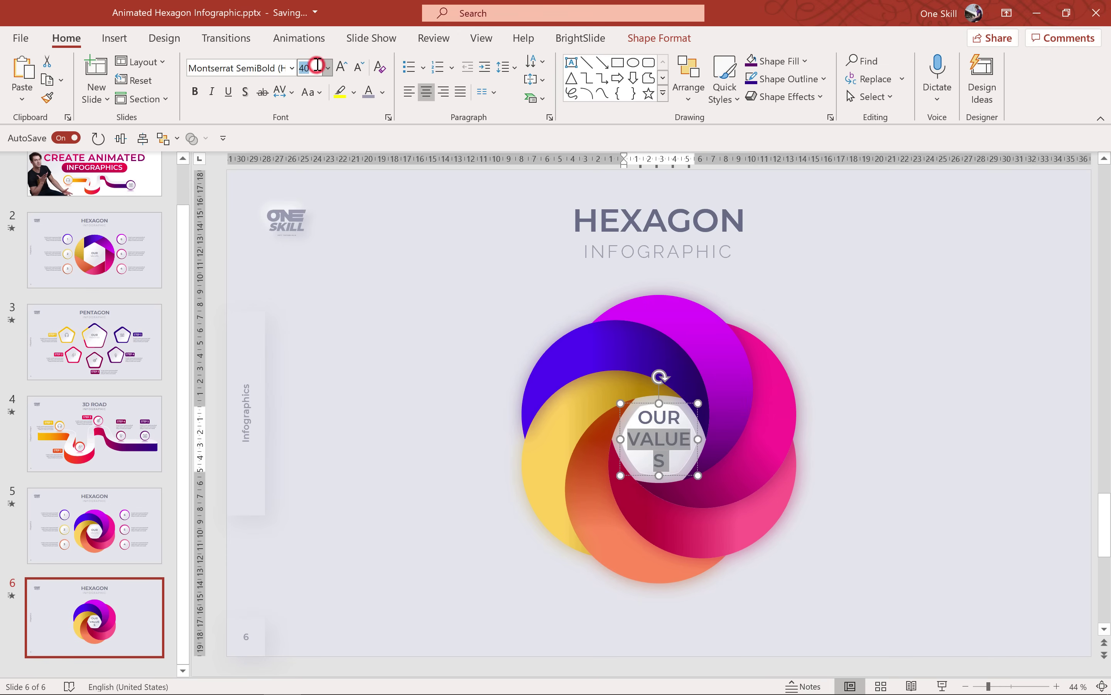
pyautogui.write('28')
pyautogui.press('Return')
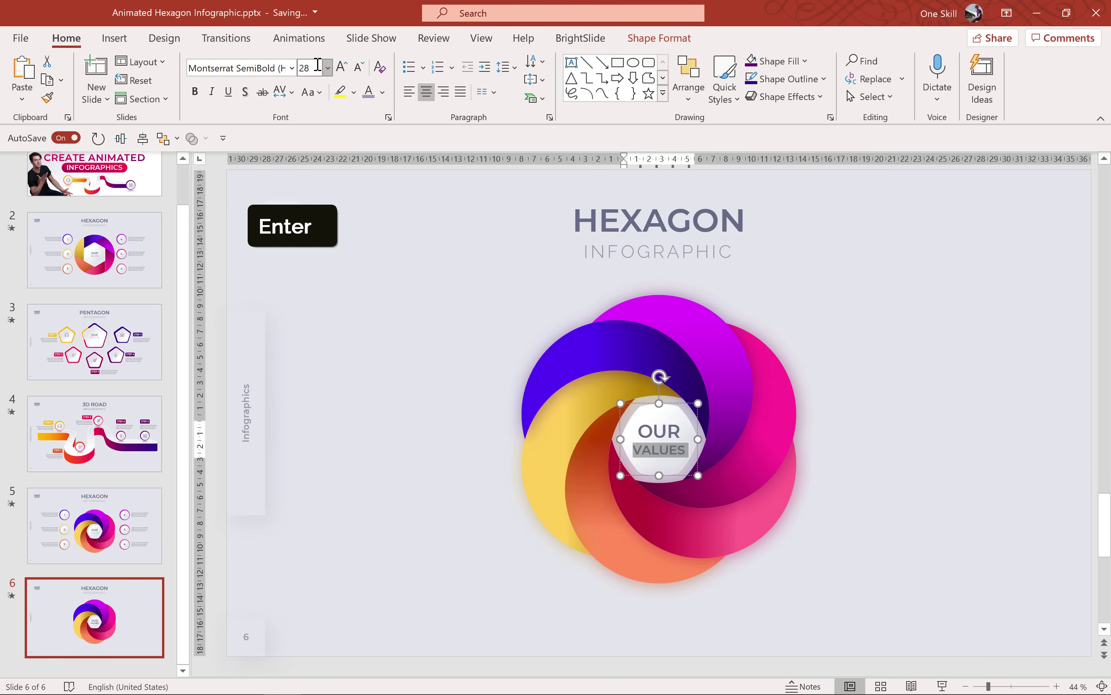
pyautogui.click(292, 68)
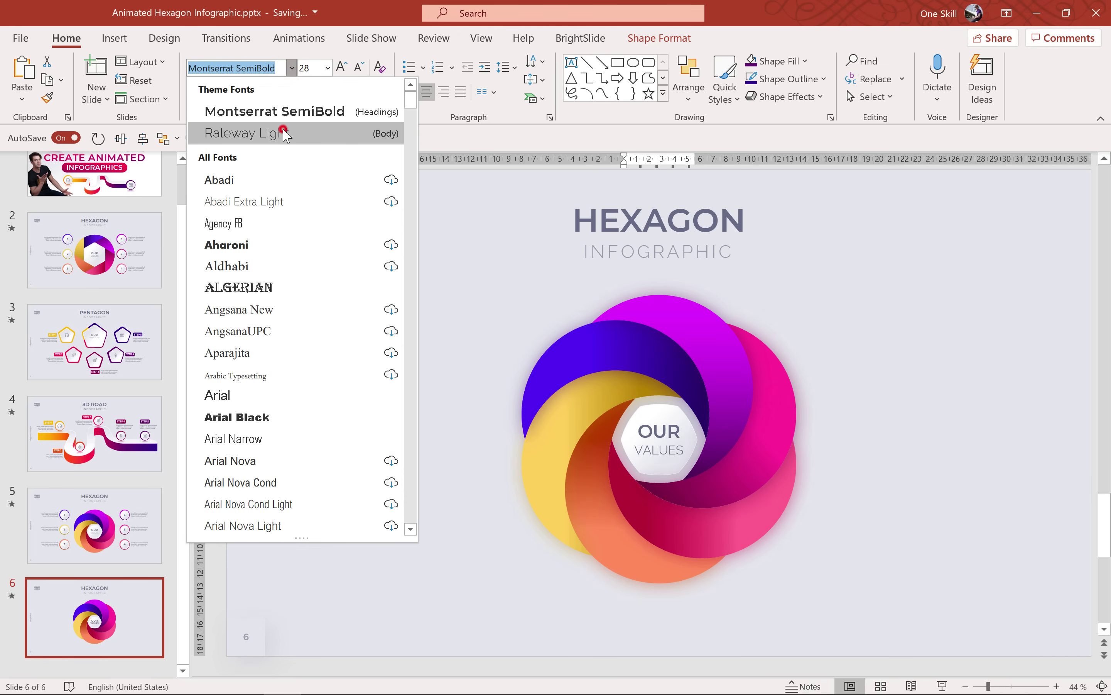
pyautogui.click(282, 129)
pyautogui.click(369, 294)
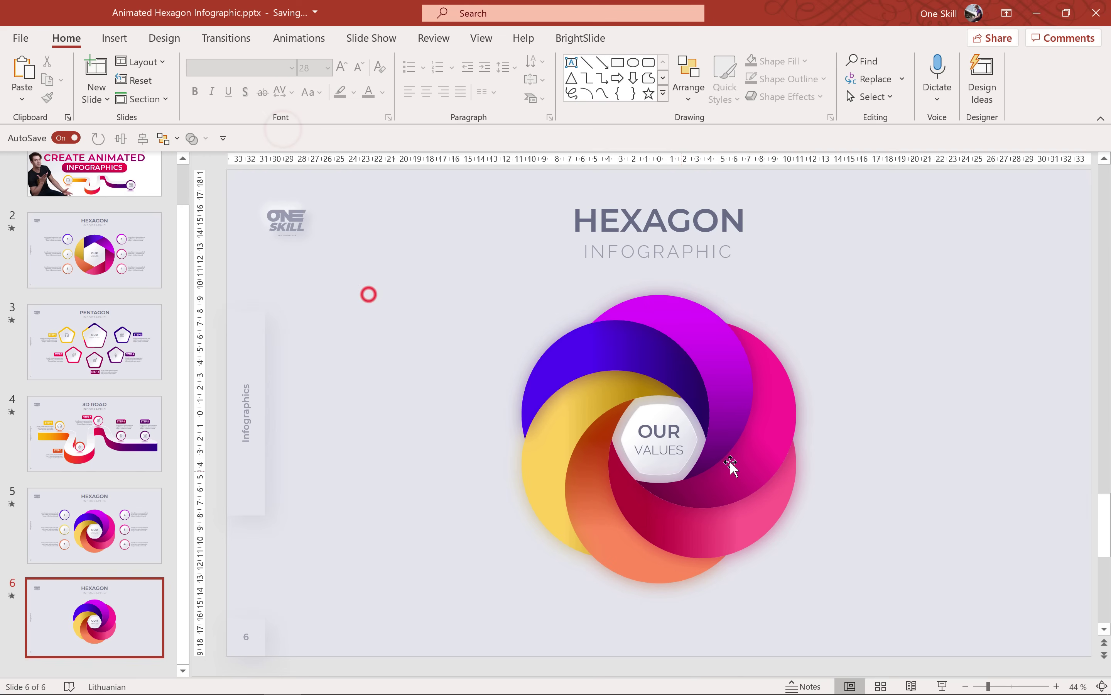
# Step: Group the blue, magenta, pink, red, orange and yellow swirls into one object with Ctrl+G
pyautogui.click(609, 358)
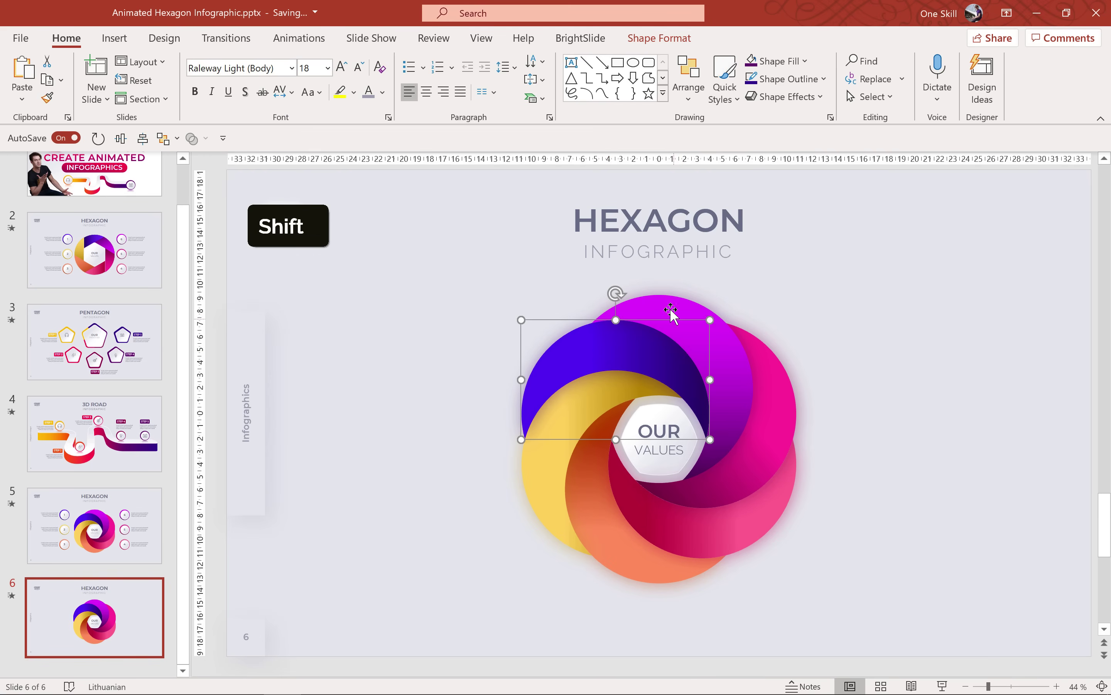
pyautogui.keyDown('shift'); pyautogui.click(689, 317); pyautogui.keyUp('shift')
pyautogui.keyDown('shift'); pyautogui.click(774, 379); pyautogui.keyUp('shift')
pyautogui.keyDown('shift'); pyautogui.click(758, 524); pyautogui.keyUp('shift')
pyautogui.keyDown('shift'); pyautogui.click(655, 571); pyautogui.keyUp('shift')
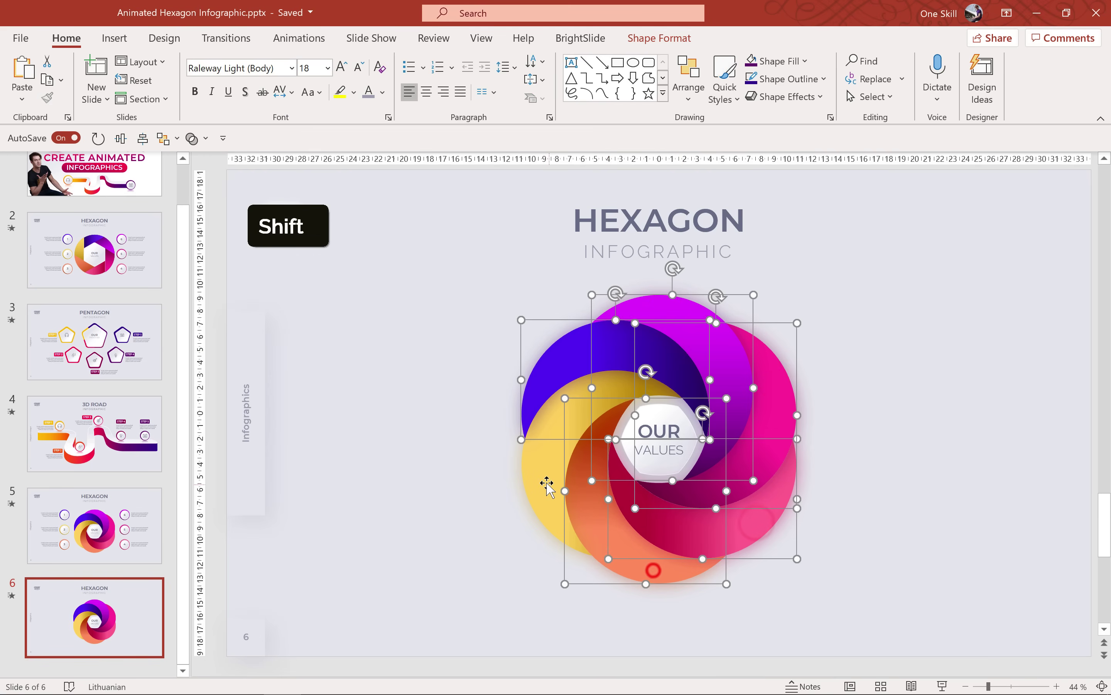
pyautogui.keyDown('shift'); pyautogui.click(542, 480); pyautogui.keyUp('shift')
pyautogui.hotkey('ctrl', 'g')
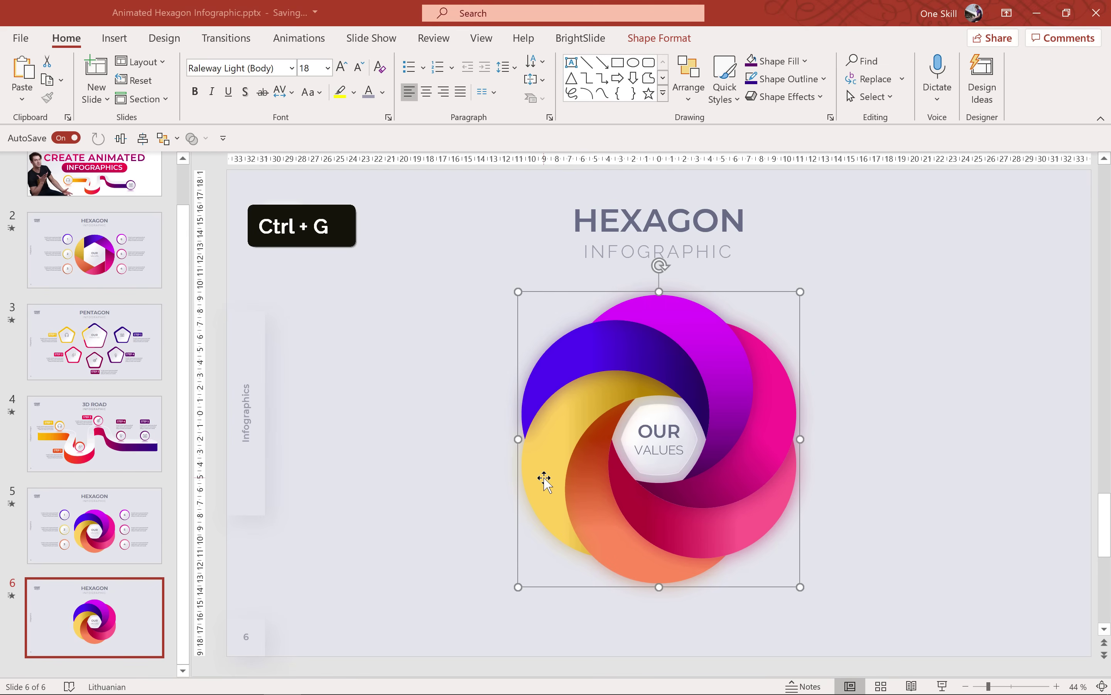
# Step: Undo the accidental nudges of the grouped rosette and the centre hexagon
pyautogui.moveTo(754, 421)
pyautogui.mouseDown()
pyautogui.moveTo(725, 409)
pyautogui.moveTo(754, 421)
pyautogui.mouseUp()
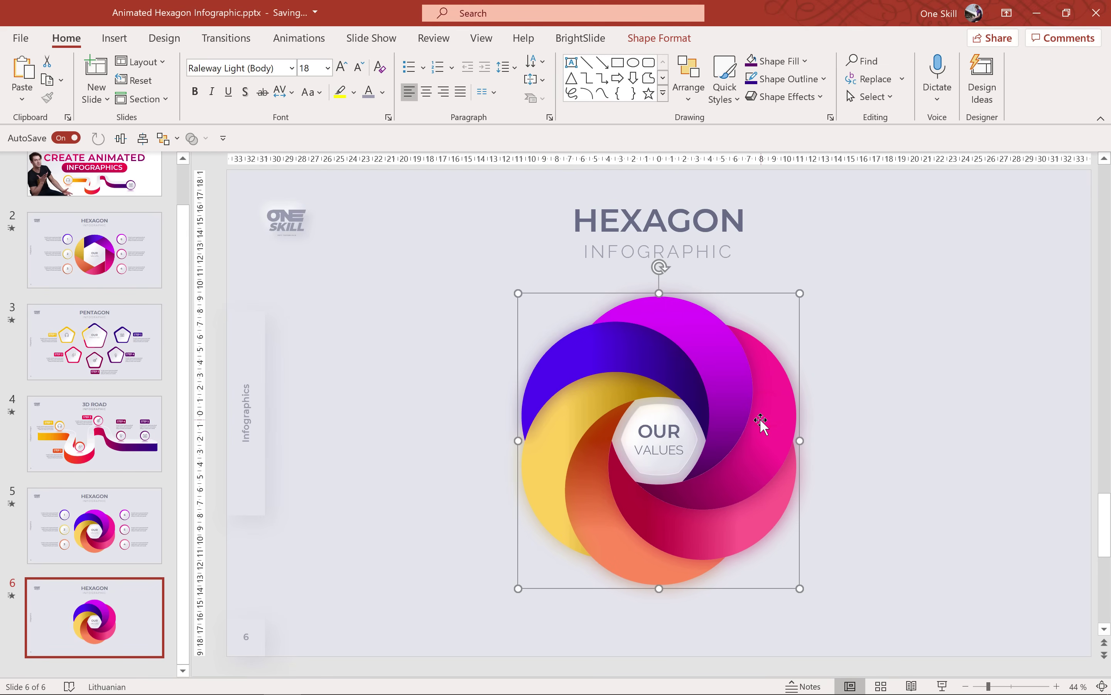
pyautogui.hotkey('ctrl', 'z')
pyautogui.moveTo(671, 410); pyautogui.dragTo(668, 408)
pyautogui.hotkey('ctrl', 'z')
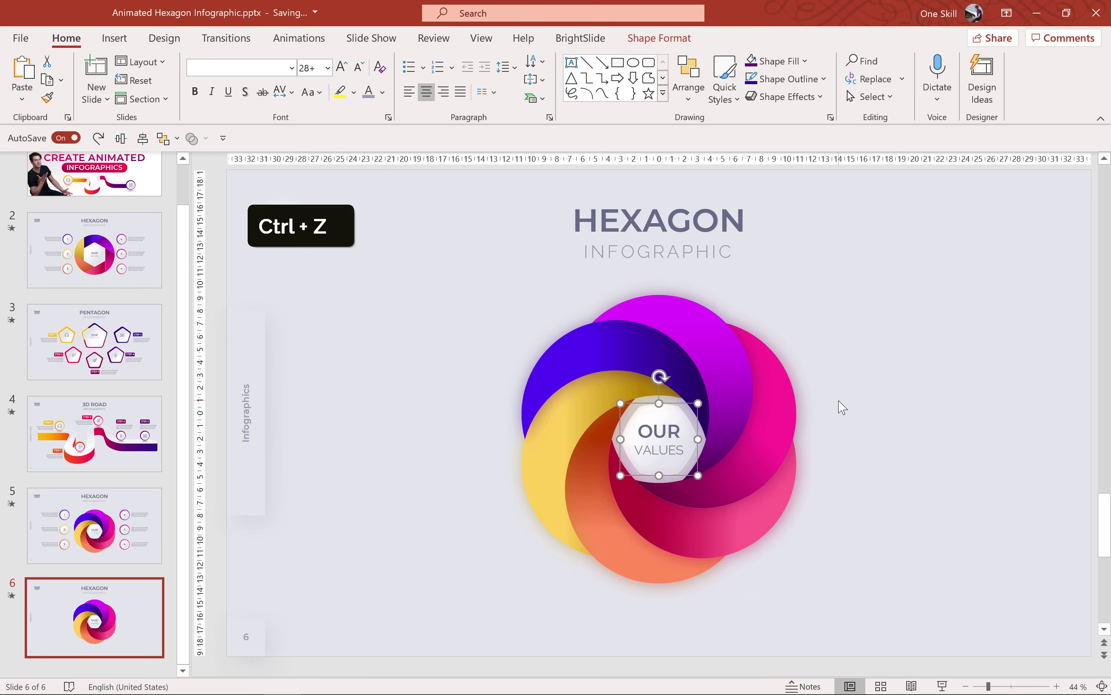
# Step: Deselect everything and toggle the alignment guides from the View tab
pyautogui.click(857, 384)
pyautogui.click(482, 38)
pyautogui.click(317, 97)
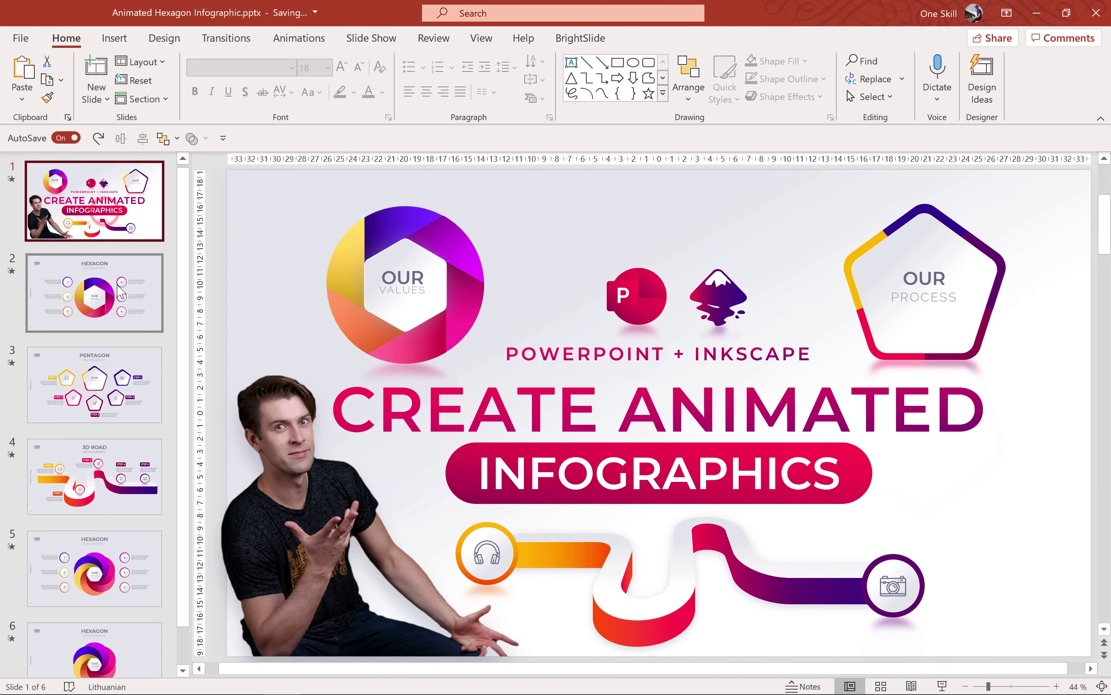
# Step: Step through slides 2, 3 and 4, ending on the 3D Road infographic
pyautogui.click(121, 292)
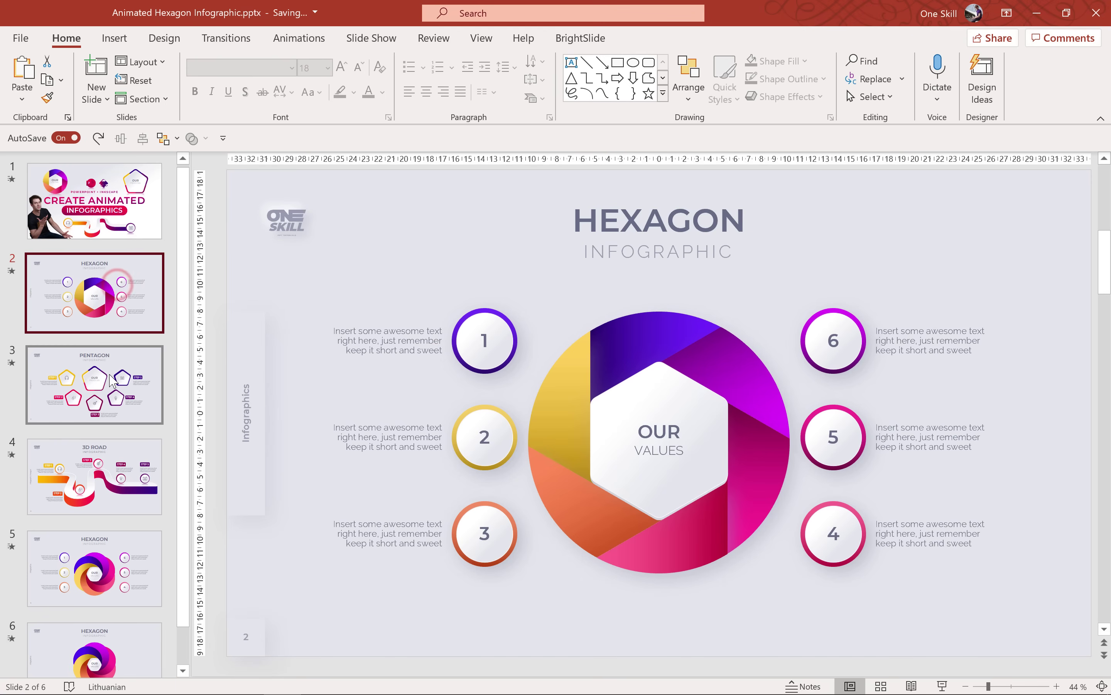
pyautogui.click(111, 370)
pyautogui.click(116, 467)
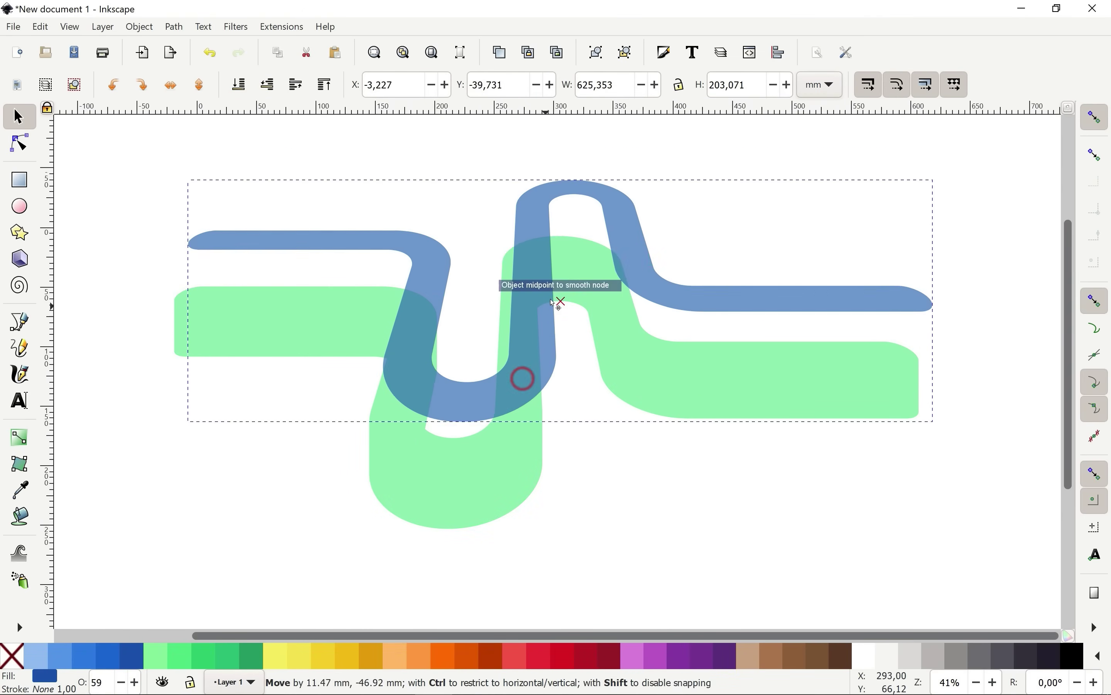
pyautogui.hotkey('ctrl', 'z')
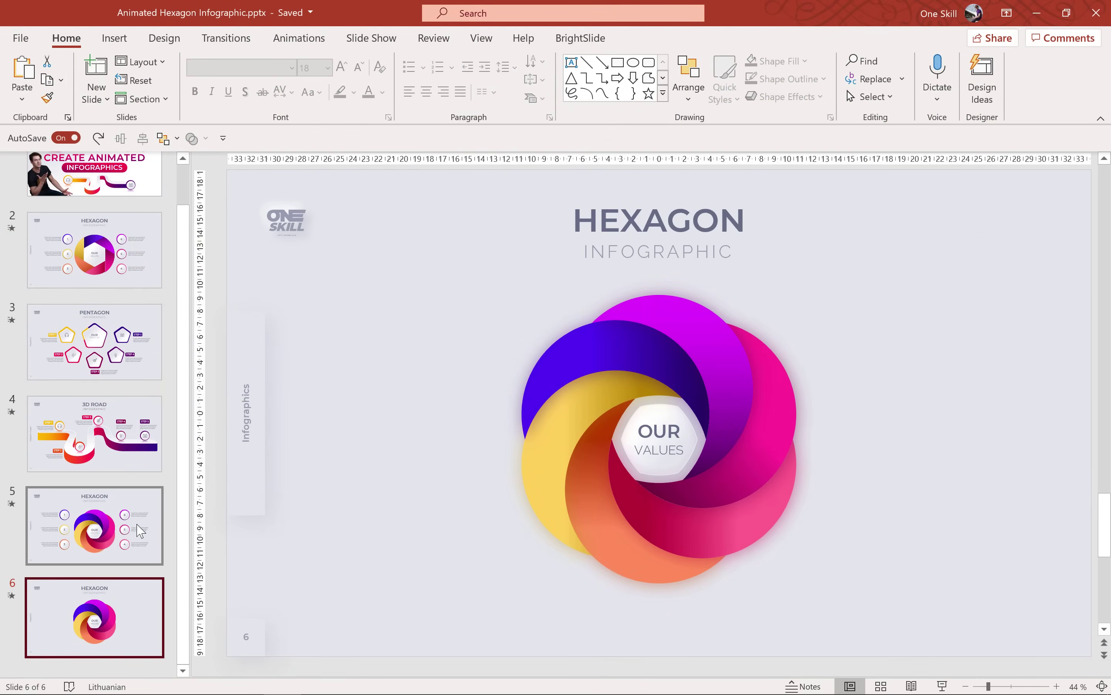
# Step: On slide 5, select the six numbered bubble groups and copy them
pyautogui.click(140, 531)
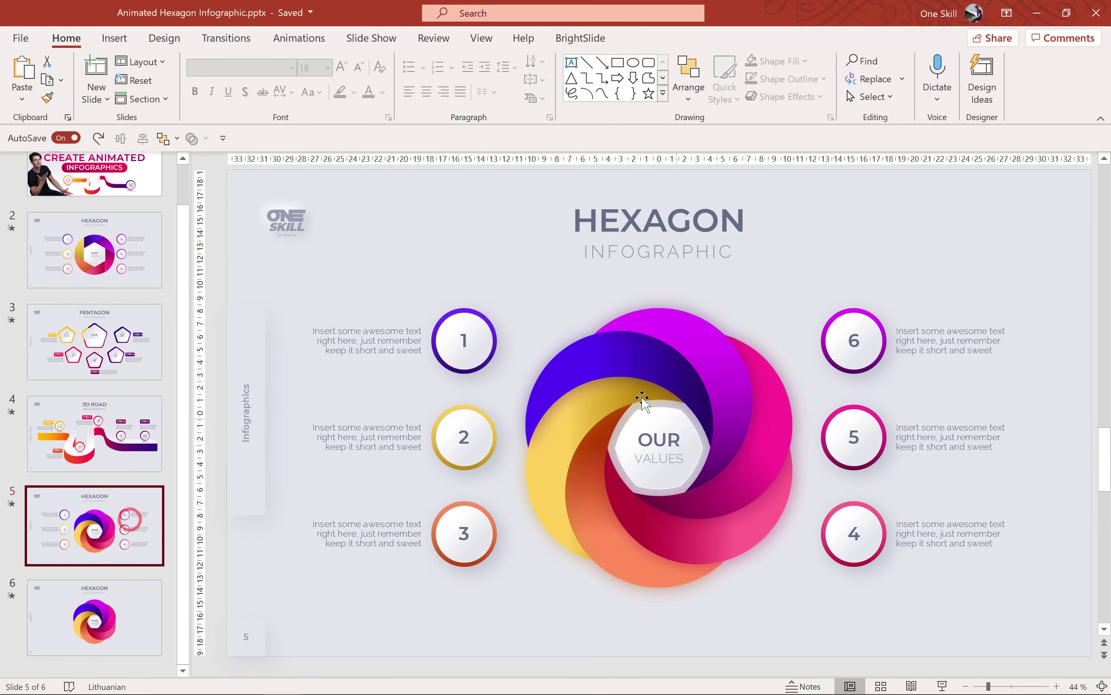
pyautogui.click(483, 340)
pyautogui.keyDown('shift'); pyautogui.click(464, 437); pyautogui.keyUp('shift')
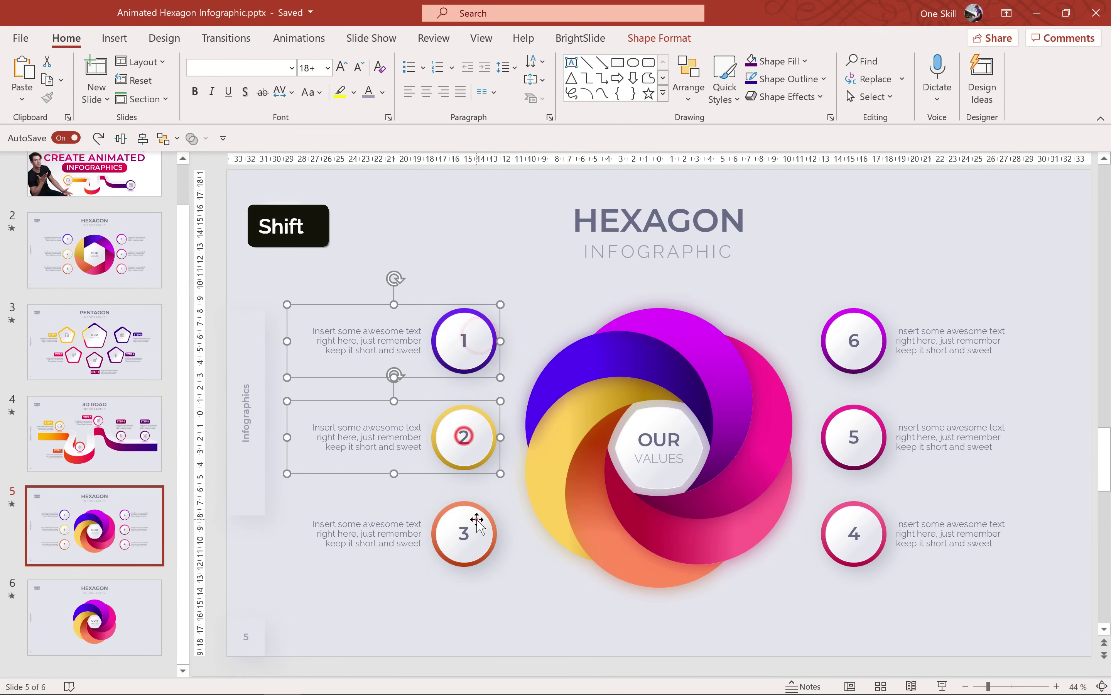
pyautogui.keyDown('shift'); pyautogui.click(475, 522); pyautogui.keyUp('shift')
pyautogui.hotkey('ctrl', 'z')
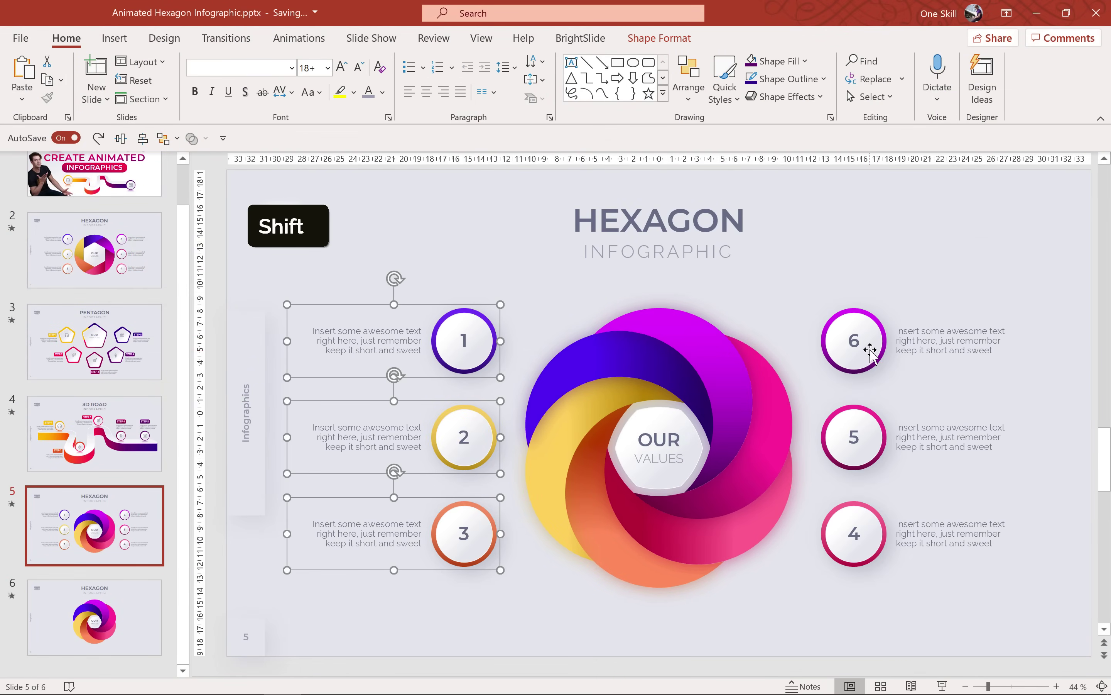
pyautogui.keyDown('shift'); pyautogui.click(869, 349); pyautogui.keyUp('shift')
pyautogui.keyDown('shift'); pyautogui.click(863, 427); pyautogui.keyUp('shift')
pyautogui.keyDown('shift'); pyautogui.click(873, 512); pyautogui.keyUp('shift')
pyautogui.hotkey('ctrl', 'c')
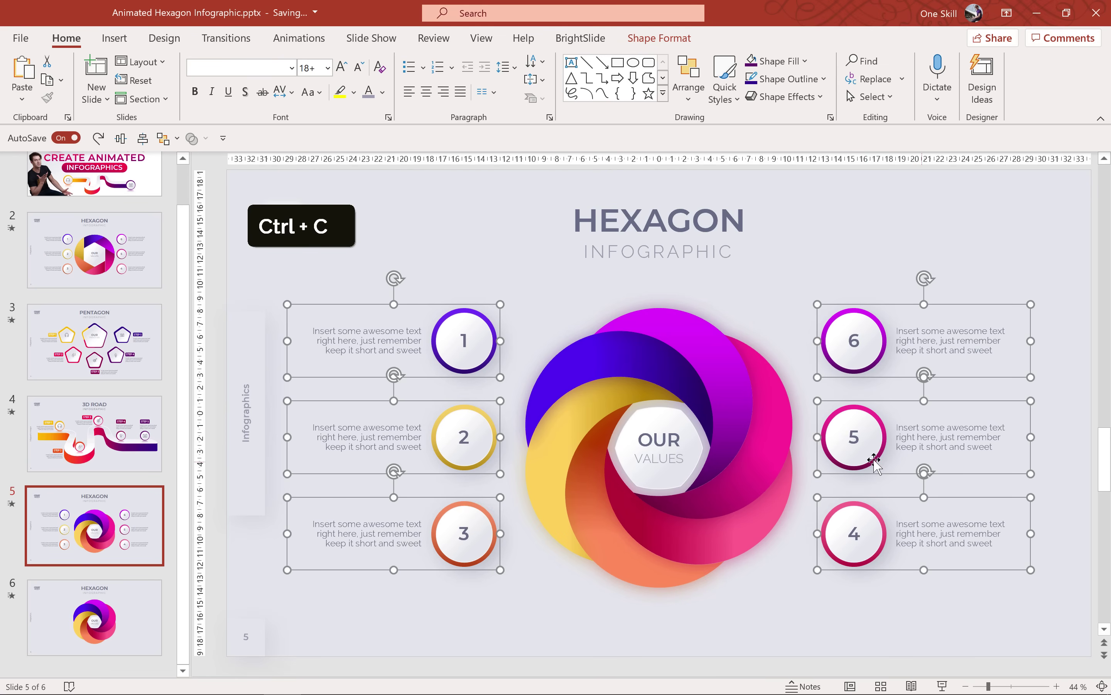
# Step: Paste the six bubbles onto slide 6 around the rosette
pyautogui.click(123, 619)
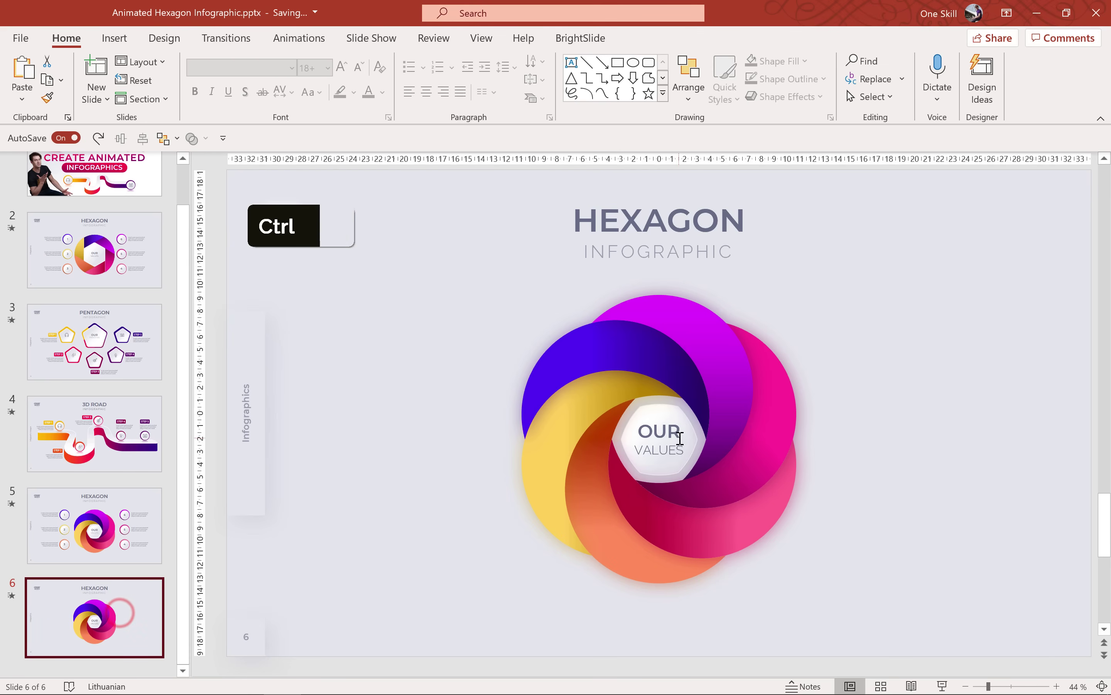
pyautogui.hotkey('ctrl', 'v')
pyautogui.click(521, 268)
pyautogui.click(494, 310)
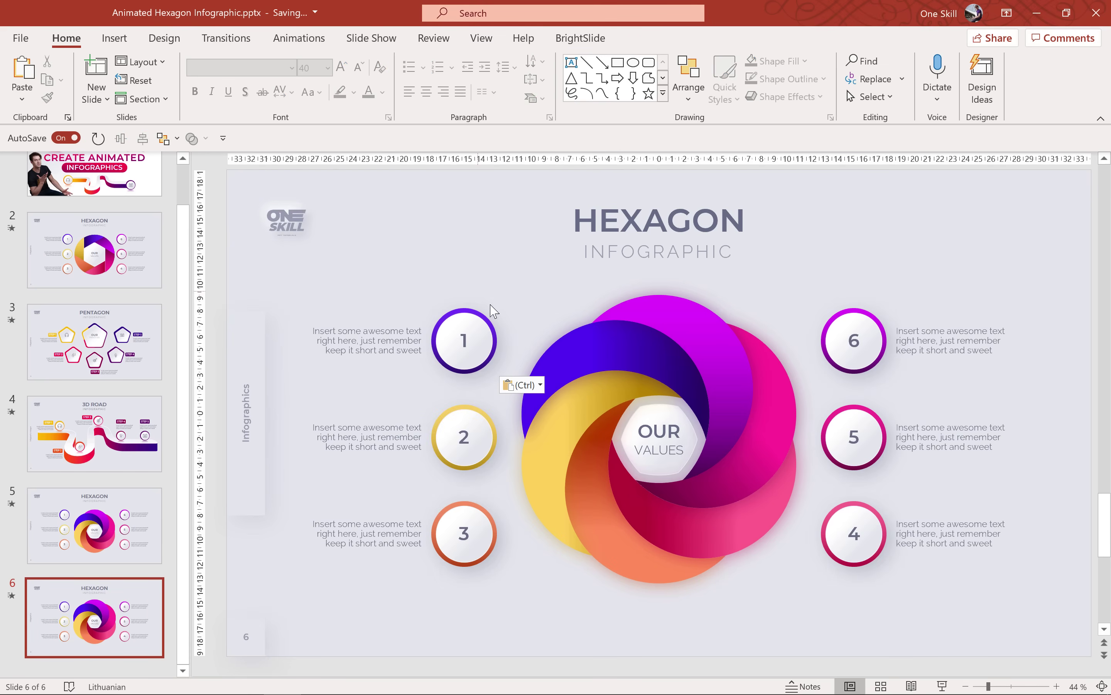
pyautogui.click(303, 39)
# Step: In the Animation Pane, remove the Group 110–Group 125 animations and play the remaining ones
pyautogui.click(825, 60)
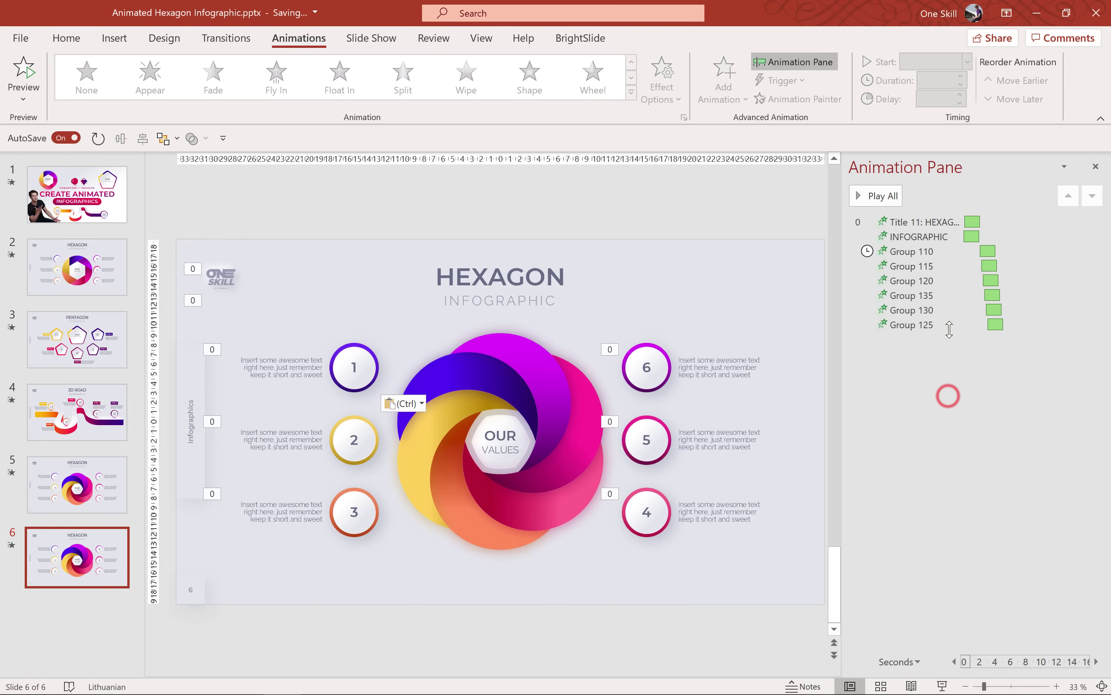
pyautogui.click(916, 252)
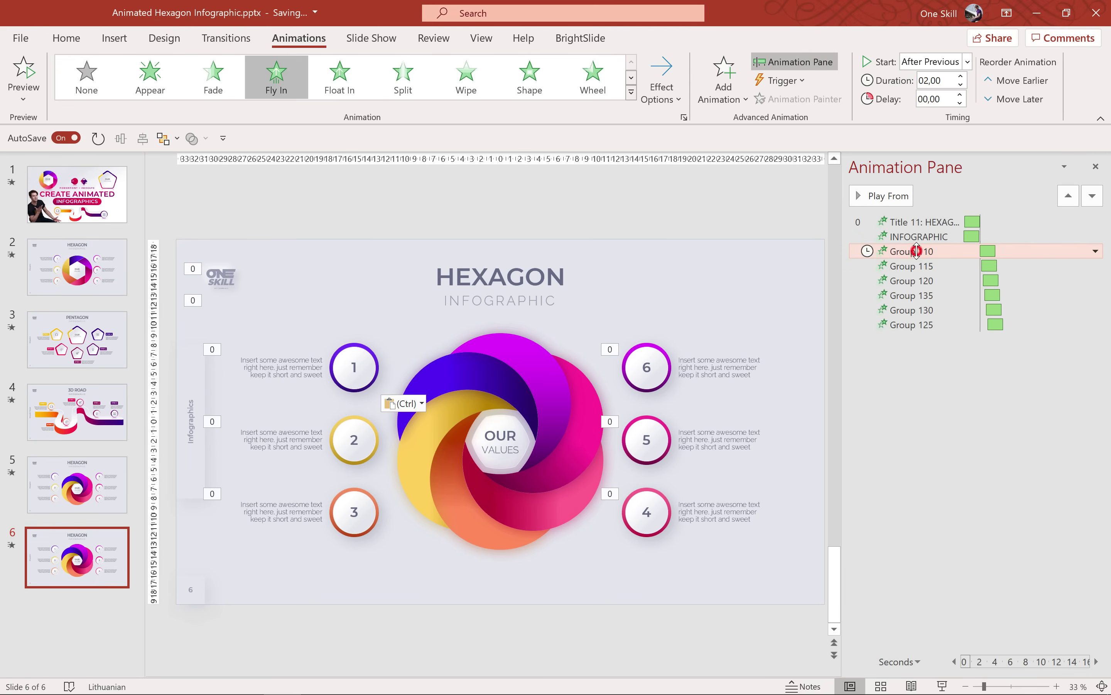
pyautogui.keyDown('shift'); pyautogui.click(917, 326); pyautogui.keyUp('shift')
pyautogui.press('BackSpace')
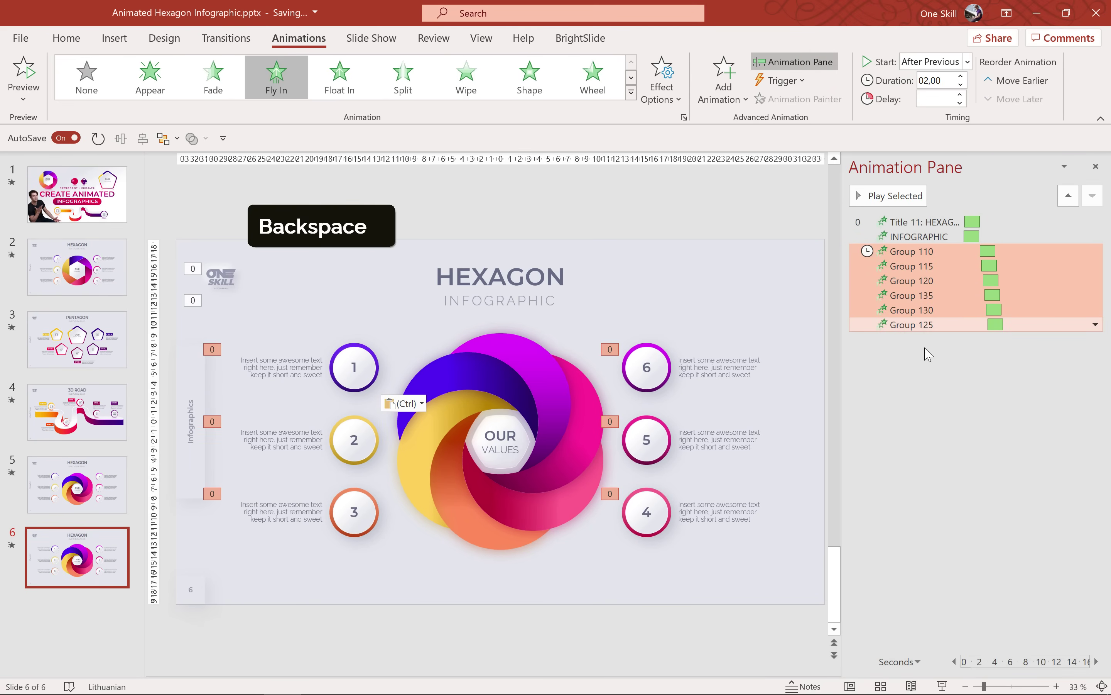
pyautogui.rightClick(964, 270)
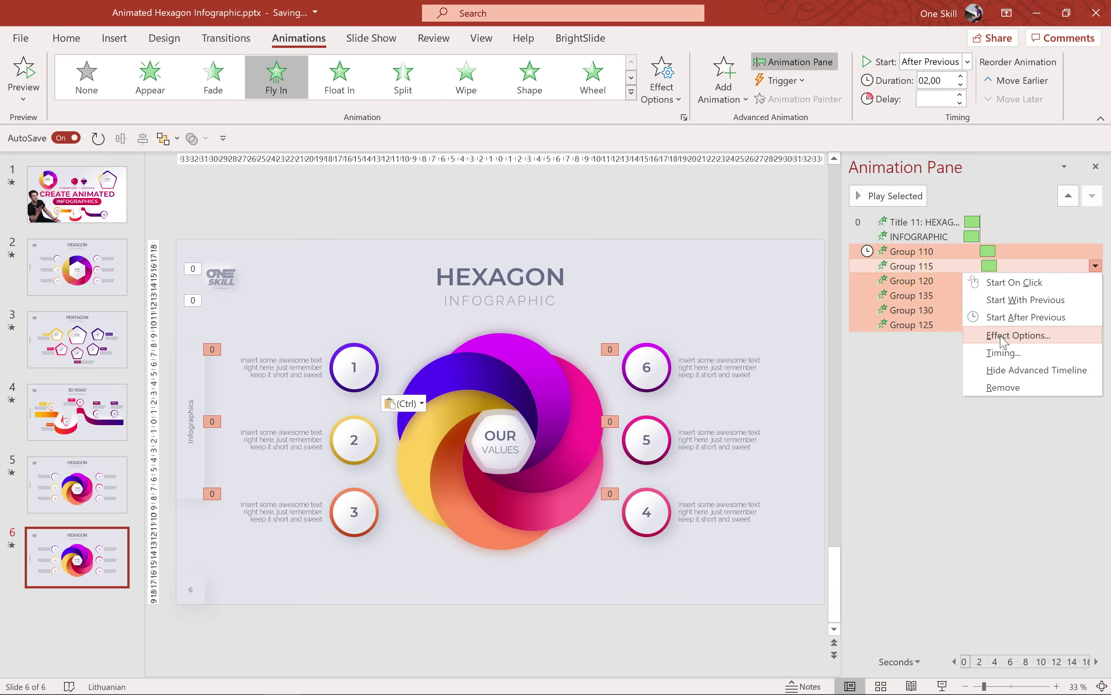
pyautogui.click(1005, 387)
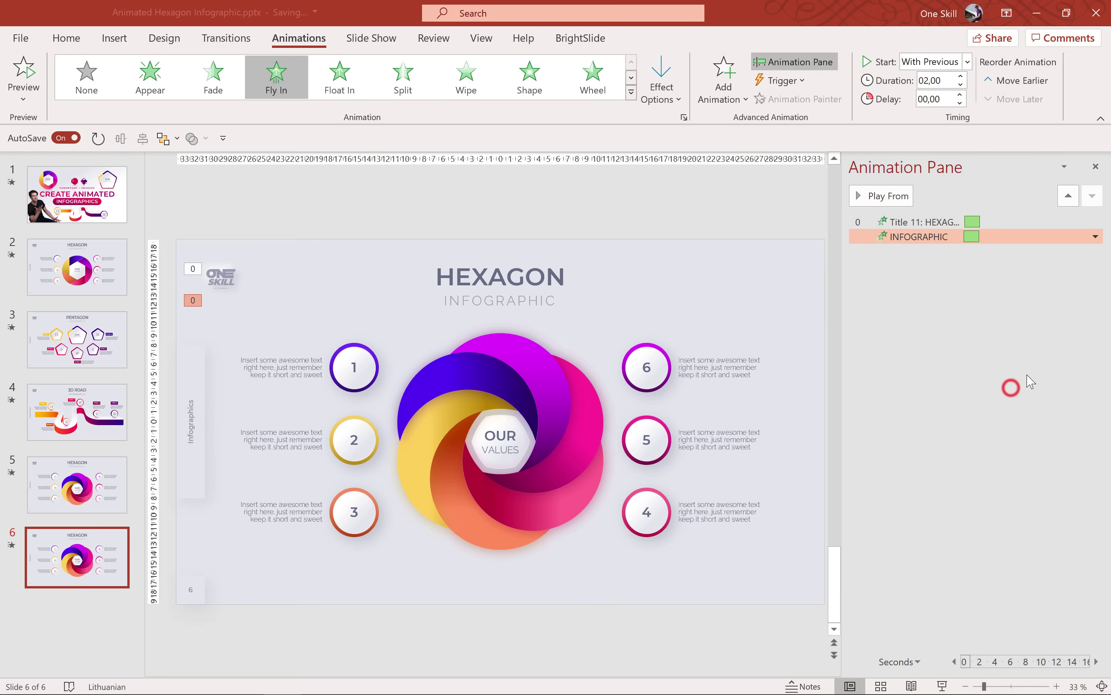
pyautogui.click(888, 197)
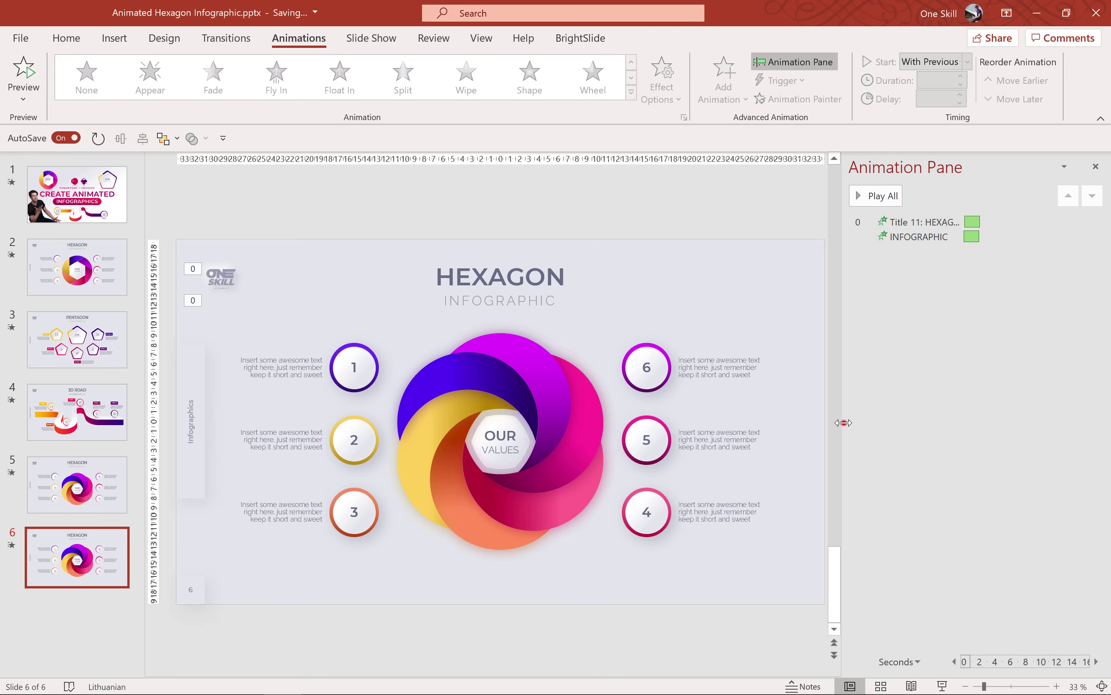
pyautogui.moveTo(843, 422); pyautogui.dragTo(893, 423)
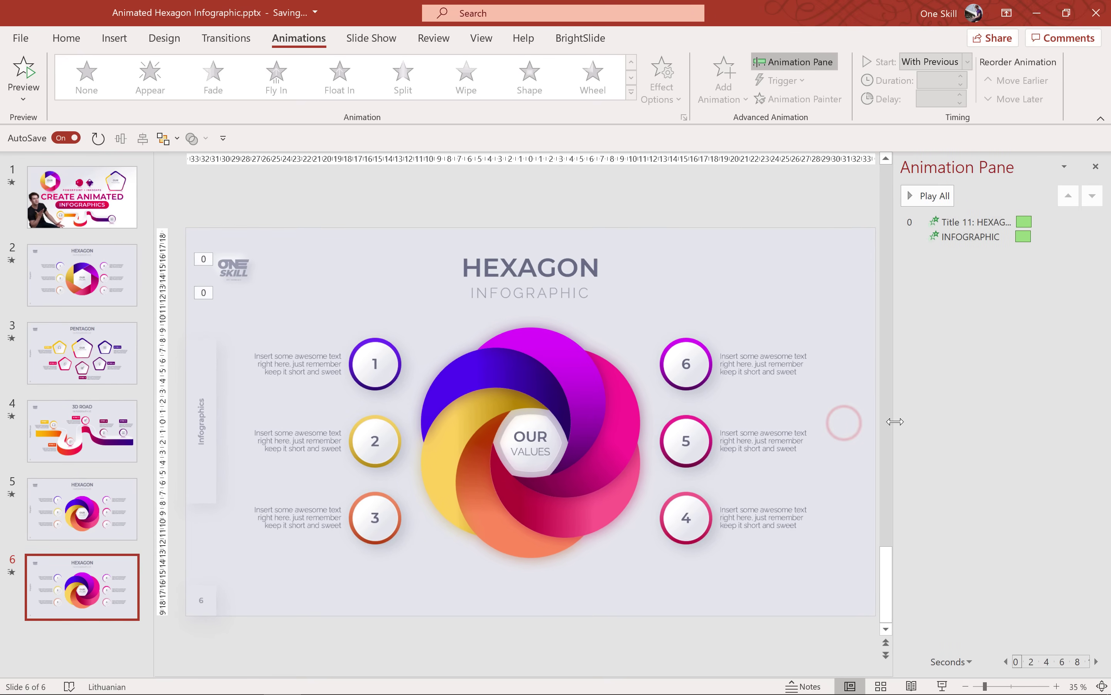
# Step: Apply the Spinner entrance effect to the grouped rosette and preview it
pyautogui.click(566, 352)
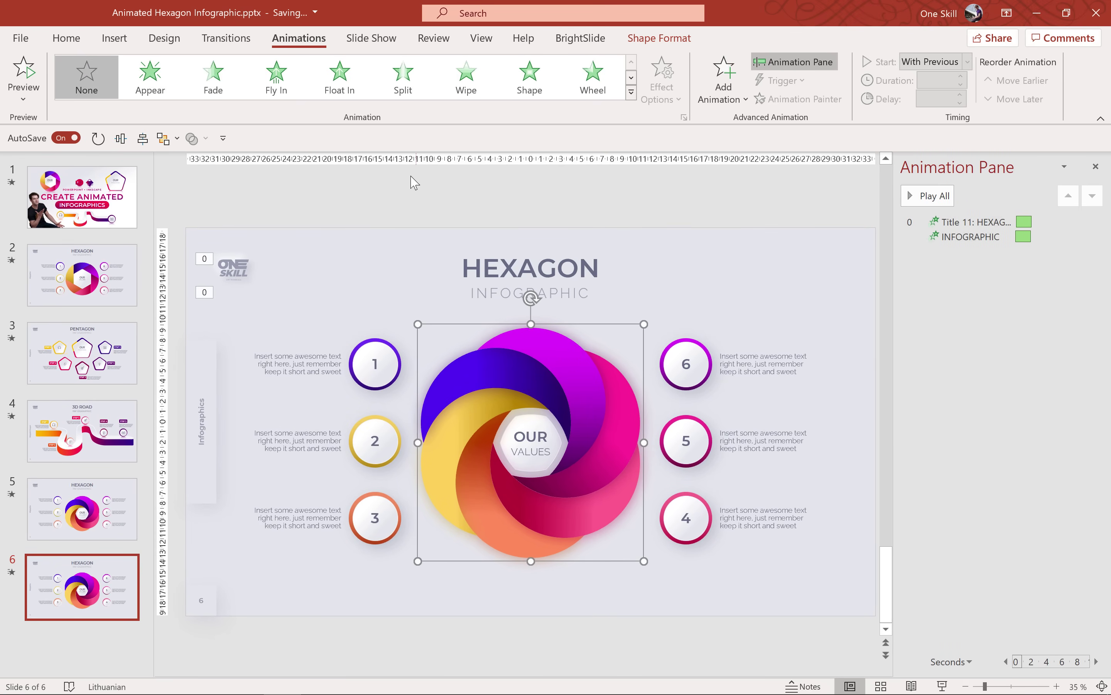
pyautogui.click(724, 89)
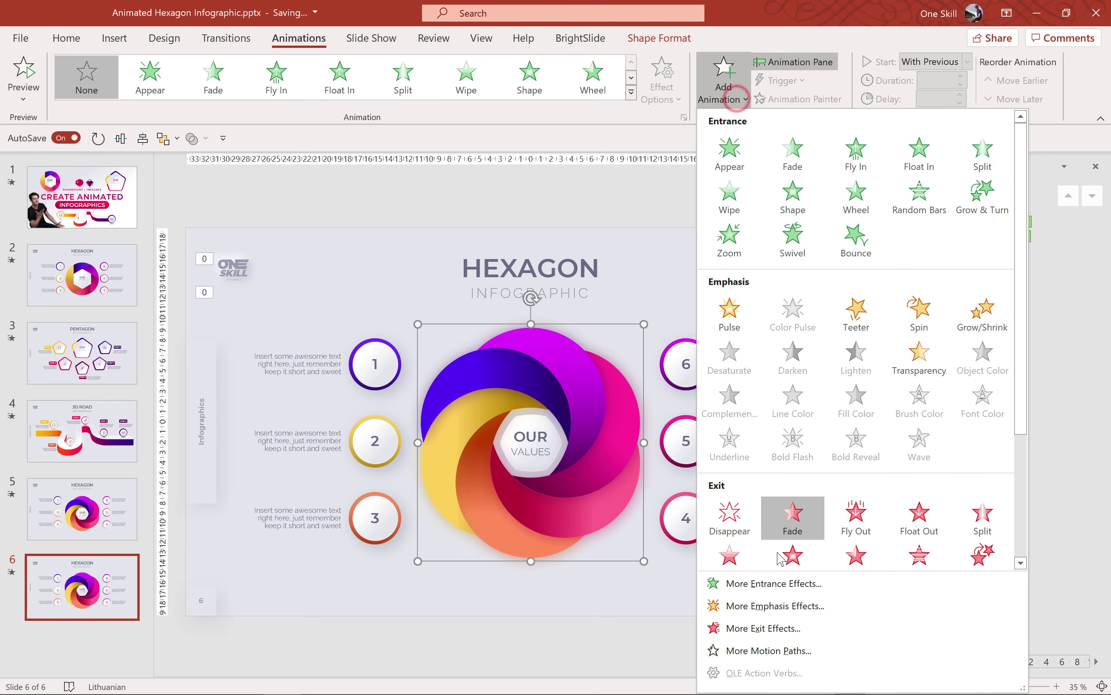
pyautogui.click(775, 587)
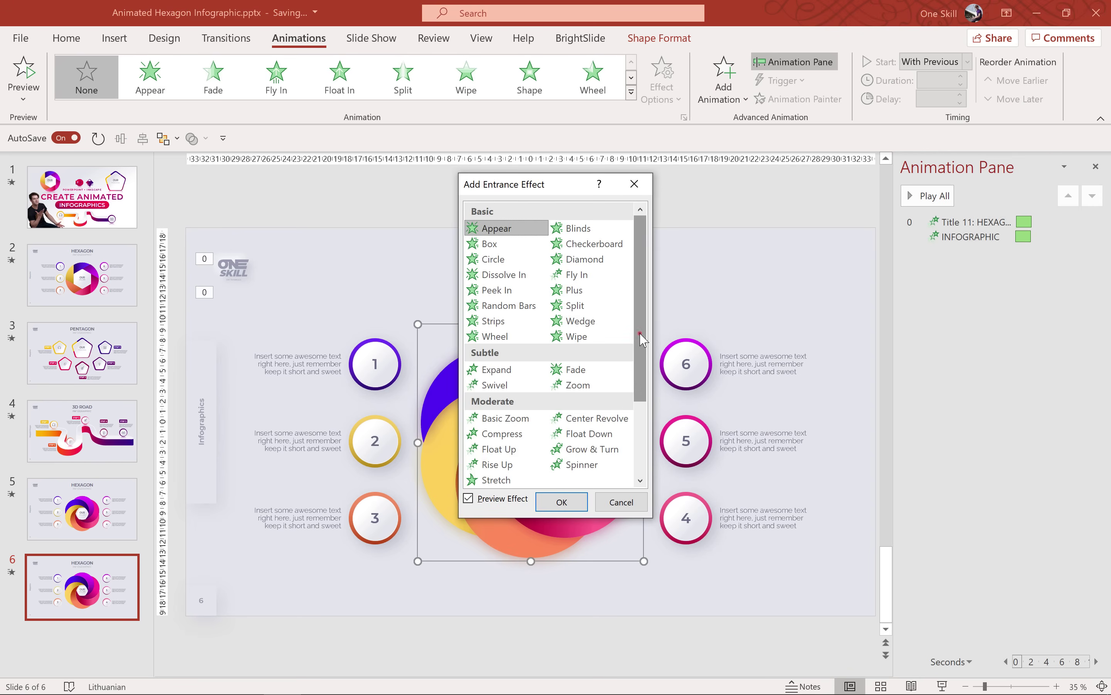
pyautogui.moveTo(640, 333); pyautogui.dragTo(652, 410)
pyautogui.click(585, 357)
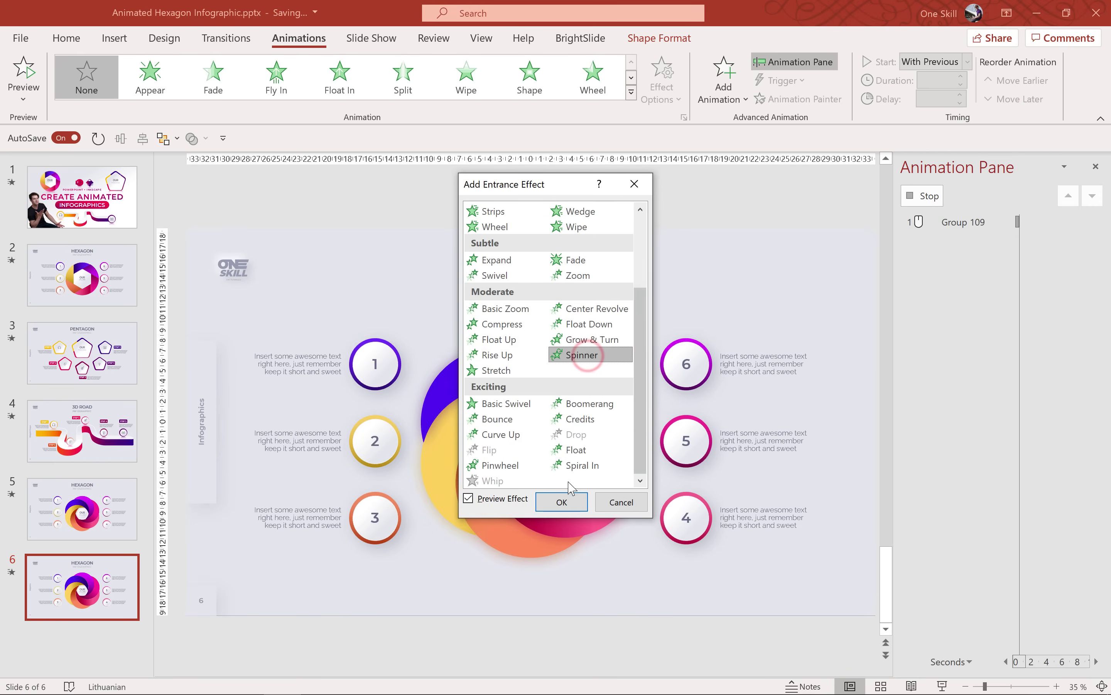
pyautogui.click(563, 502)
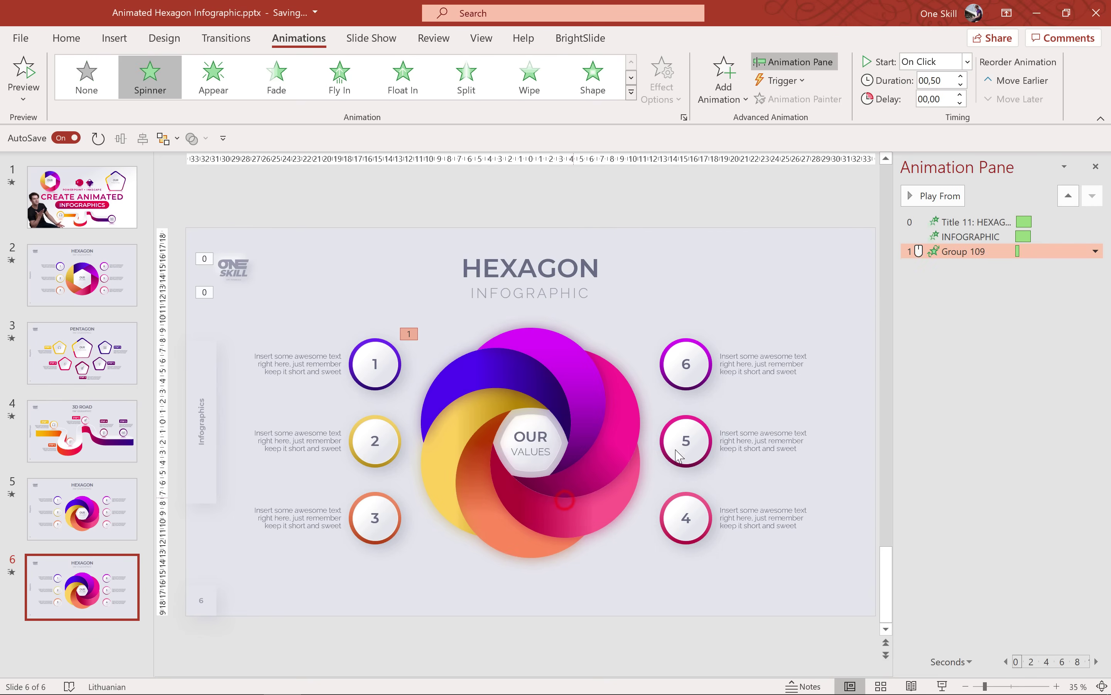
pyautogui.click(935, 195)
# Step: Set the rosette spin to 2 seconds starting With Previous, then preview
pyautogui.click(948, 79)
pyautogui.write('2')
pyautogui.press('Return')
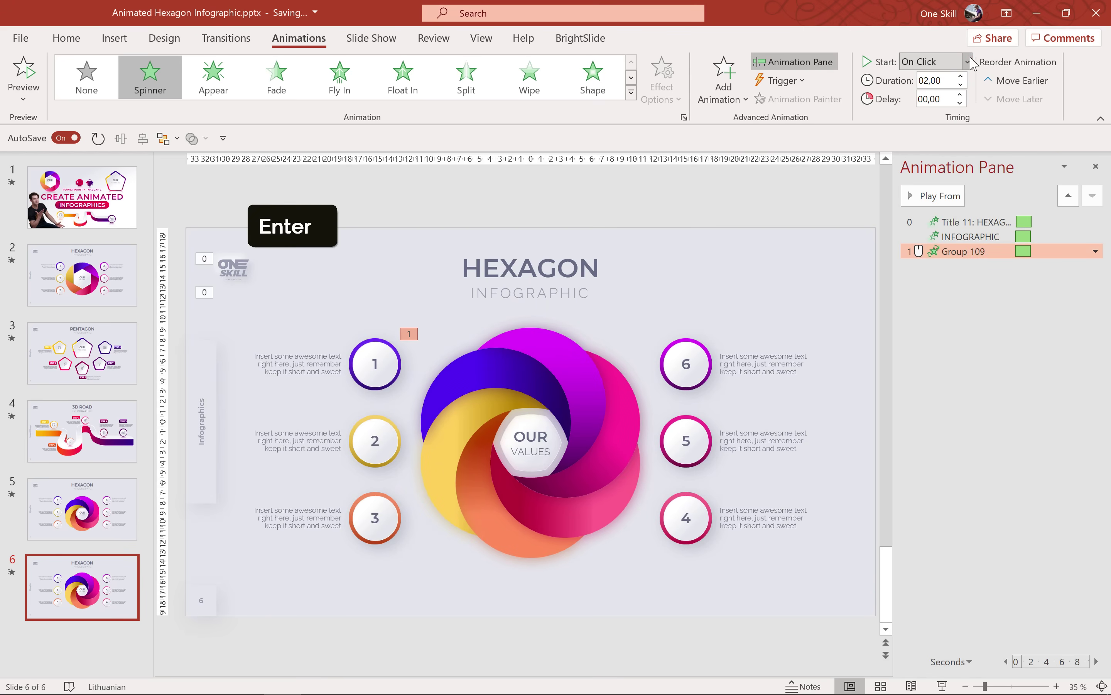
pyautogui.click(968, 61)
pyautogui.click(950, 99)
pyautogui.click(949, 195)
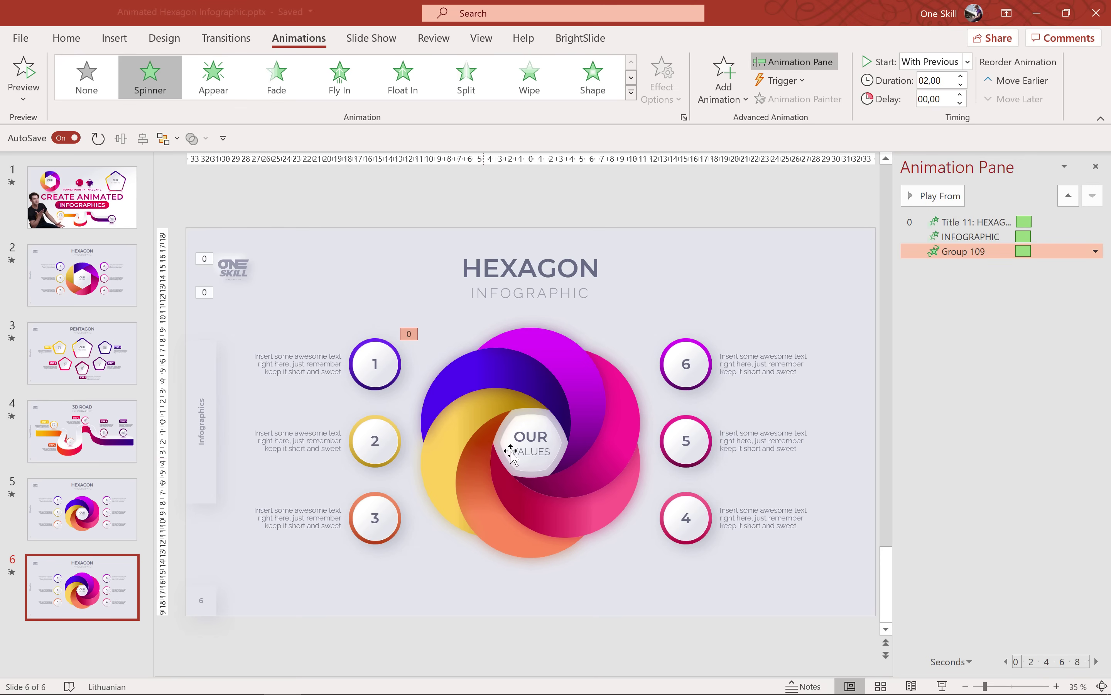
# Step: Apply the Zoom entrance effect to the OUR VALUES hexagon
pyautogui.click(560, 429)
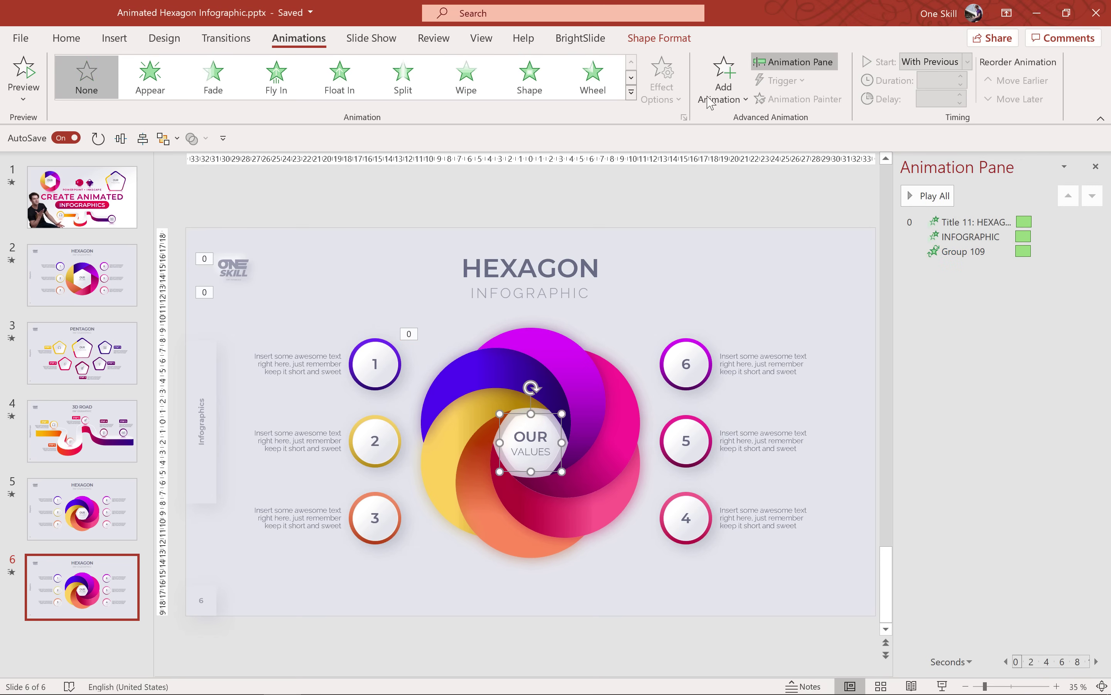
pyautogui.click(717, 82)
pyautogui.click(762, 578)
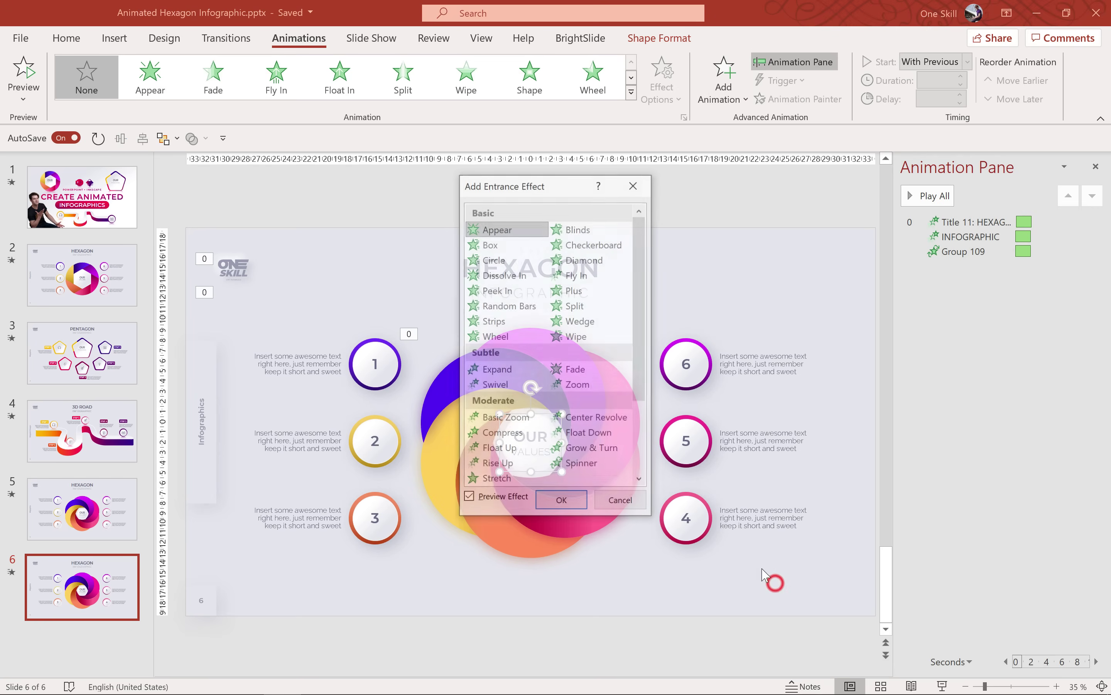
pyautogui.moveTo(640, 345); pyautogui.dragTo(652, 395)
pyautogui.click(585, 311)
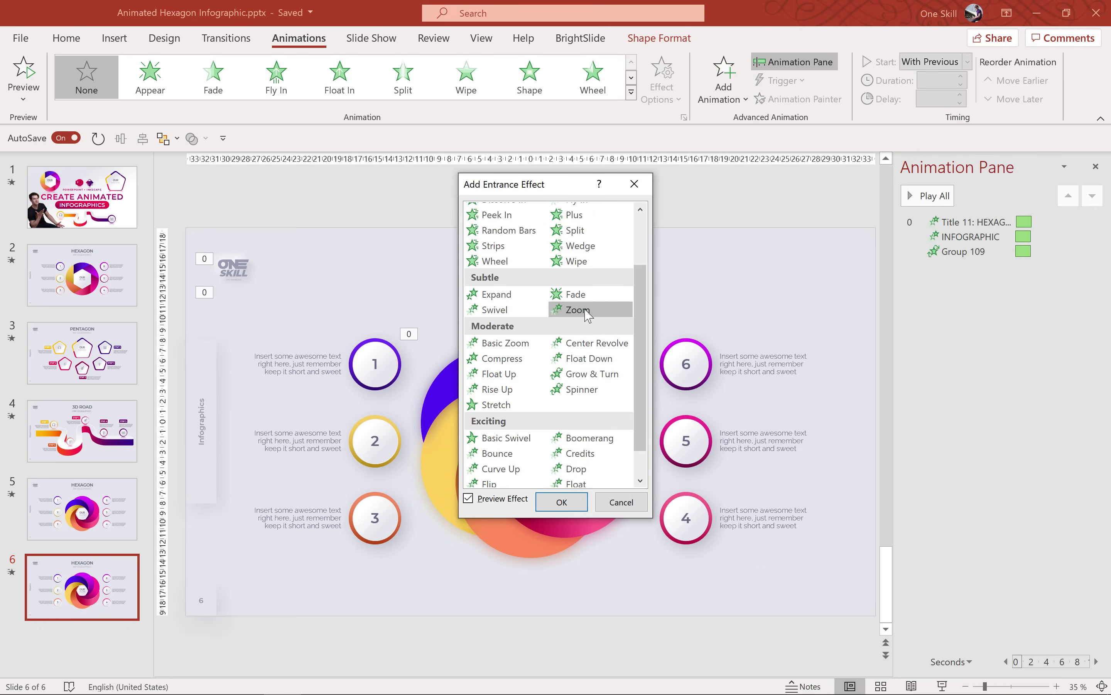
pyautogui.click(561, 502)
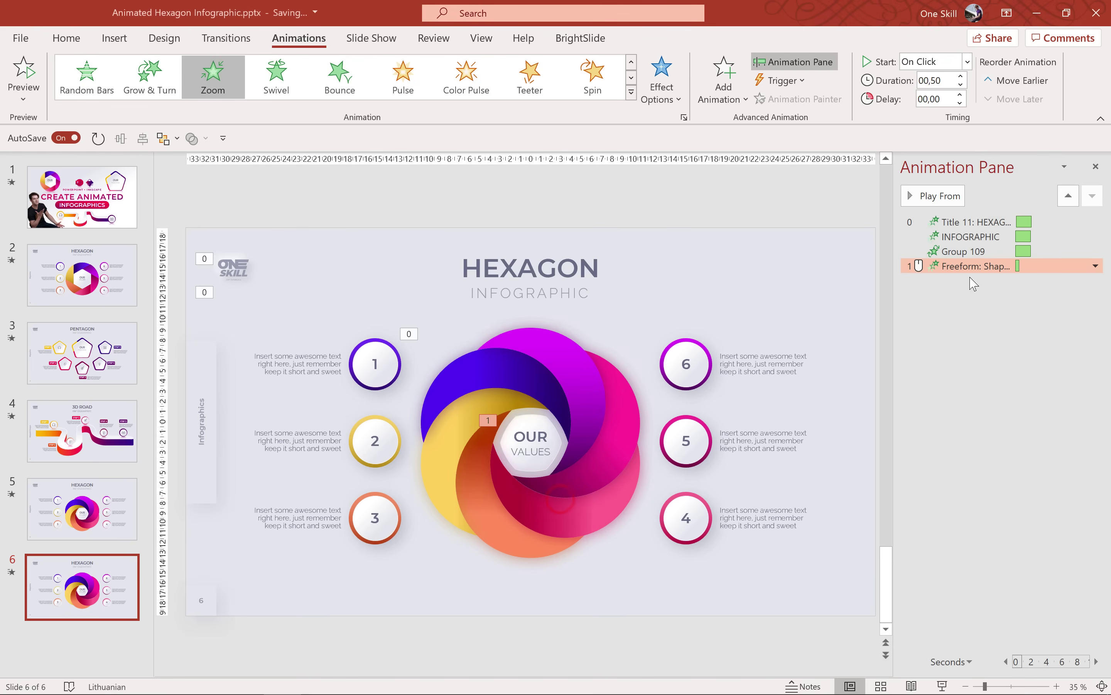
# Step: Set the hexagon zoom to start With Previous with a 2-second duration, then preview the slide
pyautogui.click(968, 62)
pyautogui.click(932, 99)
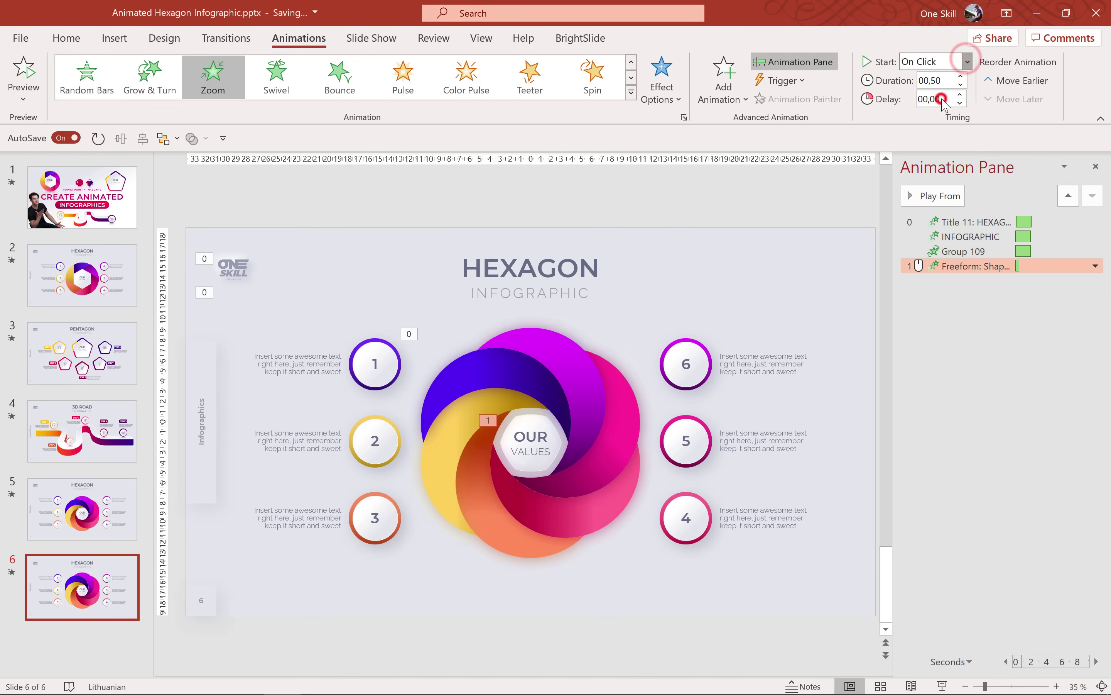
pyautogui.click(953, 81)
pyautogui.write('2')
pyautogui.press('Return')
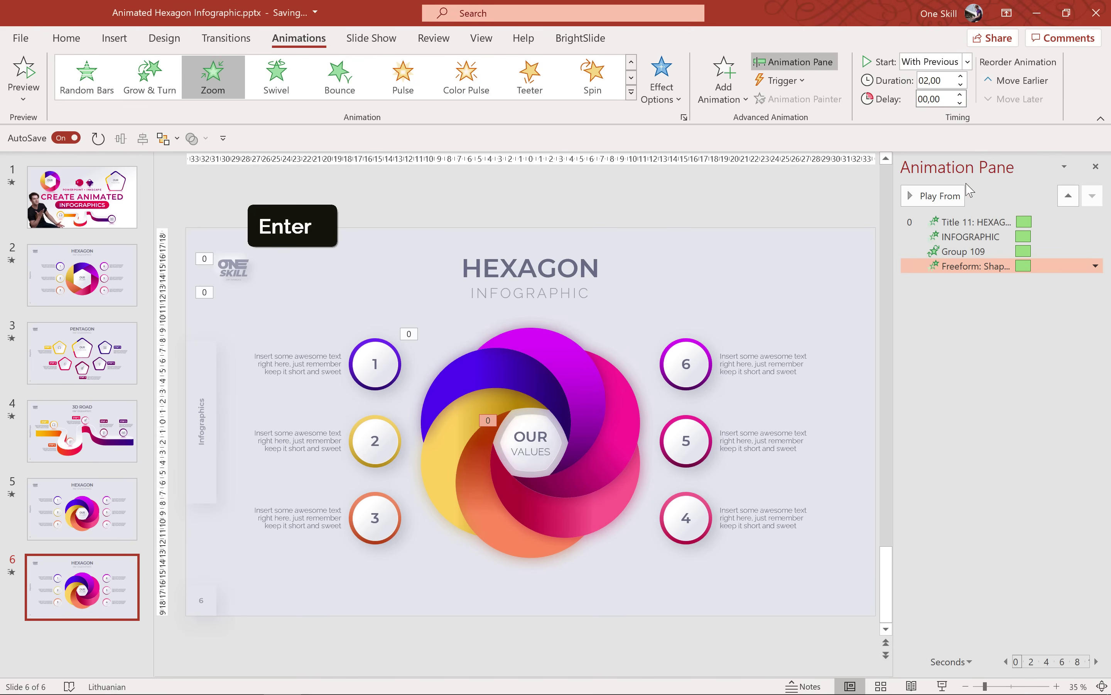
pyautogui.click(948, 197)
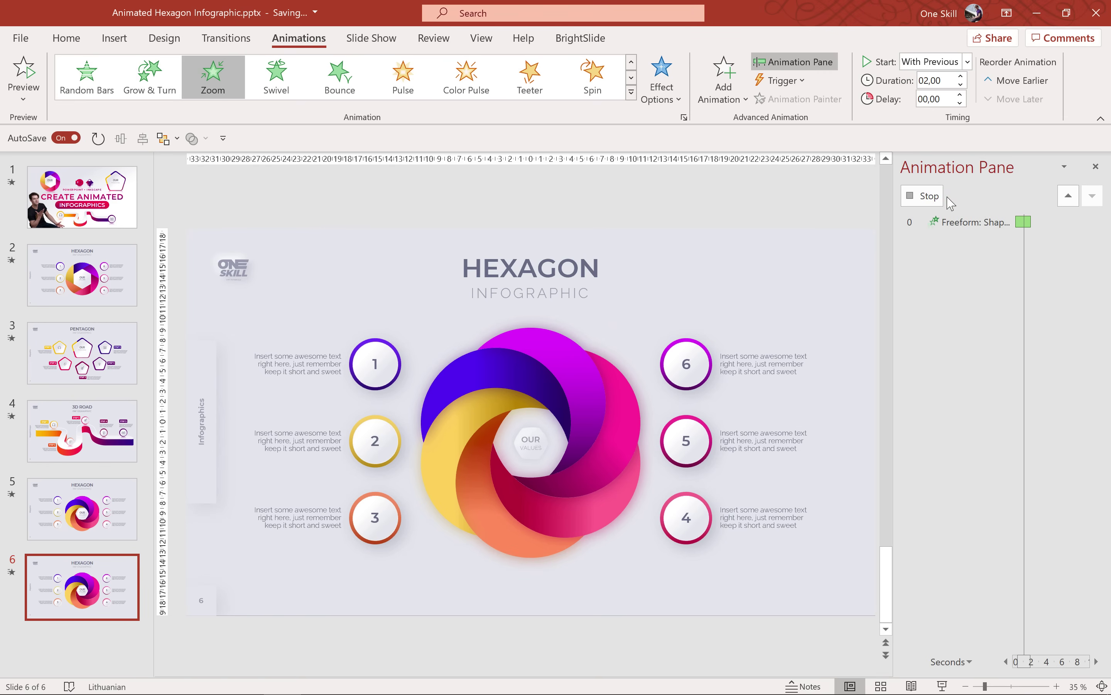
pyautogui.click(931, 195)
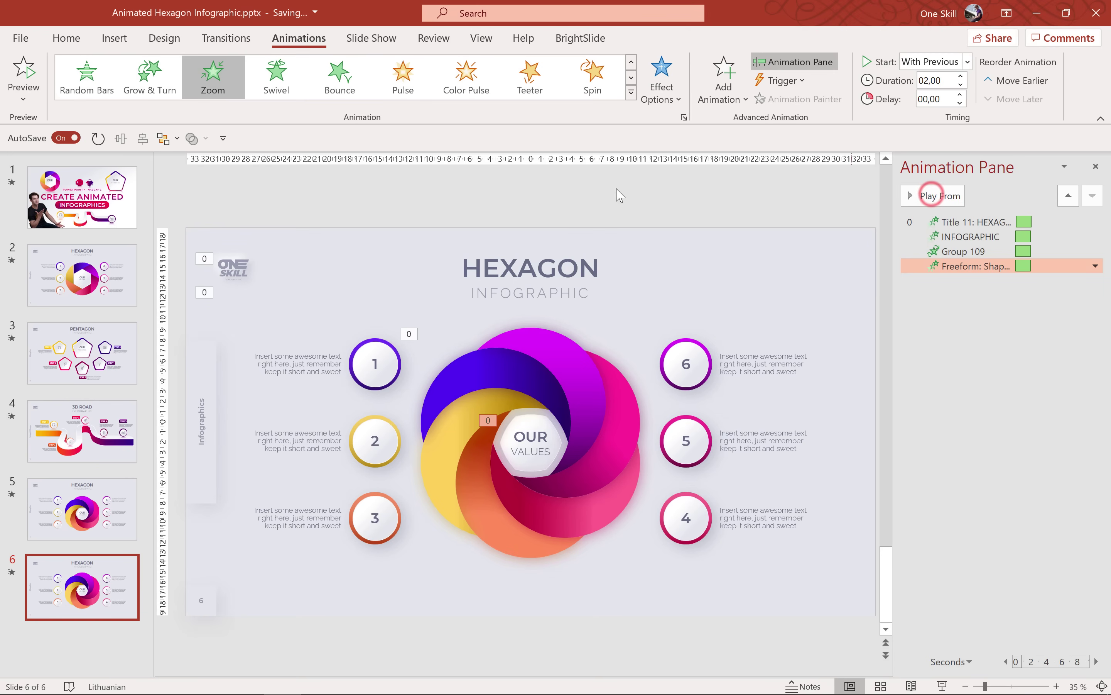
pyautogui.click(24, 74)
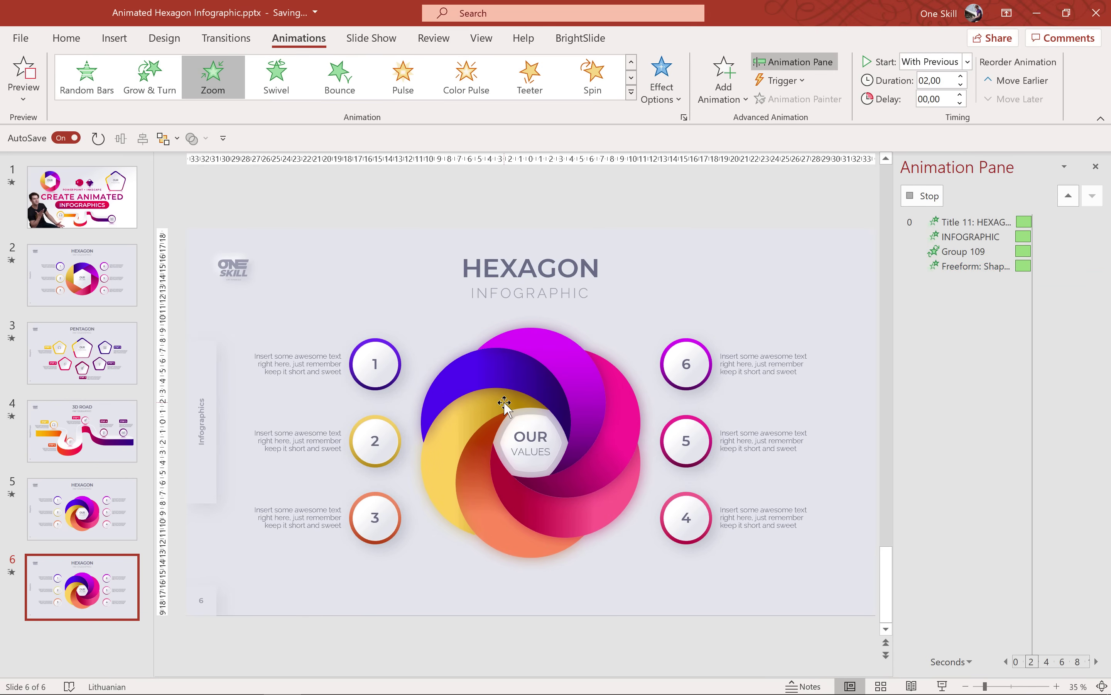
# Step: Copy the INFOGRAPHIC subtitle's Fly In animation onto all six bubble groups with Animation Painter
pyautogui.click(373, 355)
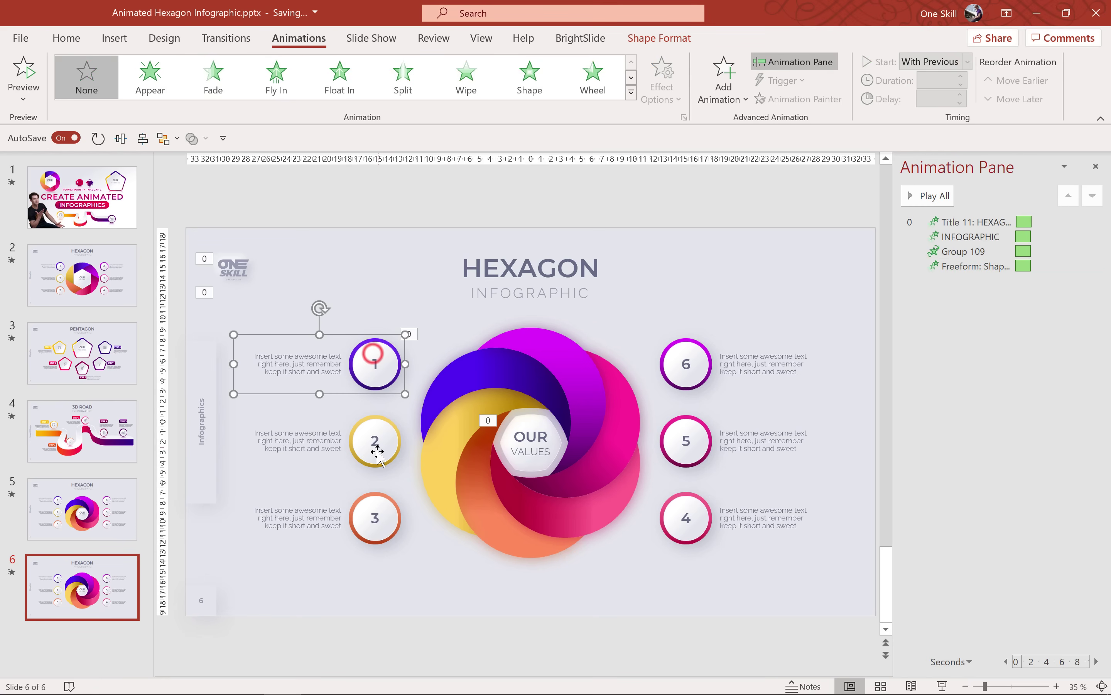
pyautogui.click(374, 443)
pyautogui.click(385, 521)
pyautogui.click(686, 374)
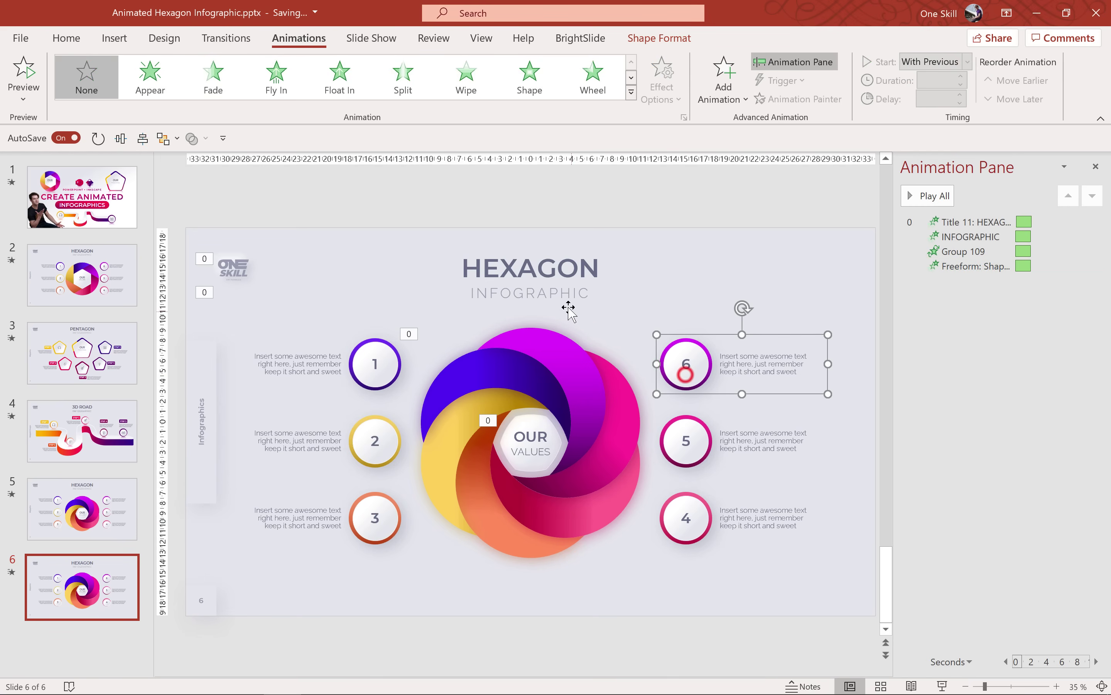
pyautogui.click(560, 292)
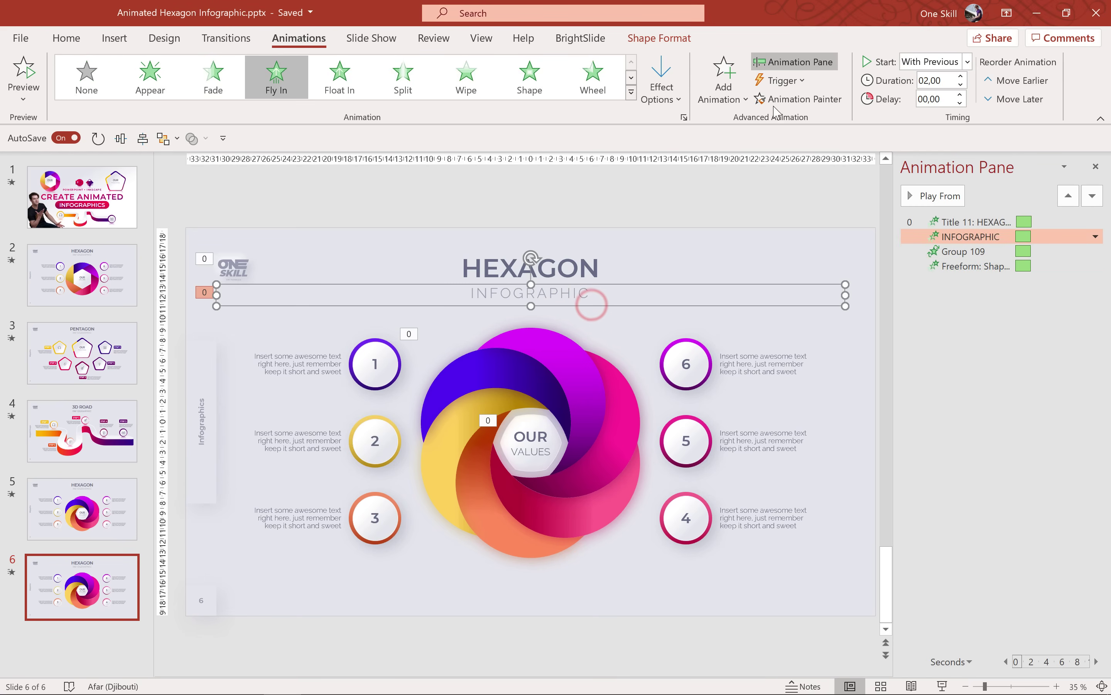
pyautogui.click(786, 98)
pyautogui.click(375, 372)
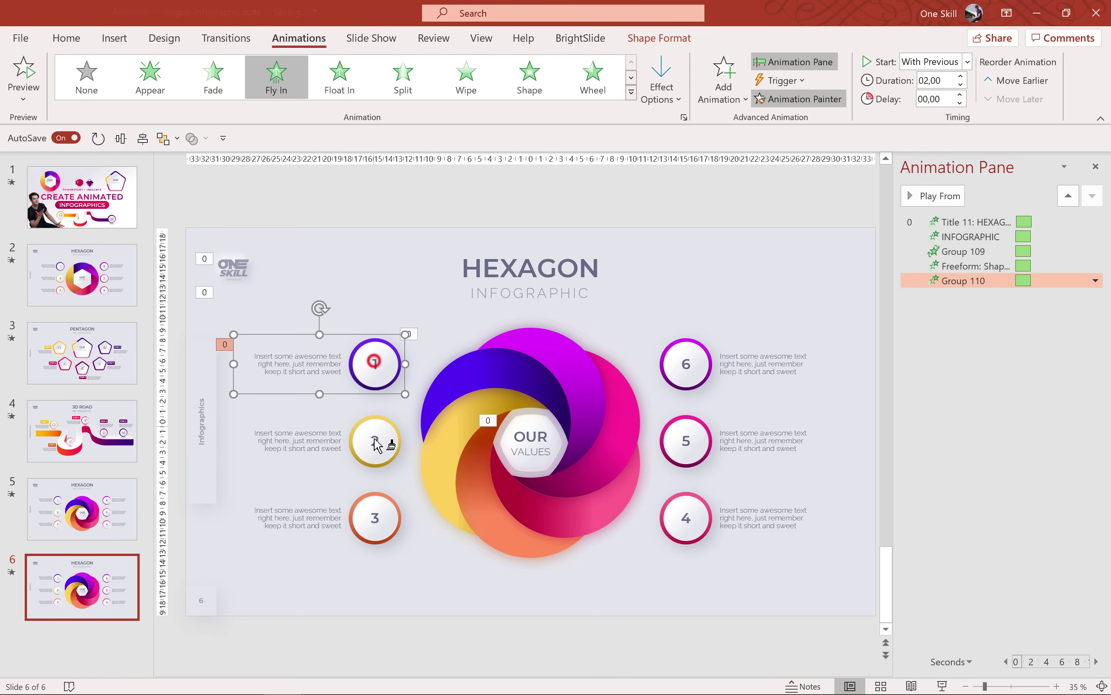
pyautogui.click(375, 442)
pyautogui.click(380, 511)
pyautogui.click(699, 369)
pyautogui.click(692, 436)
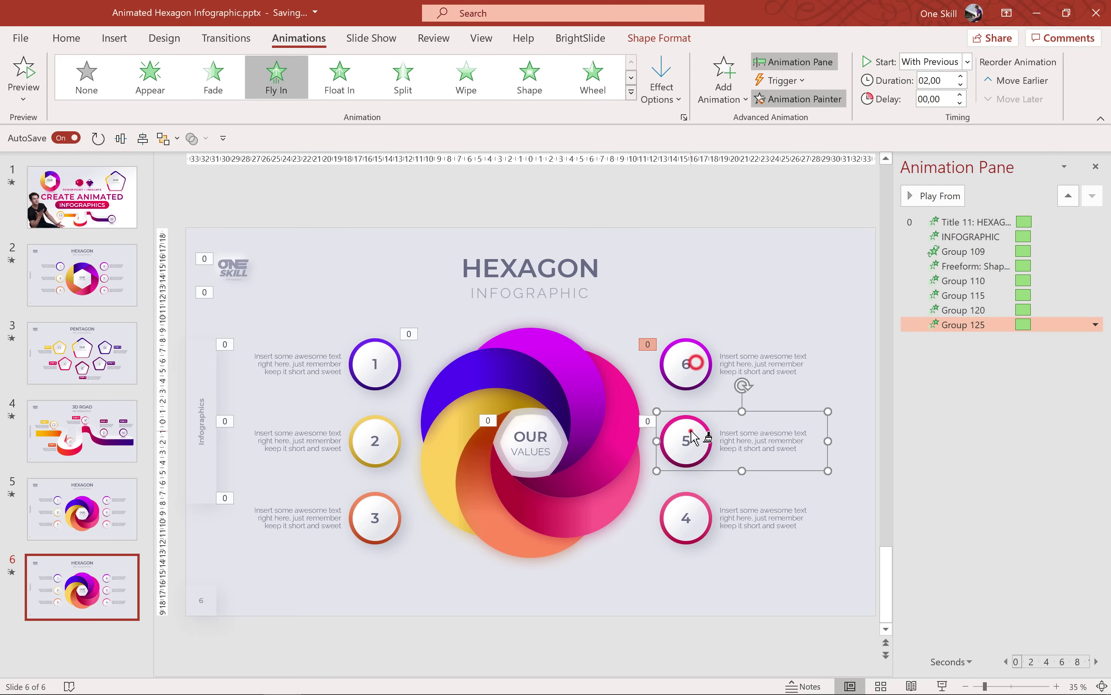
pyautogui.click(694, 511)
pyautogui.click(819, 99)
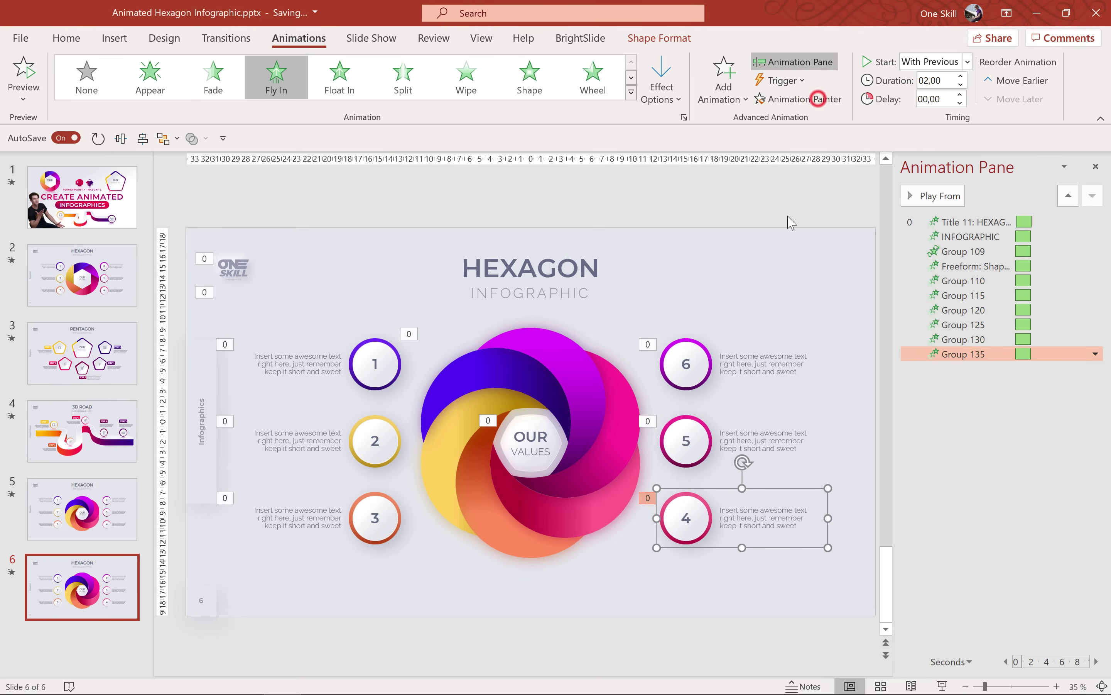
# Step: Set bubbles 1–3 to fly in From Left
pyautogui.click(384, 367)
pyautogui.keyDown('shift'); pyautogui.click(386, 442); pyautogui.keyUp('shift')
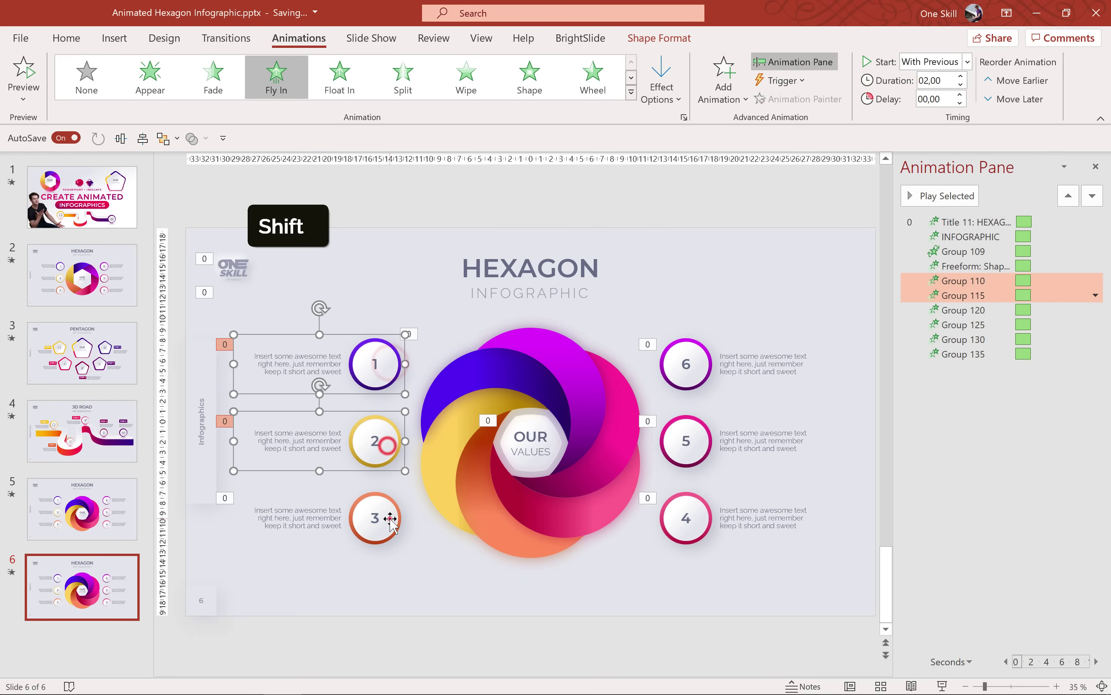
pyautogui.keyDown('shift'); pyautogui.click(388, 518); pyautogui.keyUp('shift')
pyautogui.click(662, 85)
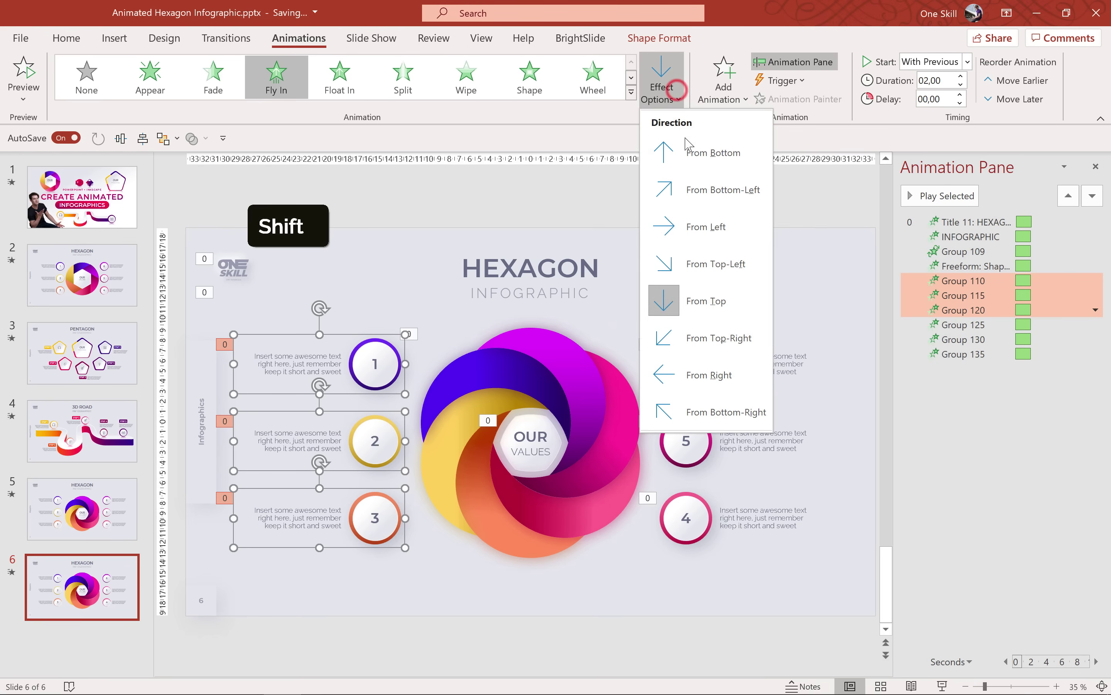
pyautogui.click(705, 224)
pyautogui.click(721, 195)
# Step: Set bubbles 4–6 to fly in From Right
pyautogui.click(687, 357)
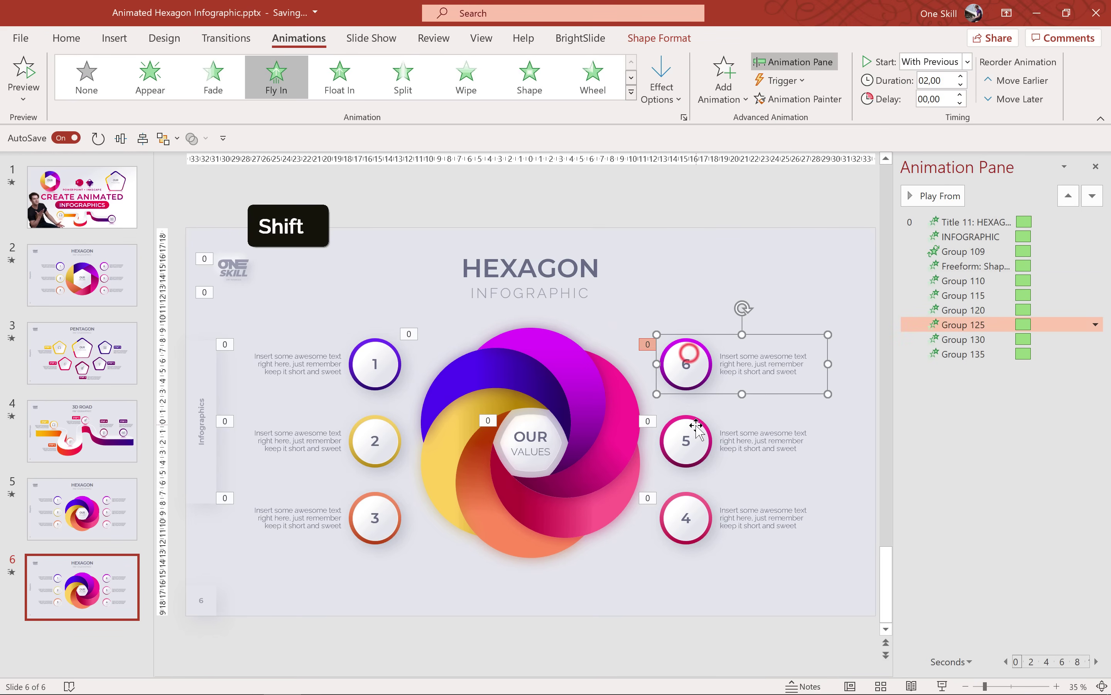
pyautogui.keyDown('shift'); pyautogui.click(697, 440); pyautogui.keyUp('shift')
pyautogui.keyDown('shift'); pyautogui.click(698, 506); pyautogui.keyUp('shift')
pyautogui.click(662, 85)
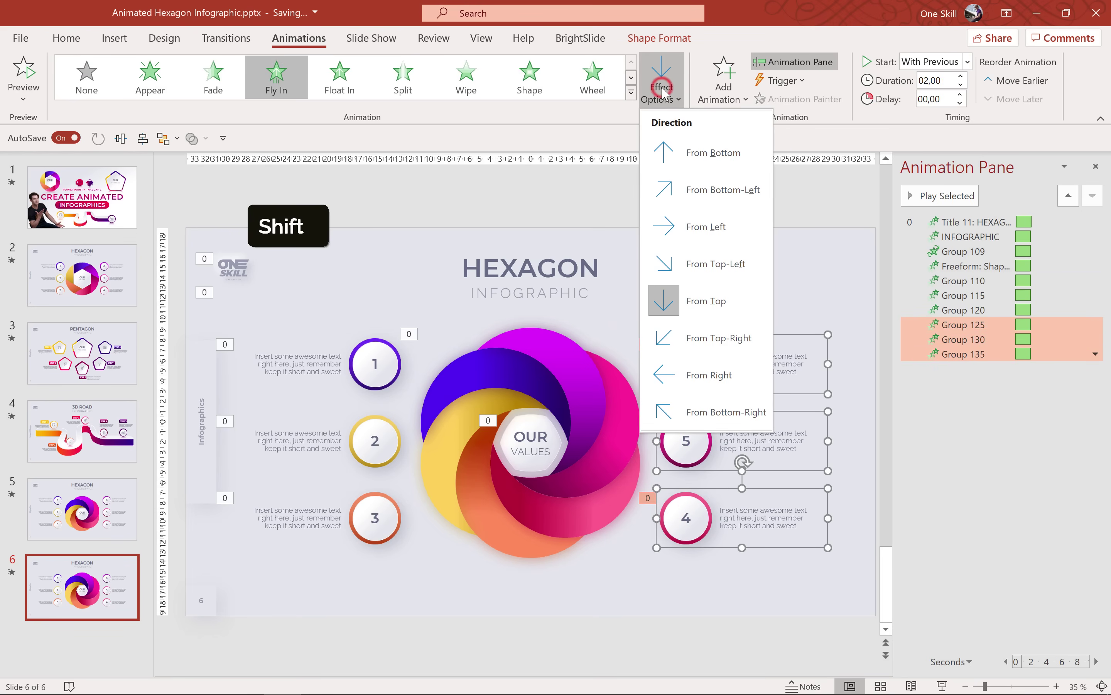
pyautogui.click(715, 373)
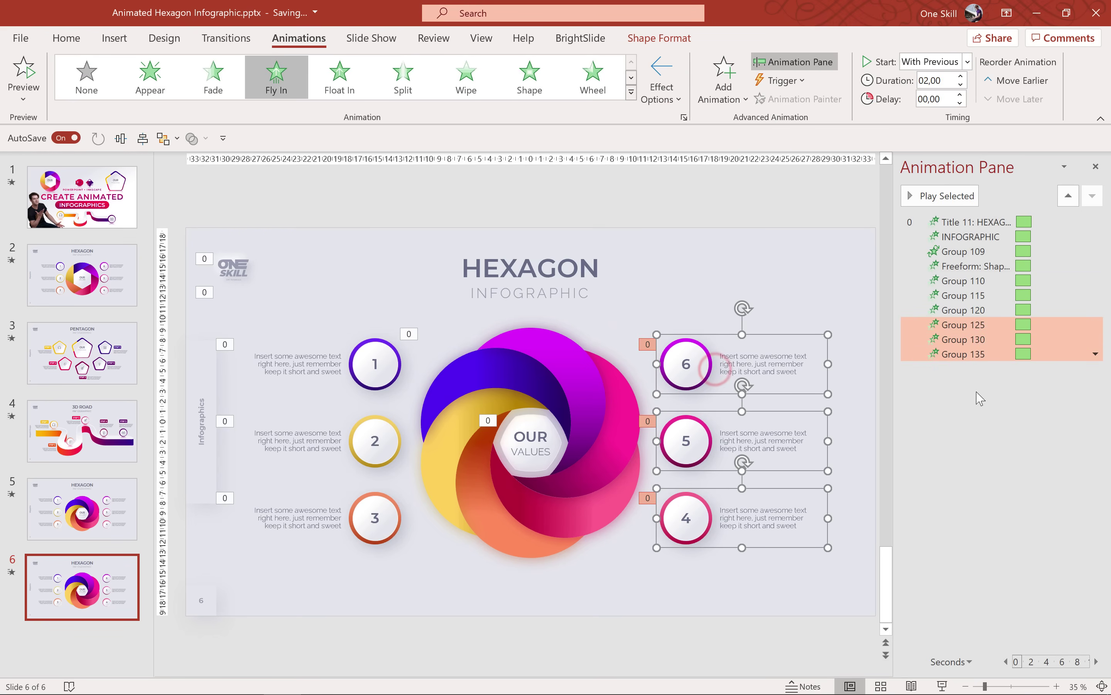
pyautogui.click(990, 405)
# Step: Make bubble 1's fly-in start After Previous
pyautogui.click(381, 356)
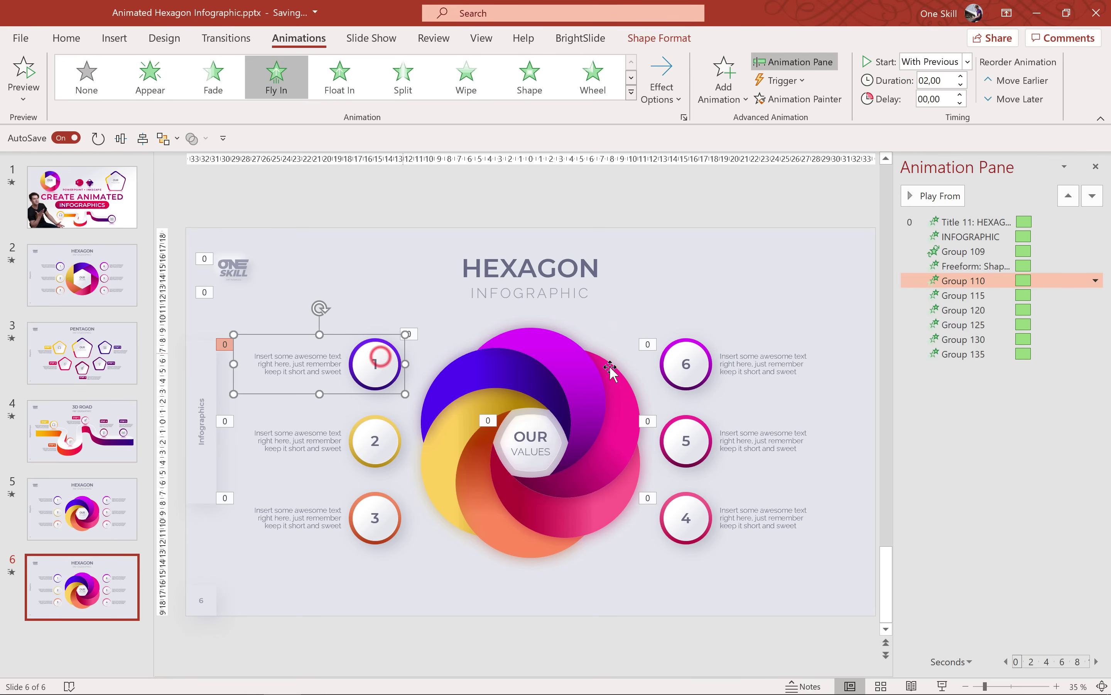
pyautogui.moveTo(930, 304); pyautogui.dragTo(946, 281)
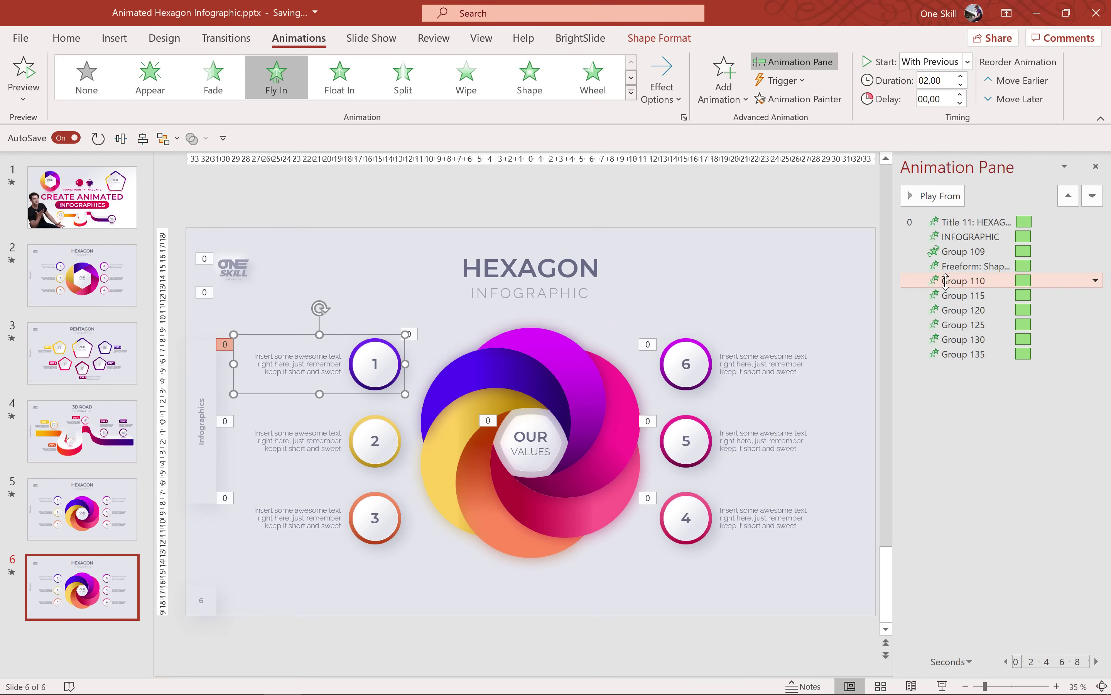
pyautogui.click(968, 61)
pyautogui.click(940, 119)
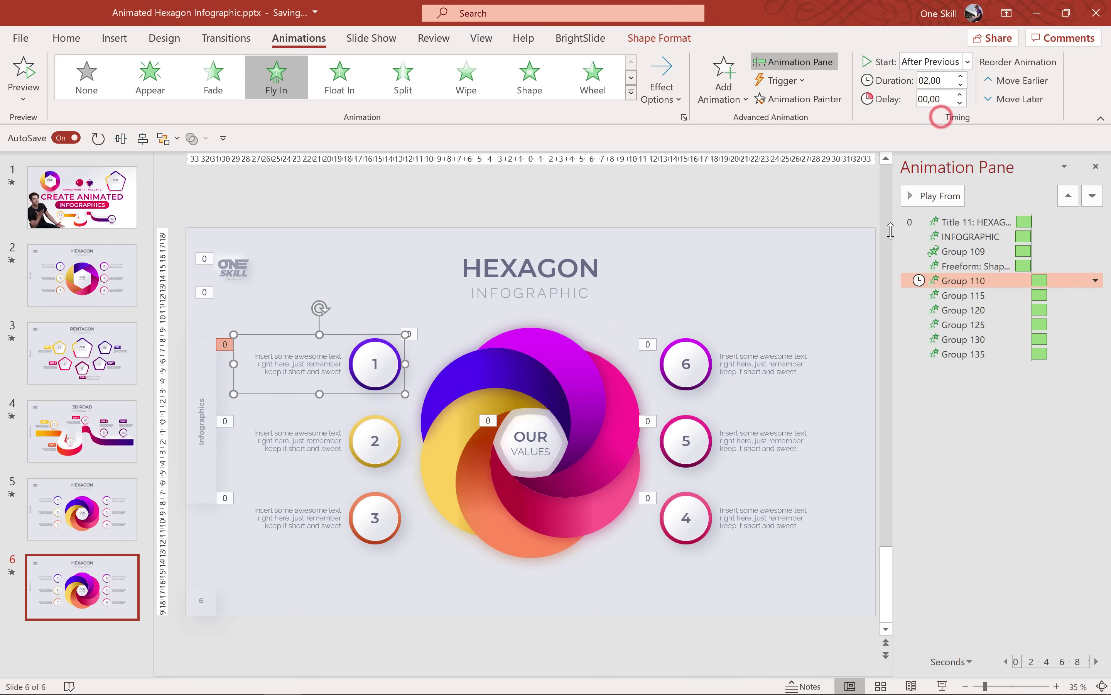
pyautogui.click(604, 197)
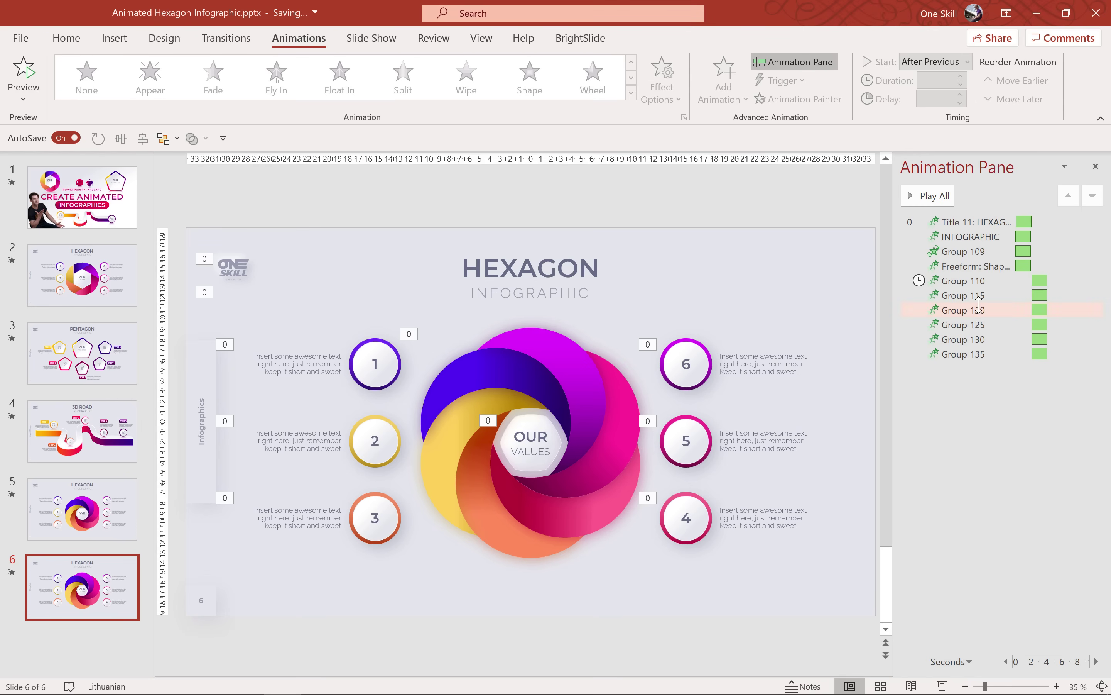
# Step: Give bubbles 2 and 3 delays of 0.2 and 0.4 seconds
pyautogui.click(960, 296)
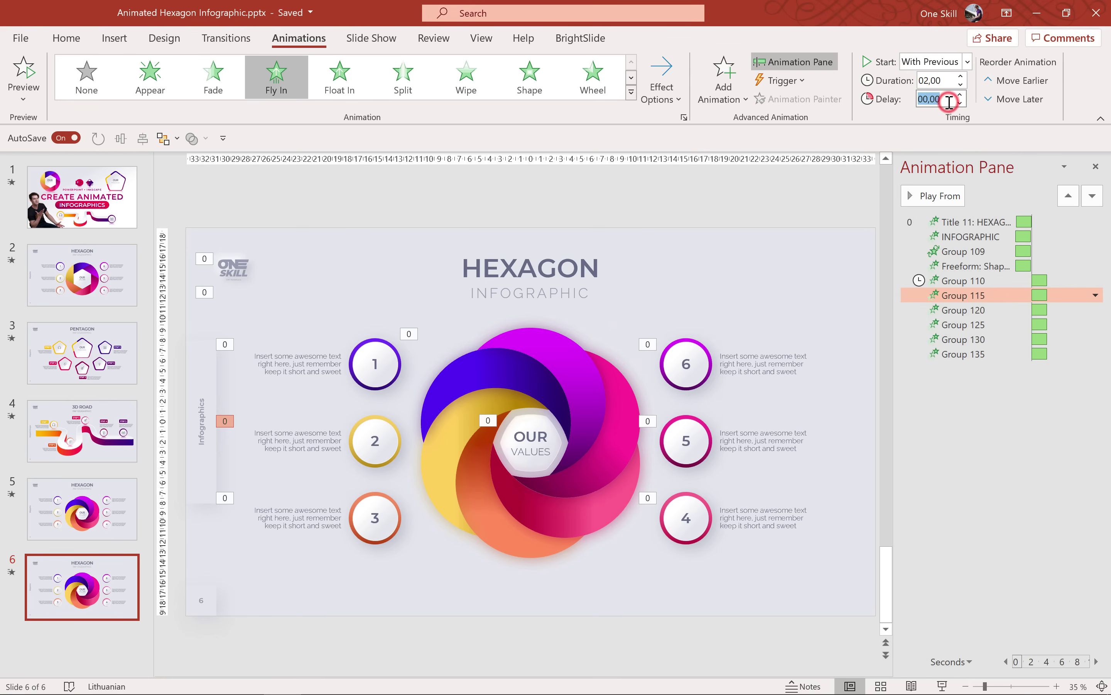
pyautogui.write('0,2')
pyautogui.press('Return')
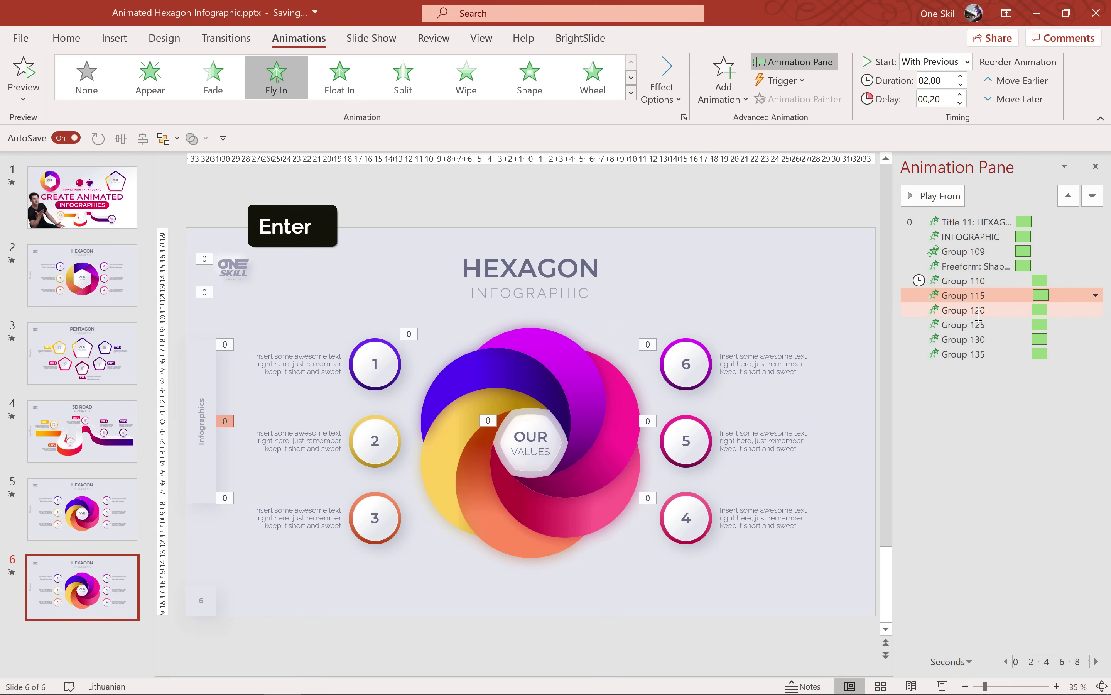
pyautogui.click(979, 316)
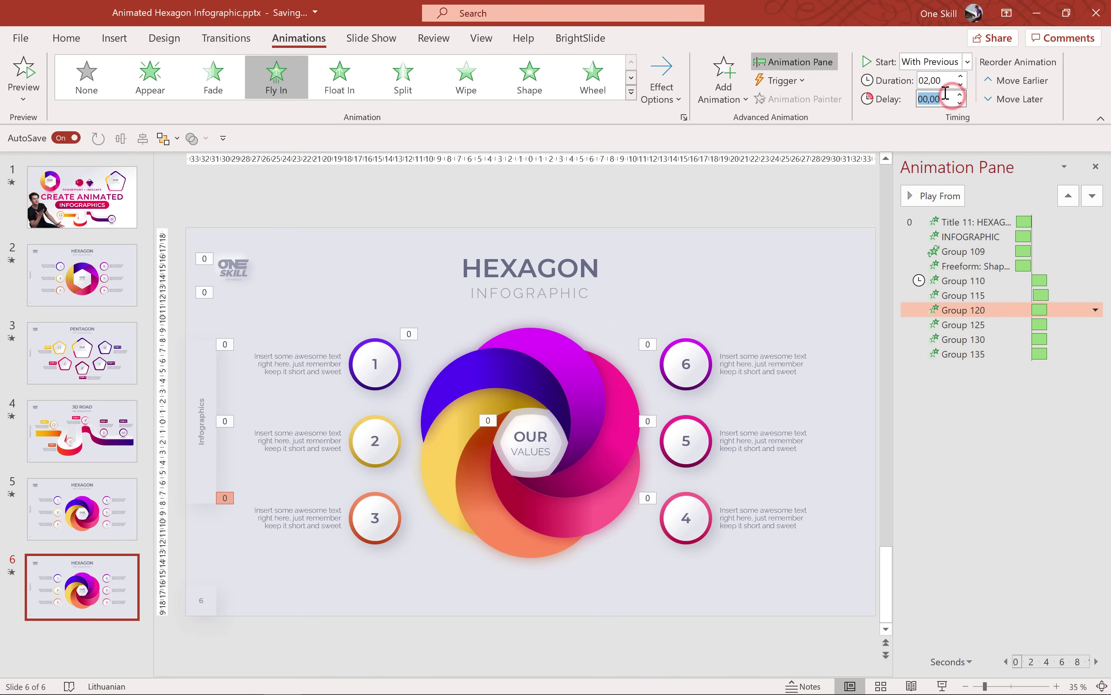
pyautogui.write('0,4')
pyautogui.press('Return')
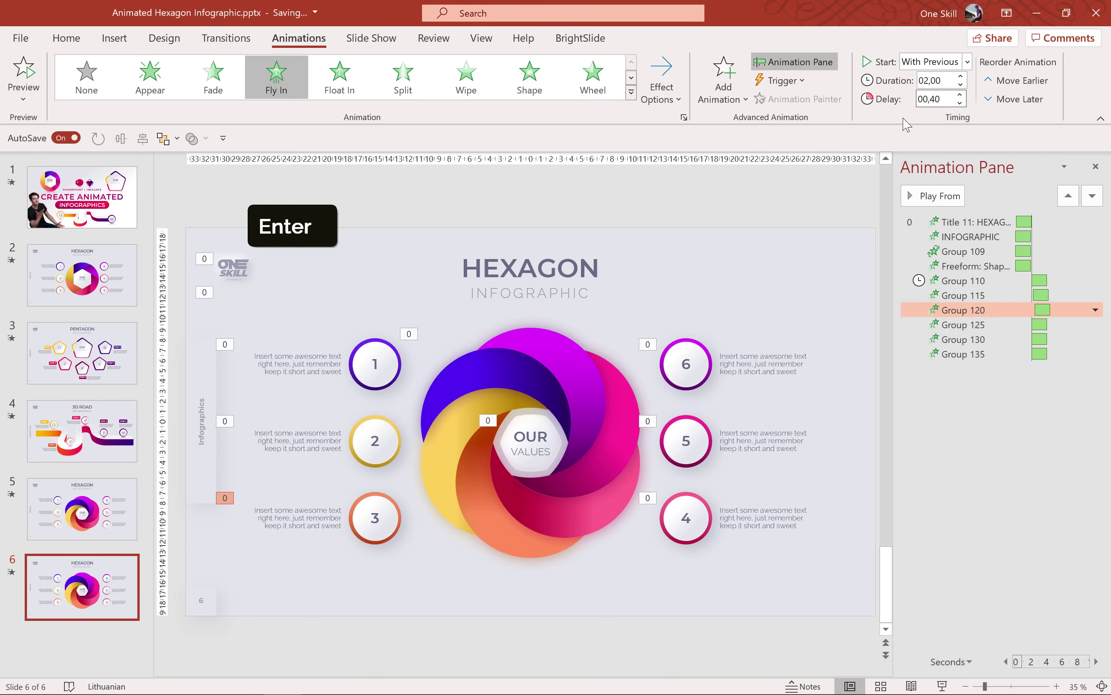
# Step: Give the remaining bubbles delays of 0.6, 0.8 and 1 second, then preview the slide
pyautogui.click(964, 325)
pyautogui.click(949, 98)
pyautogui.write('0,6')
pyautogui.press('Return')
pyautogui.click(963, 339)
pyautogui.click(948, 99)
pyautogui.write('0,8')
pyautogui.click(983, 354)
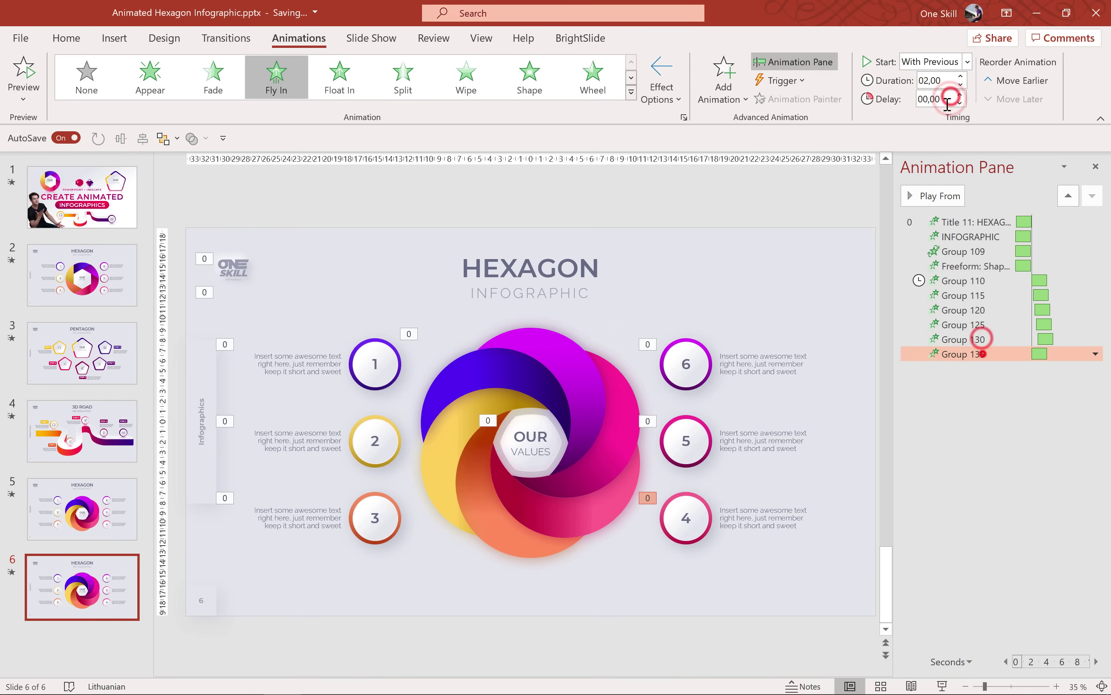
pyautogui.write('1')
pyautogui.press('Return')
pyautogui.click(24, 69)
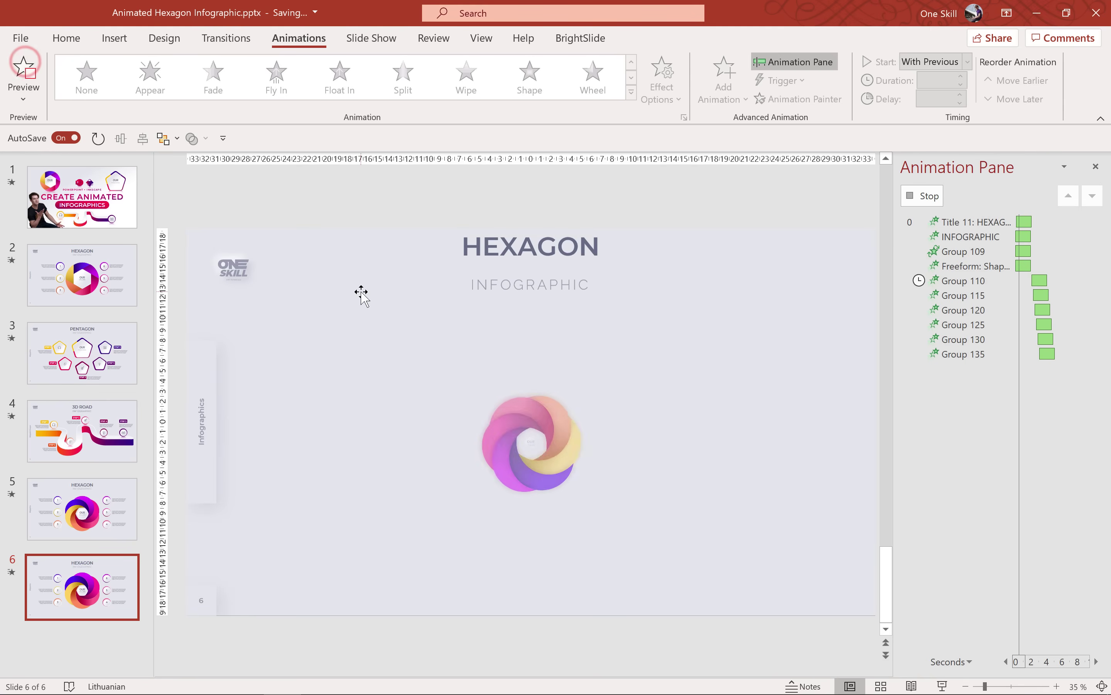